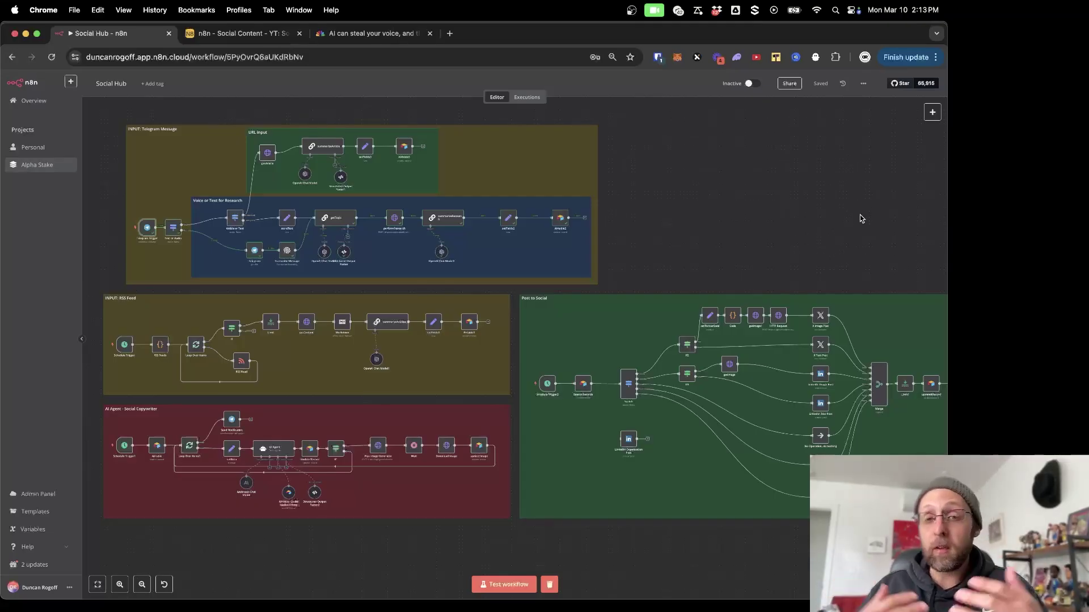
# - Examine the Telegram message input section of the Social Hub workflow up close
pyautogui.scroll(-2, 860, 219)
pyautogui.scroll(6, 860, 219)
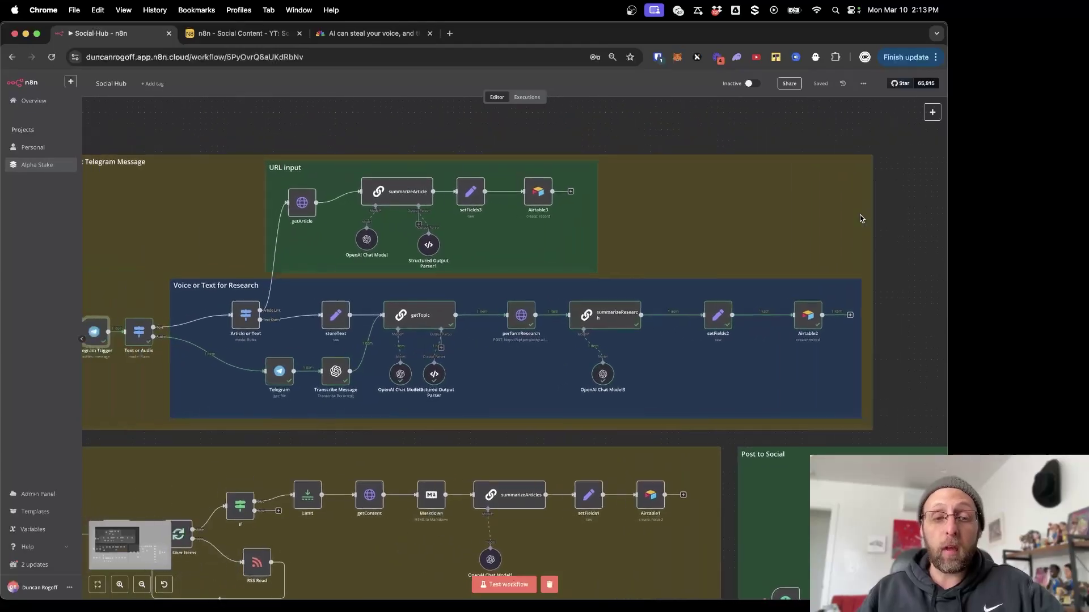
pyautogui.hscroll(-2, 860, 219)
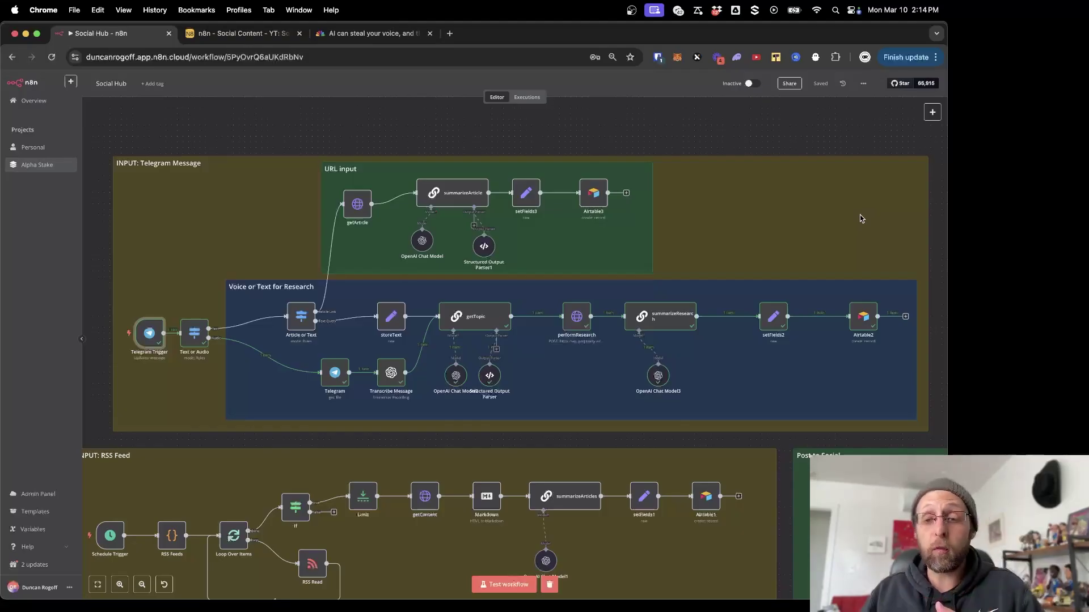
# - Switch to the Airtable social content base and review the expanded "SpaceX Starship rocket explodes after launch" record
pyautogui.click(276, 38)
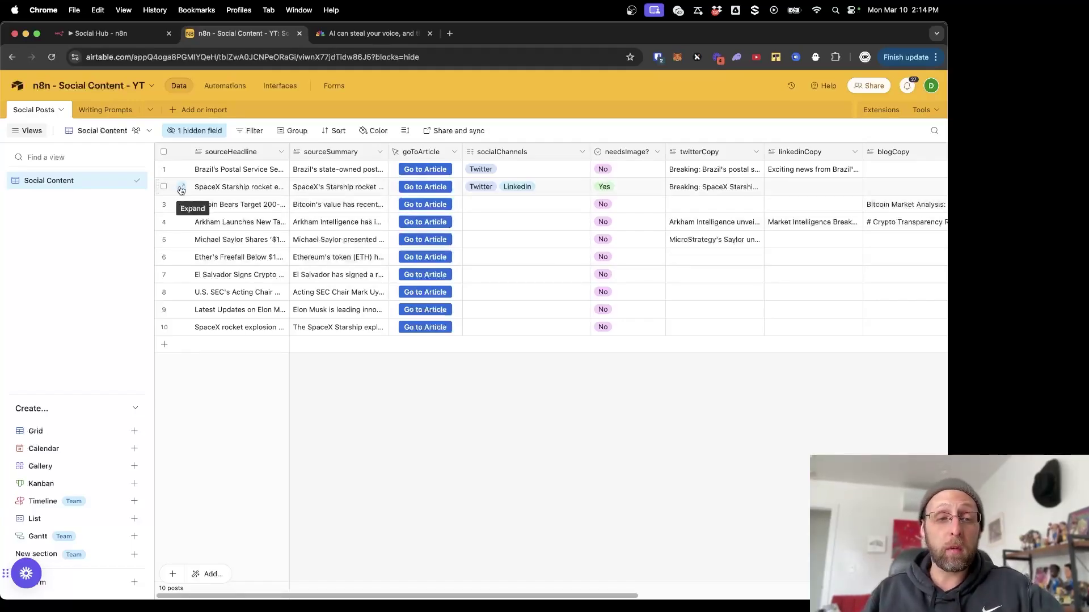
pyautogui.click(181, 190)
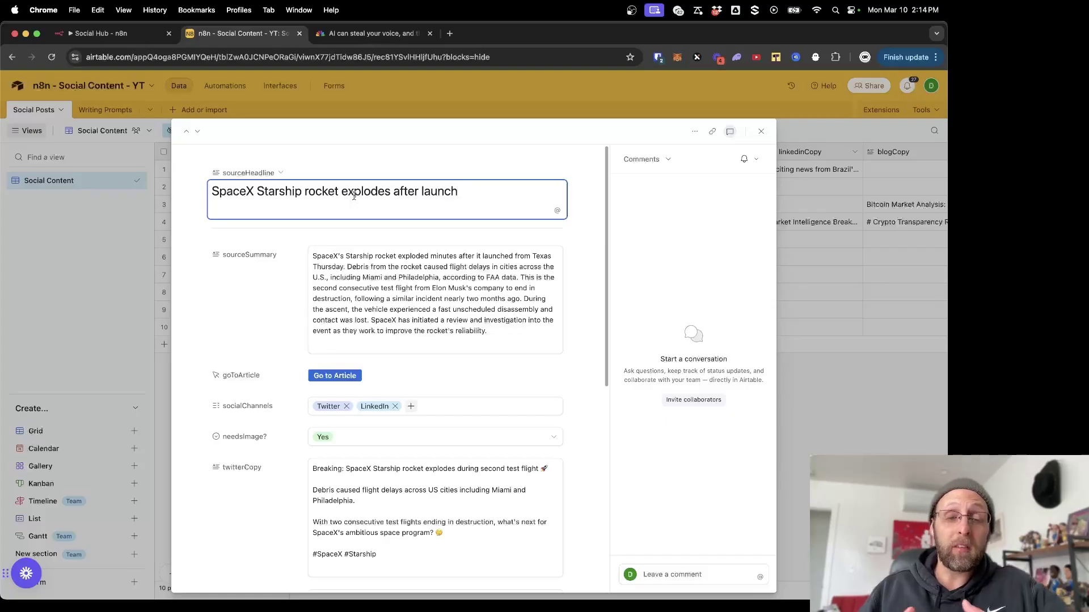
pyautogui.scroll(-5, 401, 312)
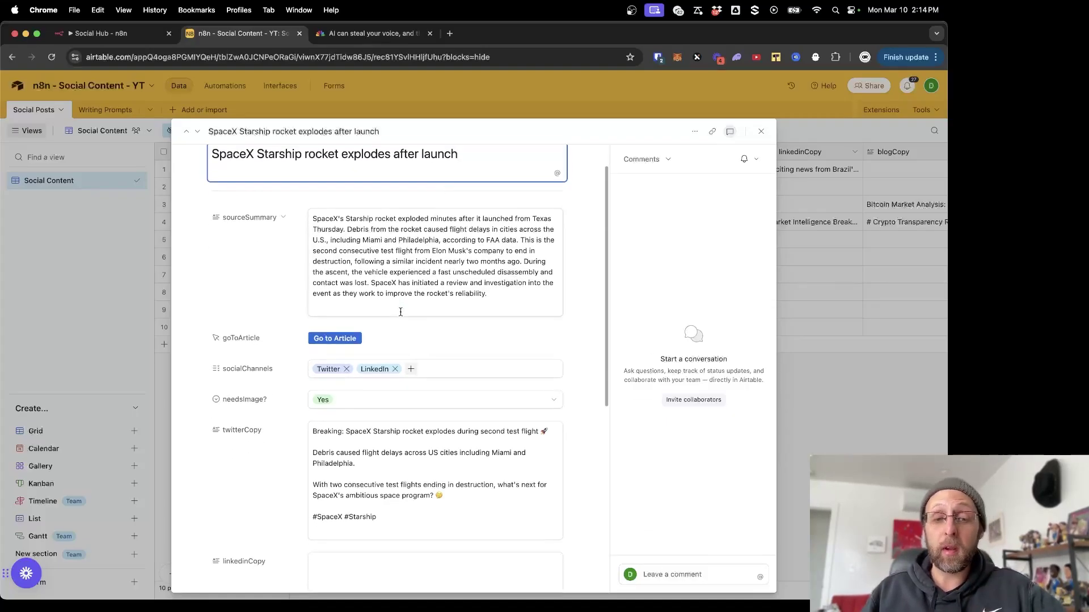
pyautogui.click(902, 446)
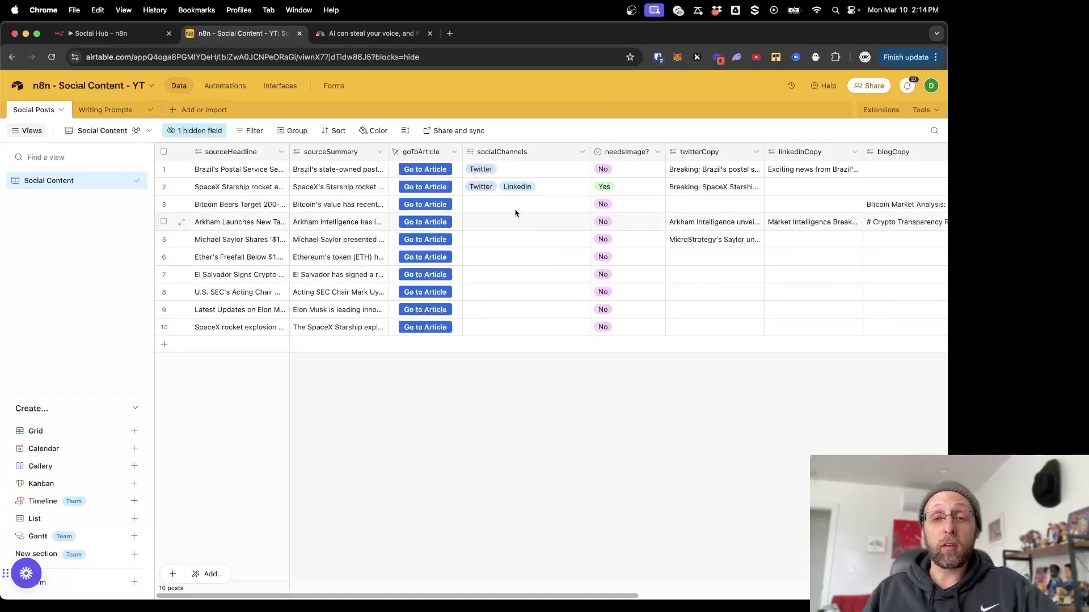
# - Look through the remaining social channel options for the SpaceX Starship row without choosing one
pyautogui.click(543, 189)
pyautogui.click(561, 186)
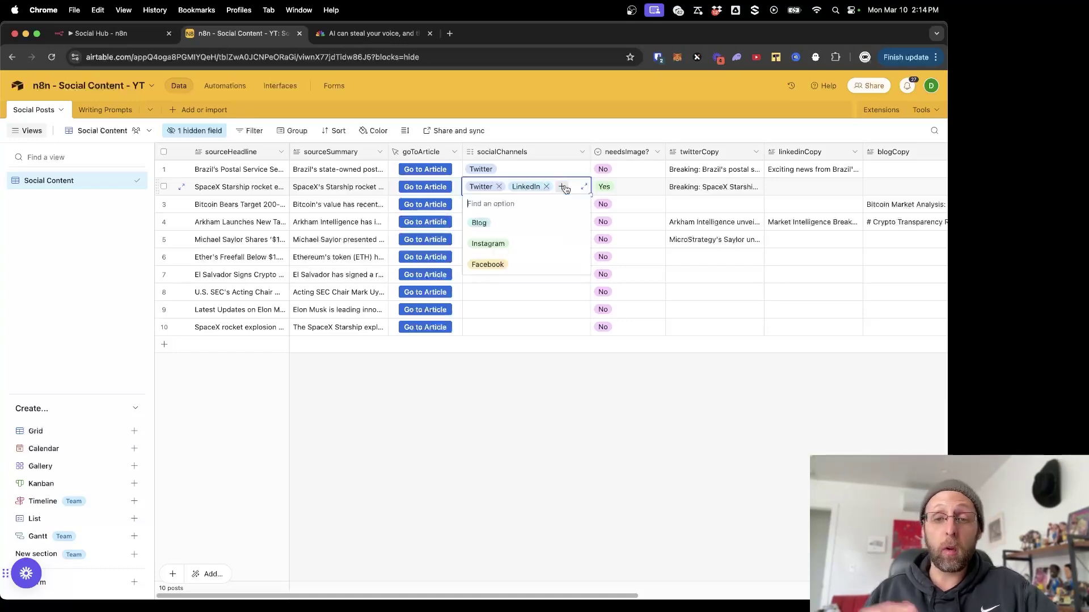
pyautogui.click(646, 424)
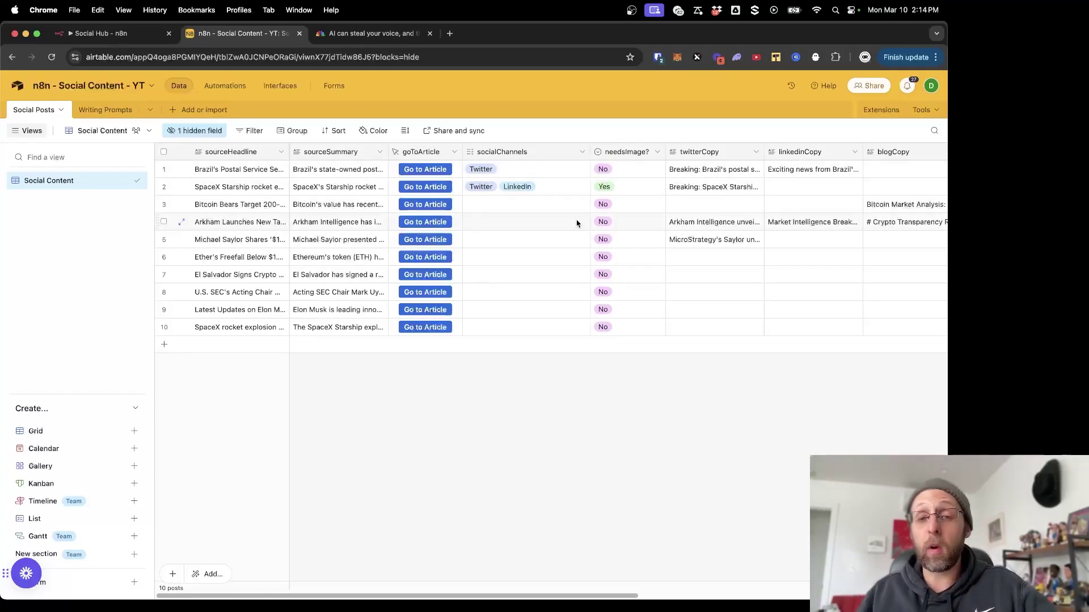
# - Set the social channel of the Bitcoin Bears row to Blog
pyautogui.click(495, 209)
pyautogui.click(471, 204)
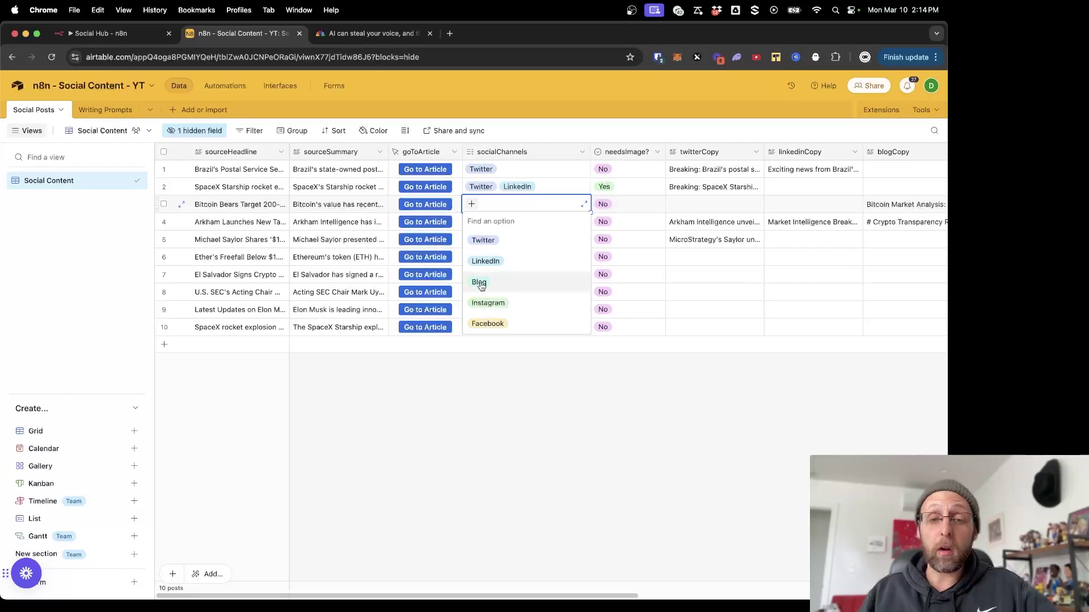
pyautogui.click(478, 283)
pyautogui.click(555, 417)
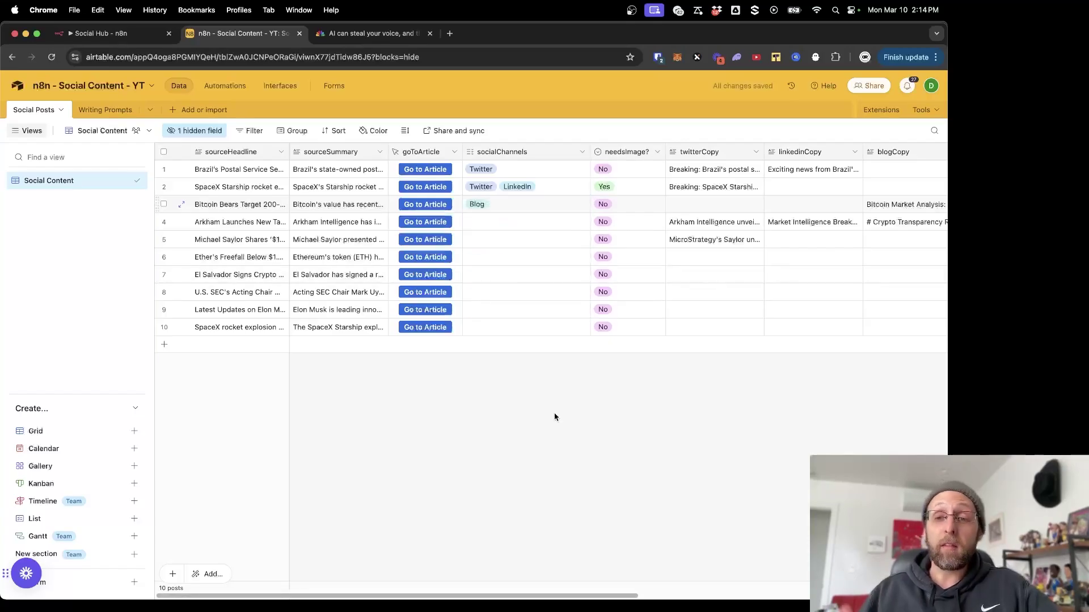
# - Review the Social Posts columns from the copy fields through to the ID, and return to the workflow's Telegram input section
pyautogui.hscroll(5, 624, 221)
pyautogui.hscroll(10, 632, 211)
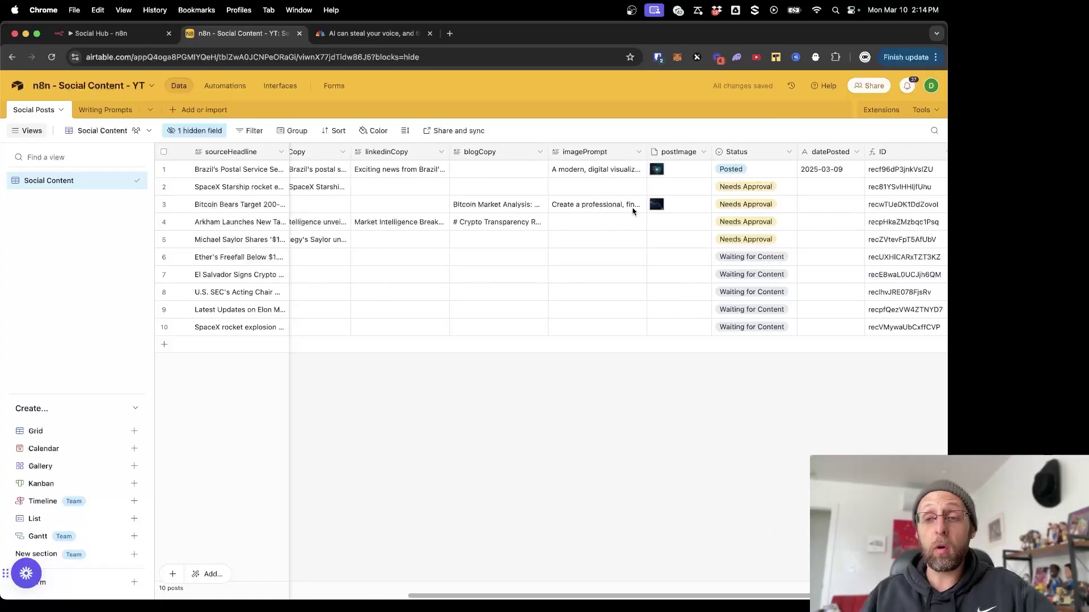
pyautogui.hscroll(5, 633, 211)
pyautogui.hscroll(-15, 633, 211)
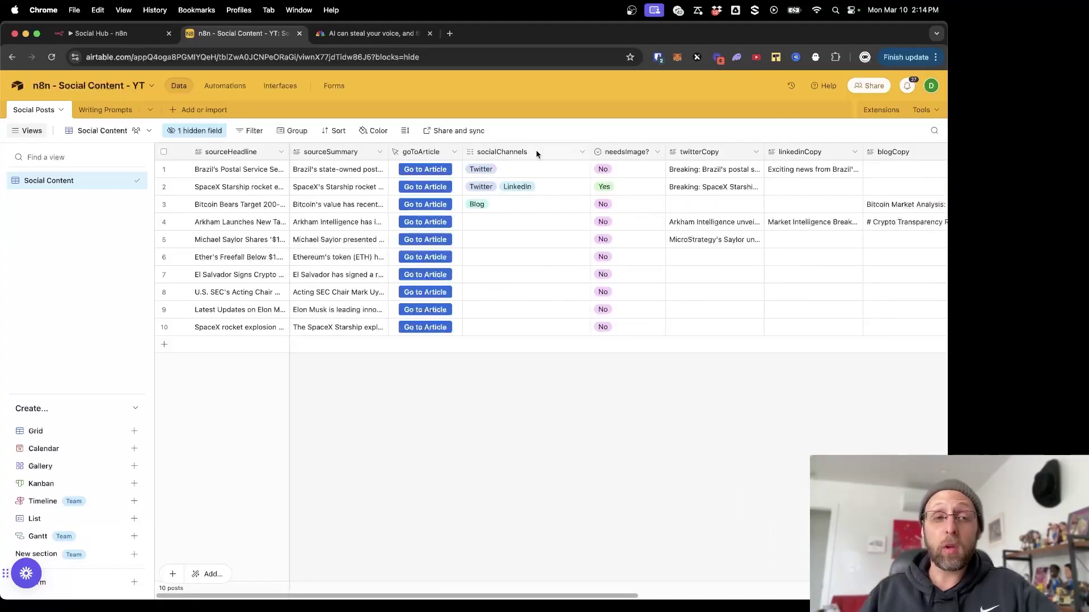
pyautogui.click(120, 41)
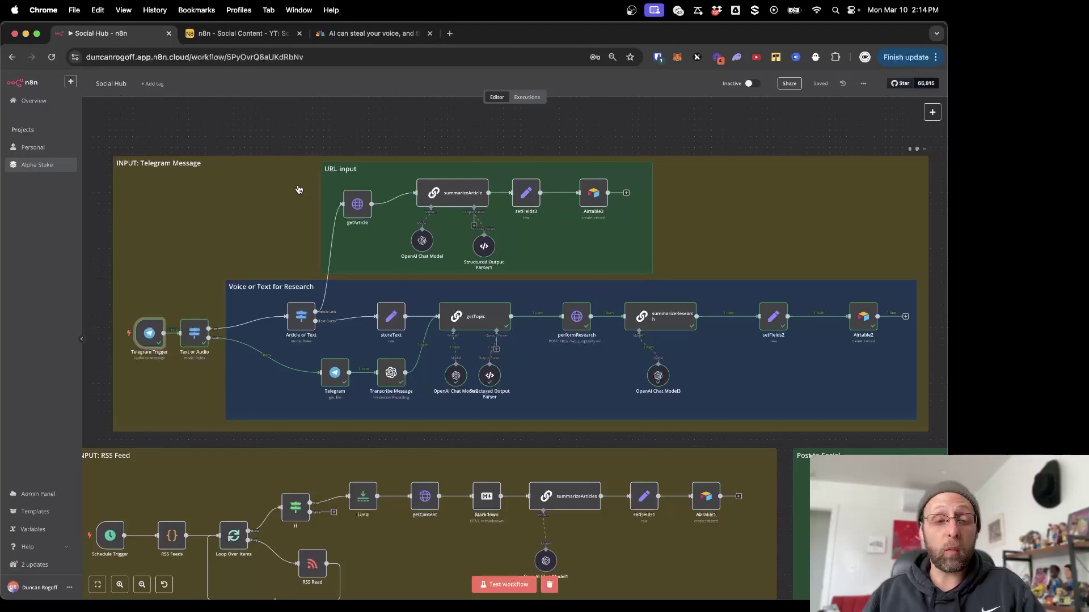
pyautogui.scroll(3, 299, 189)
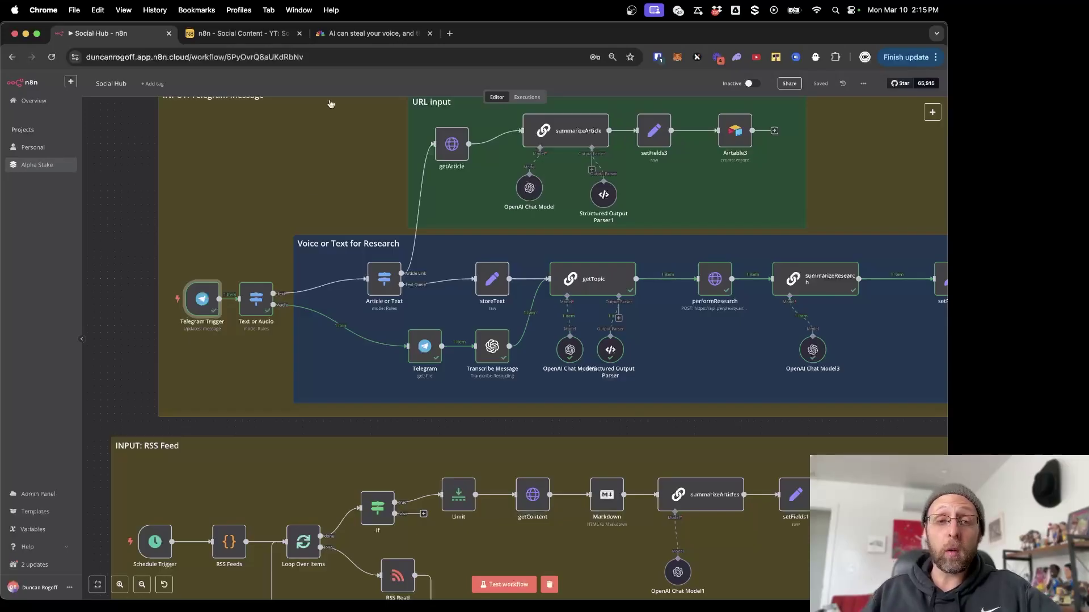
# - Copy the web address of the NBC News article "AI can steal your voice, and there's not much you can do about it"
pyautogui.click(360, 35)
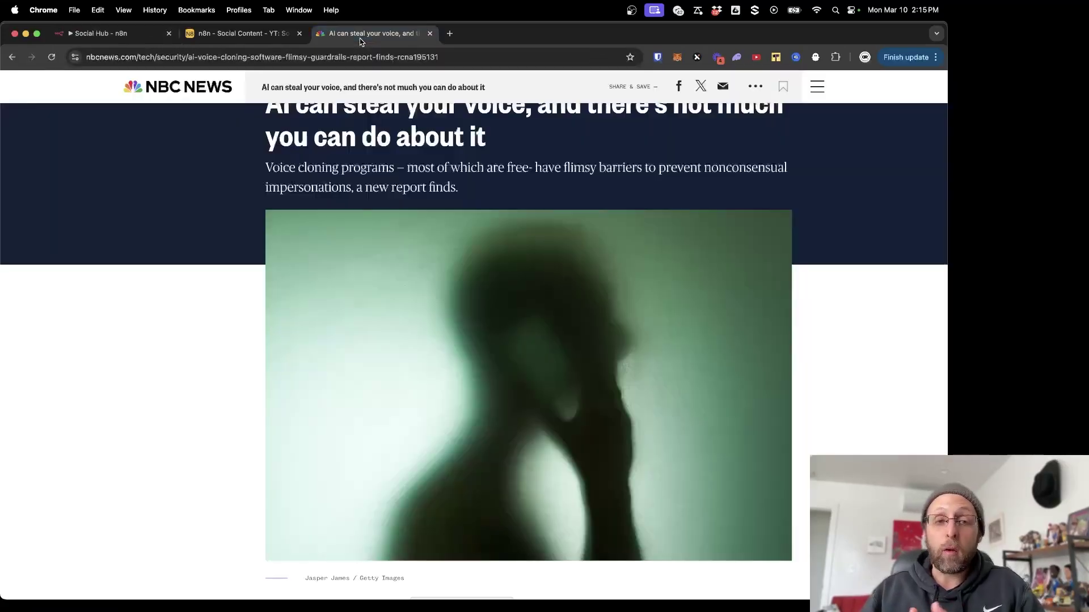
pyautogui.scroll(3, 406, 148)
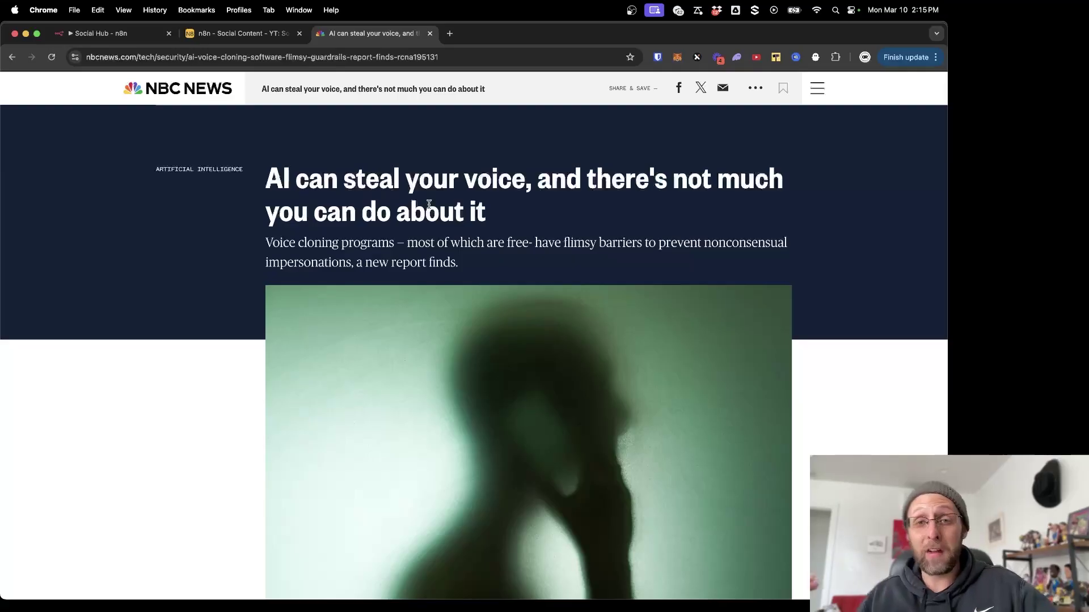
pyautogui.click(440, 58)
pyautogui.press('super+c')
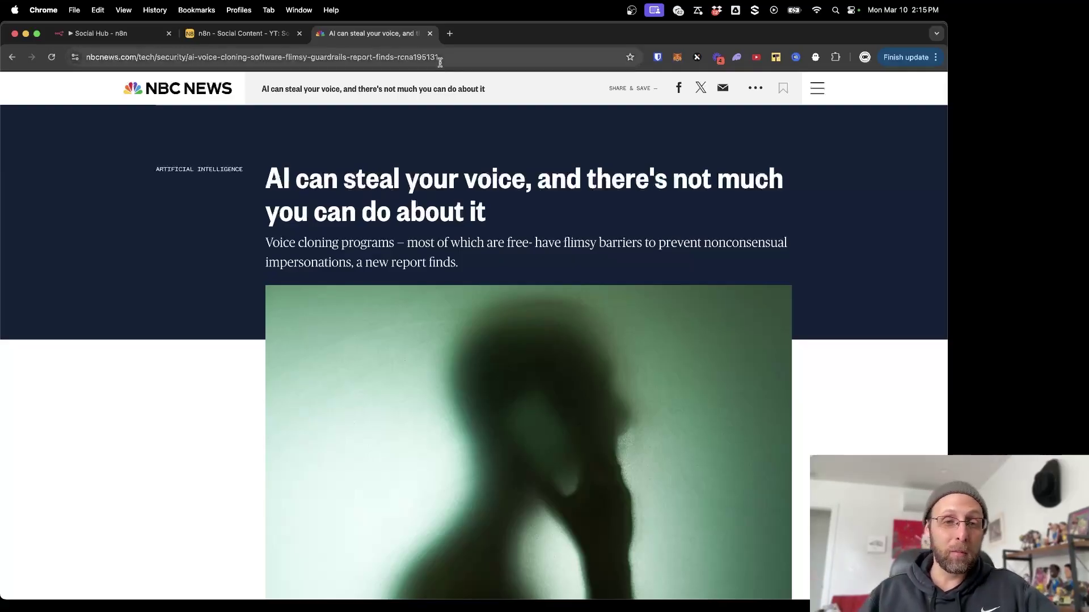
# - Return to the Social Hub workflow and start a test run from its Telegram Trigger
pyautogui.click(101, 33)
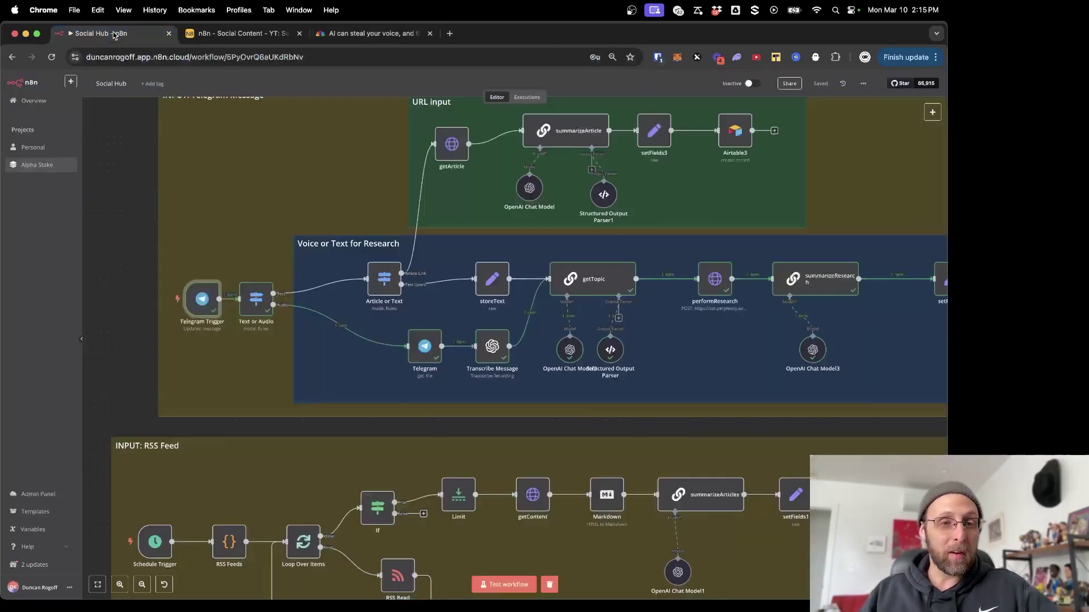
pyautogui.scroll(-2, 200, 226)
pyautogui.scroll(-1, 200, 226)
pyautogui.moveTo(179, 284)
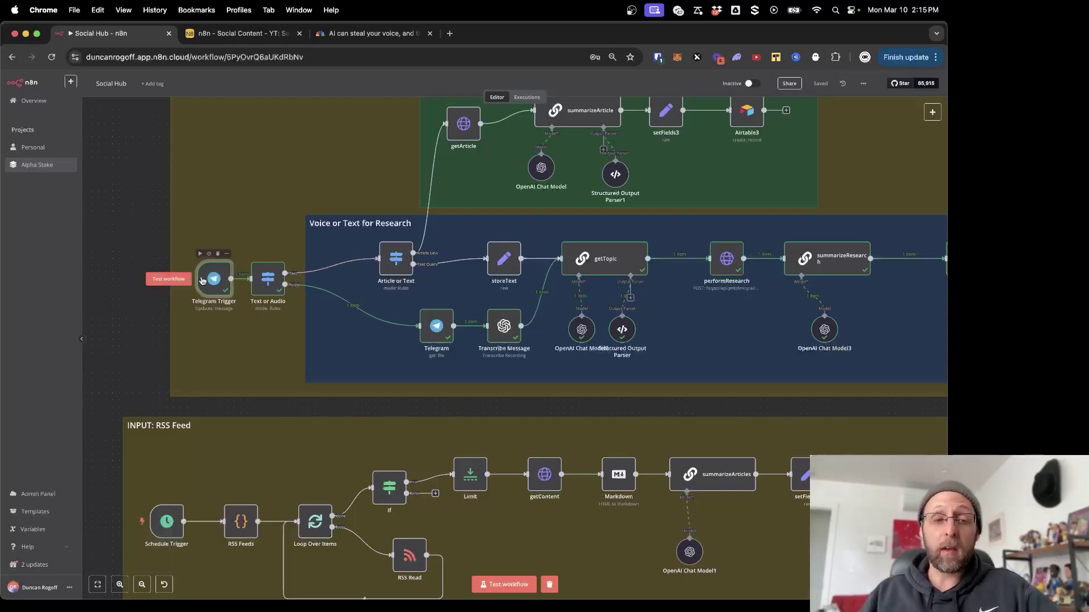
pyautogui.click(162, 282)
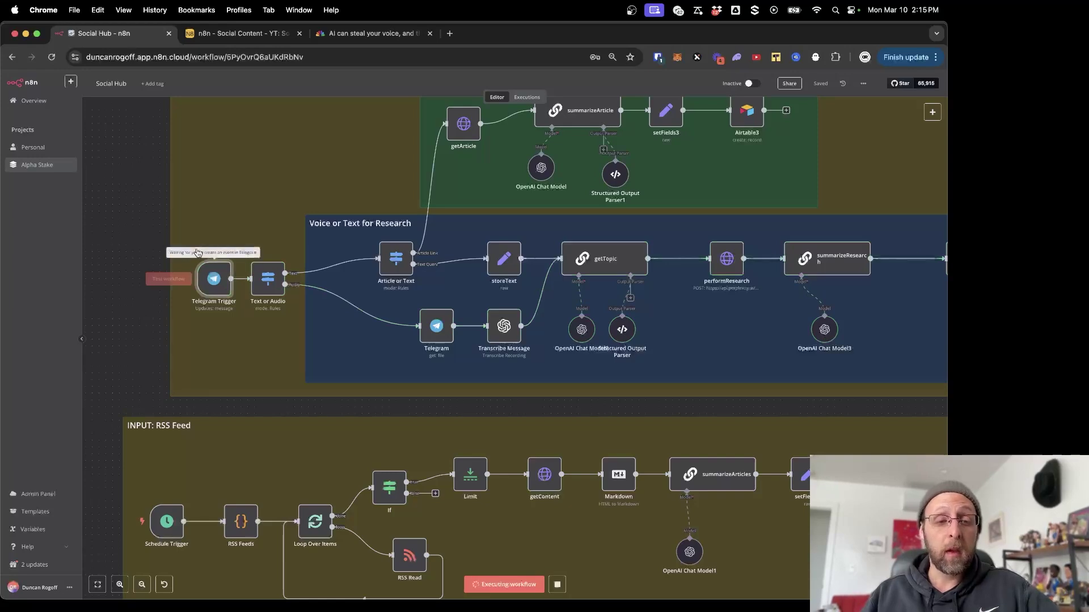
# - Switch to Telegram and send the copied article link to the Newsatron bot
pyautogui.press('super+Tab')
pyautogui.press('super+Tab')
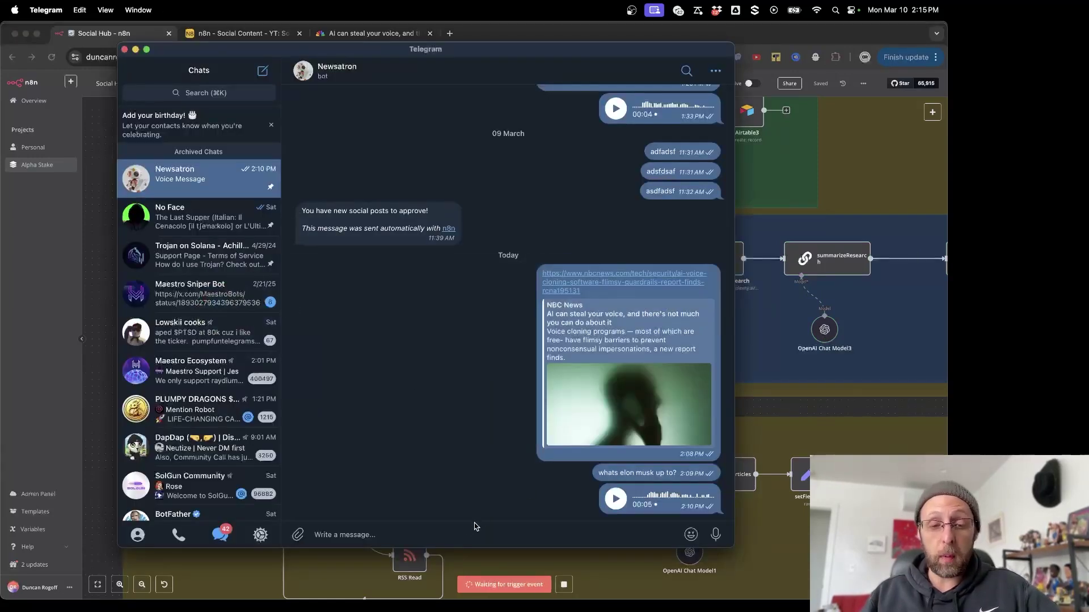
pyautogui.press('super+v')
pyautogui.press('Return')
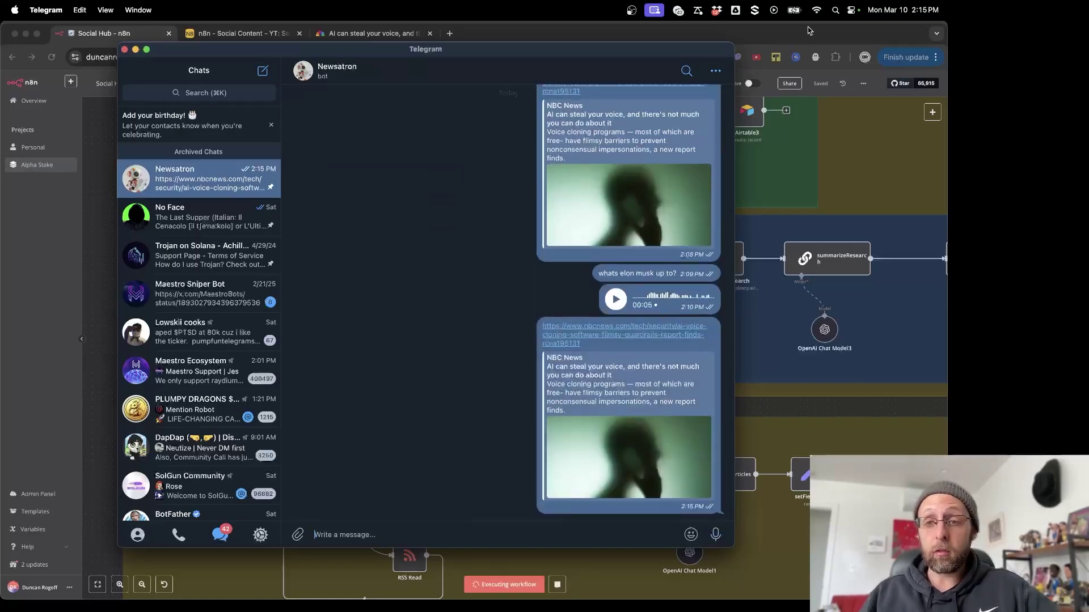
# - Go back to the workflow and watch the test run progress through the URL input branch
pyautogui.click(744, 301)
pyautogui.scroll(5, 467, 198)
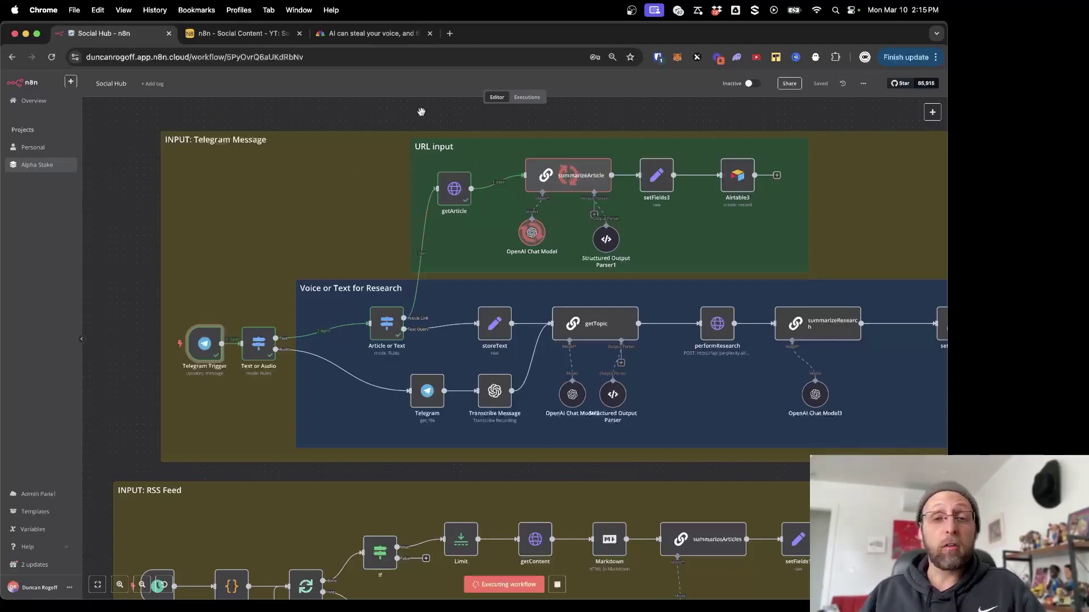
pyautogui.hscroll(3, 503, 136)
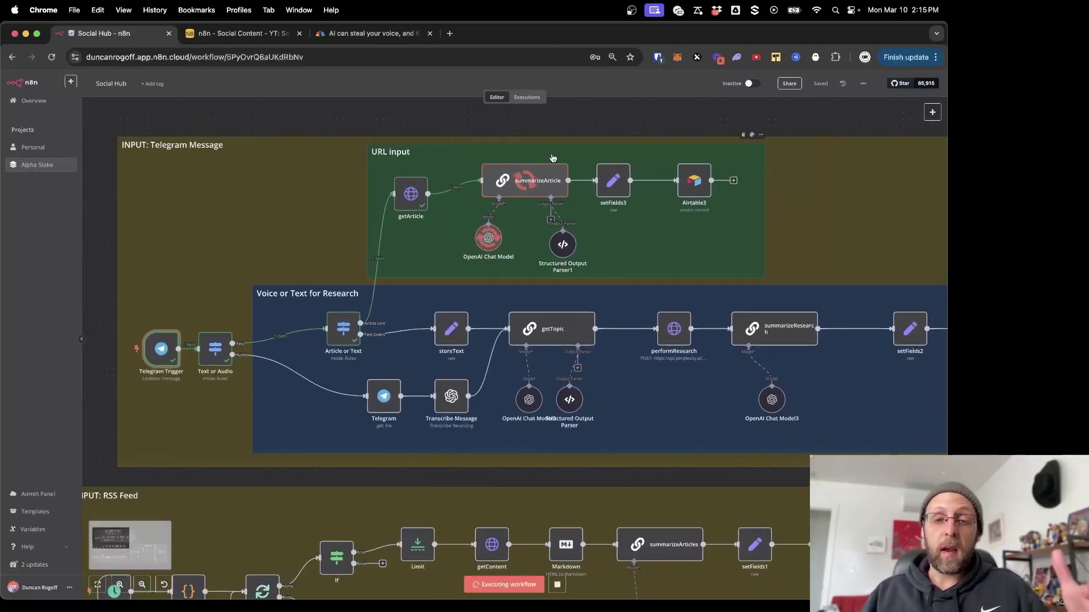
pyautogui.hscroll(3, 546, 144)
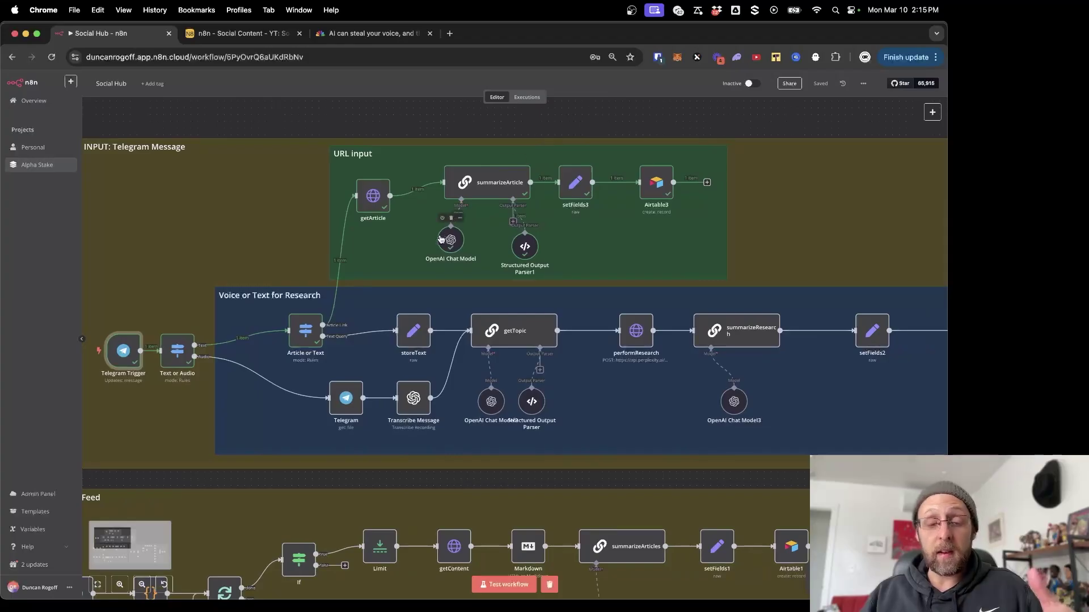
# - In the Airtable base, expand the new AI voice article record and read its headline and source summary
pyautogui.click(238, 33)
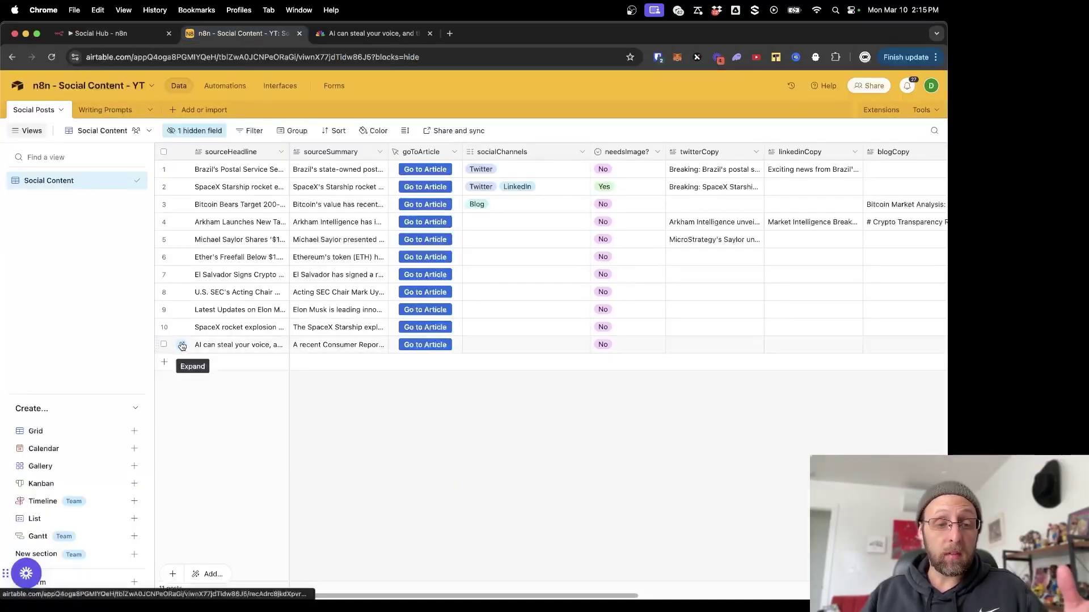
pyautogui.click(183, 347)
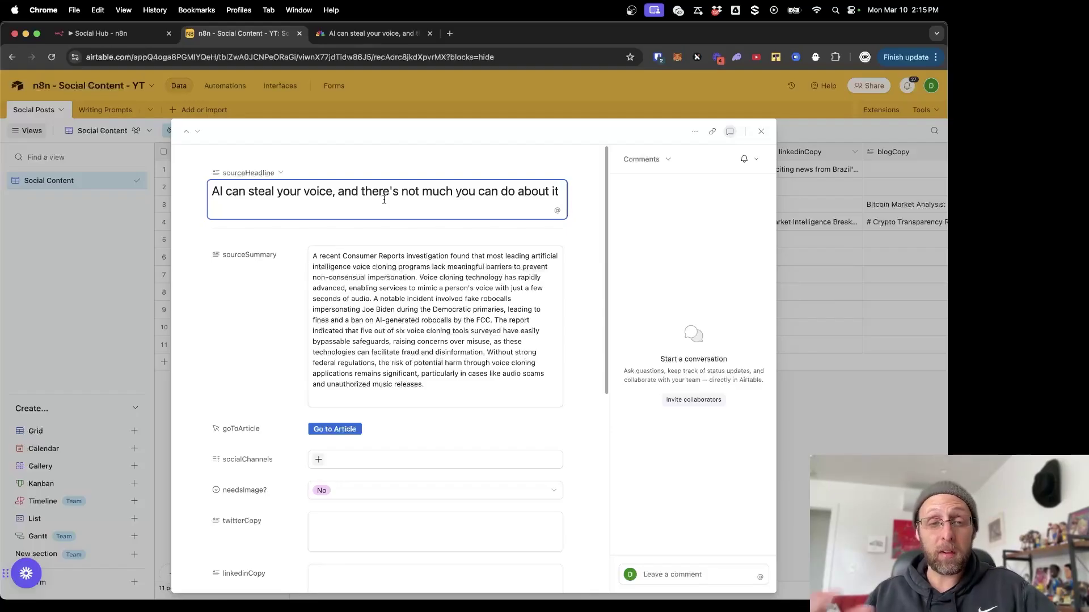
pyautogui.moveTo(384, 201); pyautogui.dragTo(272, 186)
pyautogui.click(341, 274)
pyautogui.moveTo(436, 342); pyautogui.dragTo(321, 287)
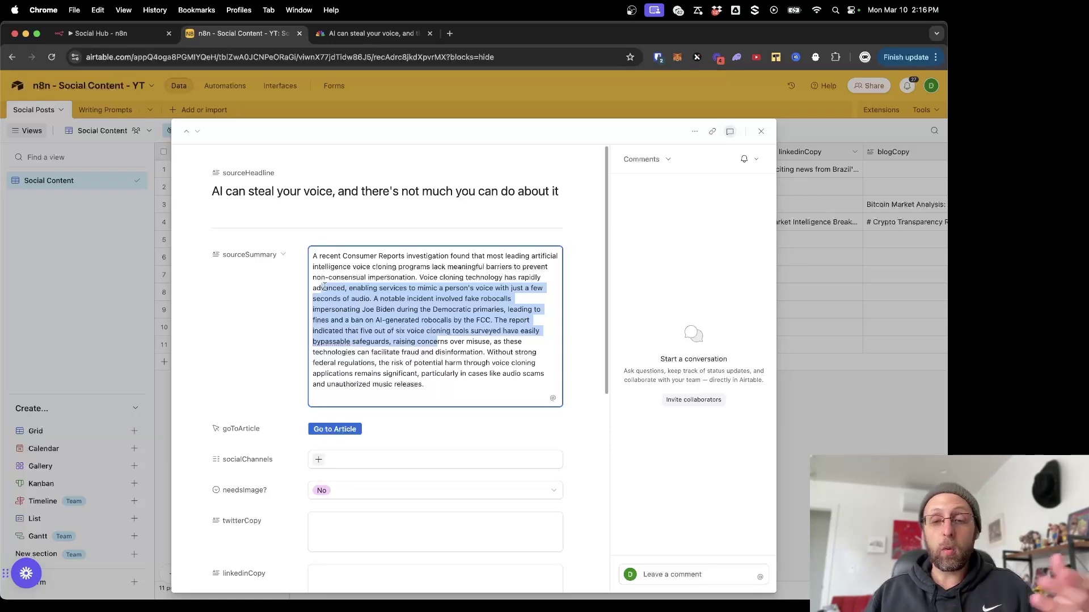
pyautogui.click(850, 402)
# - Set the social channel of the "AI can steal your voice" row to Twitter
pyautogui.click(495, 345)
pyautogui.click(495, 345)
pyautogui.click(480, 379)
pyautogui.click(611, 420)
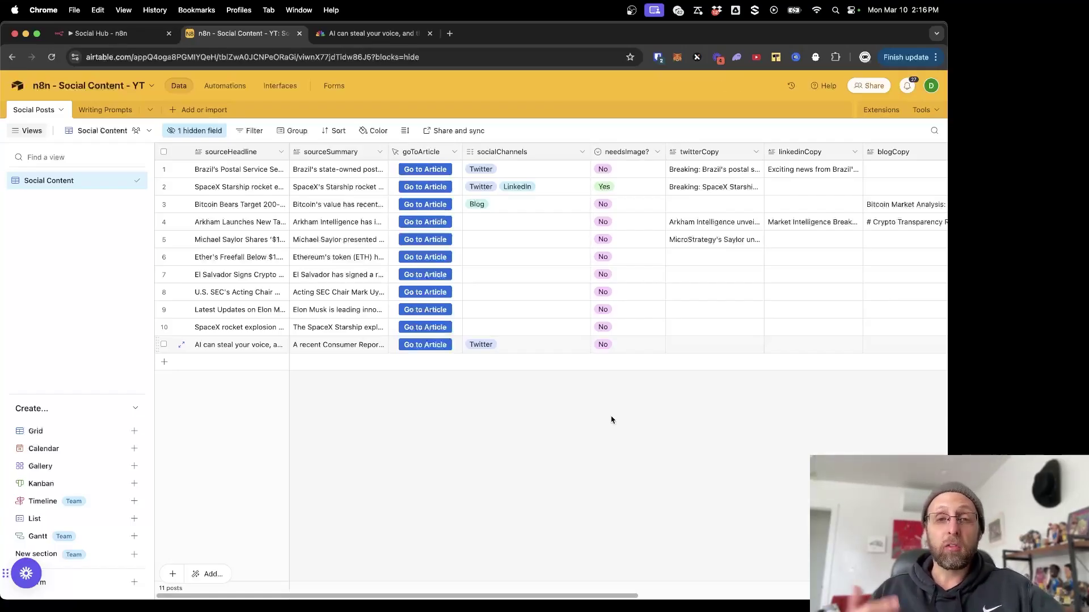
# - Return to the Social Hub workflow and run the Telegram Trigger test again
pyautogui.click(107, 33)
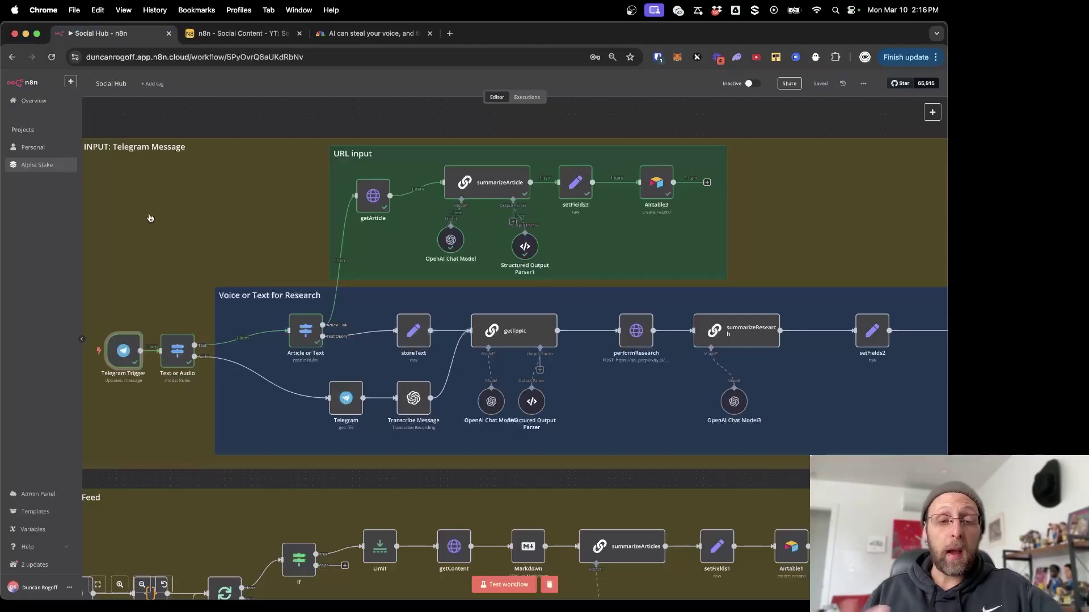
pyautogui.scroll(-2, 232, 237)
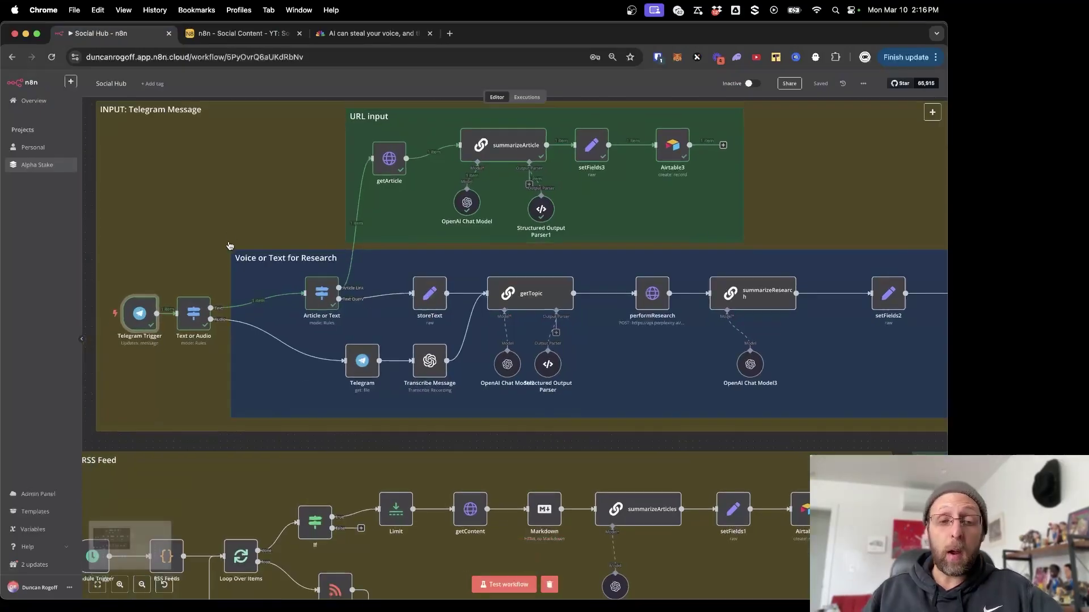
pyautogui.hscroll(-2, 229, 245)
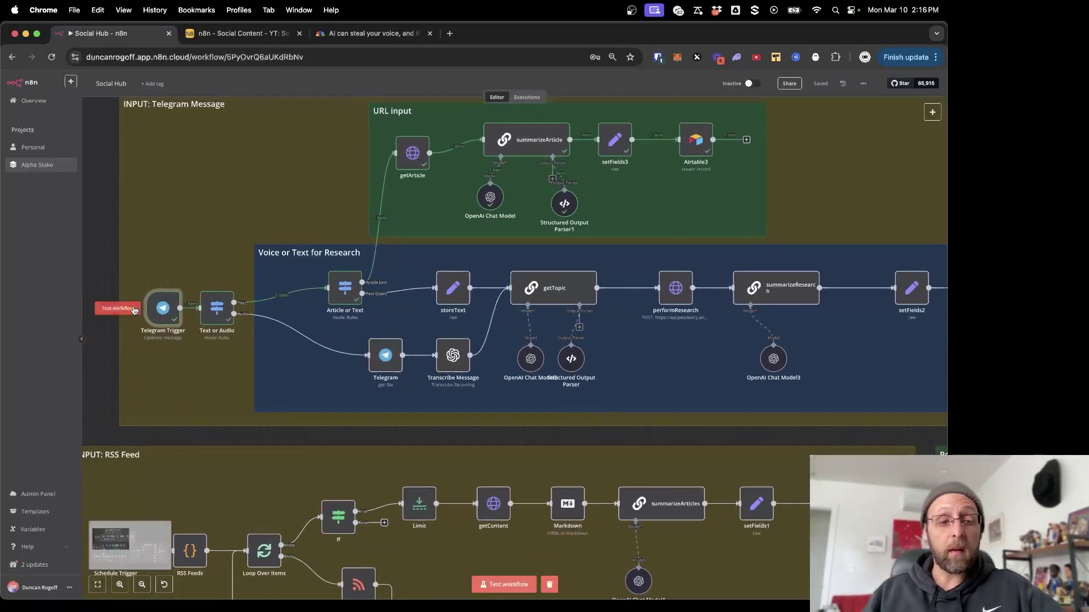
pyautogui.click(134, 310)
# - Switch to Telegram and send the Newsatron bot the message "whats the latest news on elon musk?"
pyautogui.press('super+Tab')
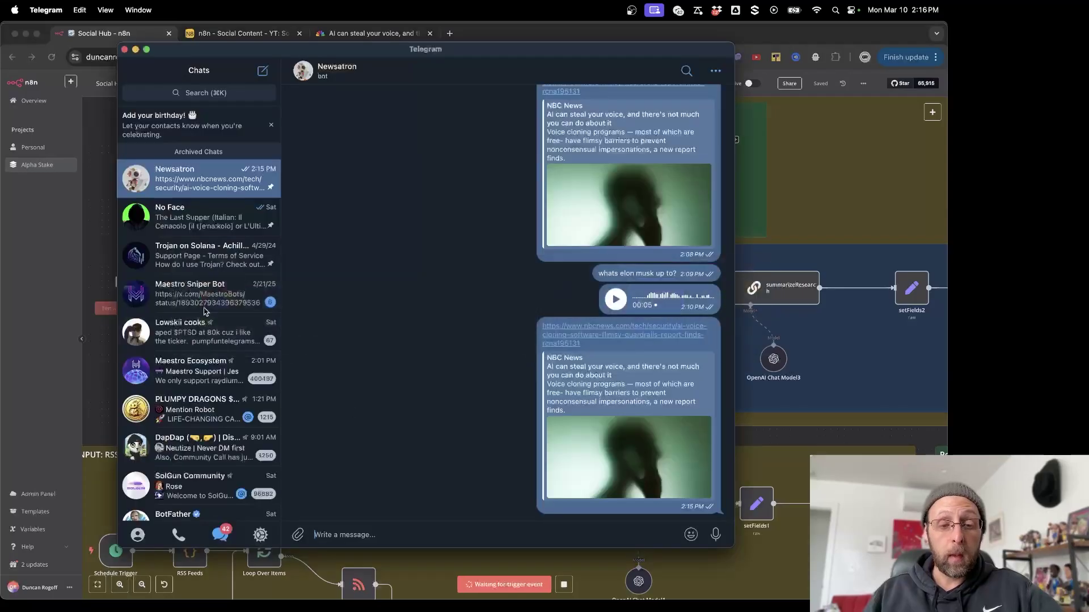
pyautogui.write('whats the latest')
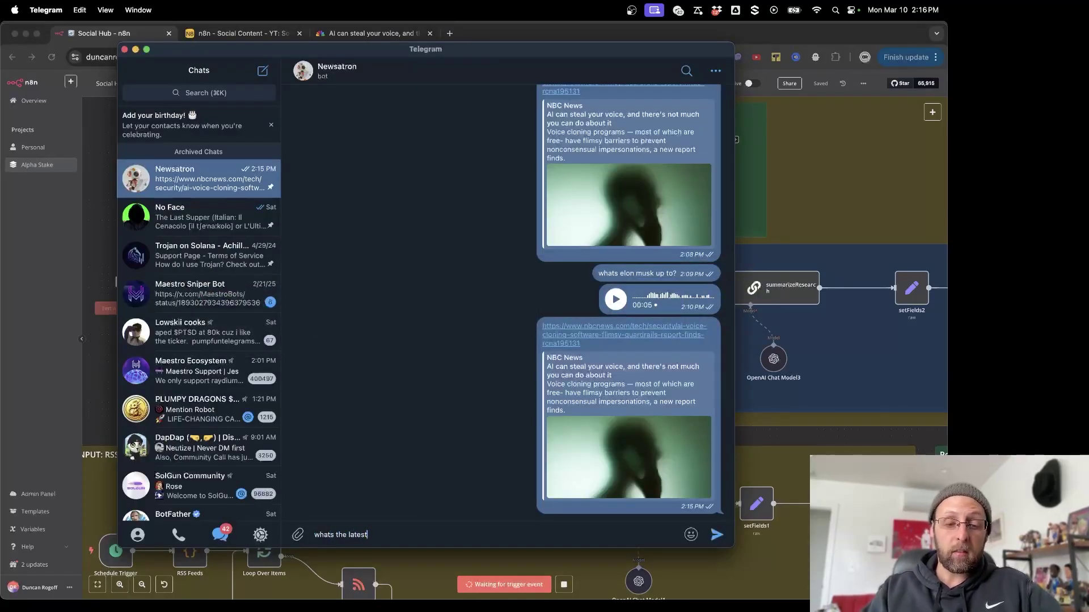
pyautogui.write(' news on elon')
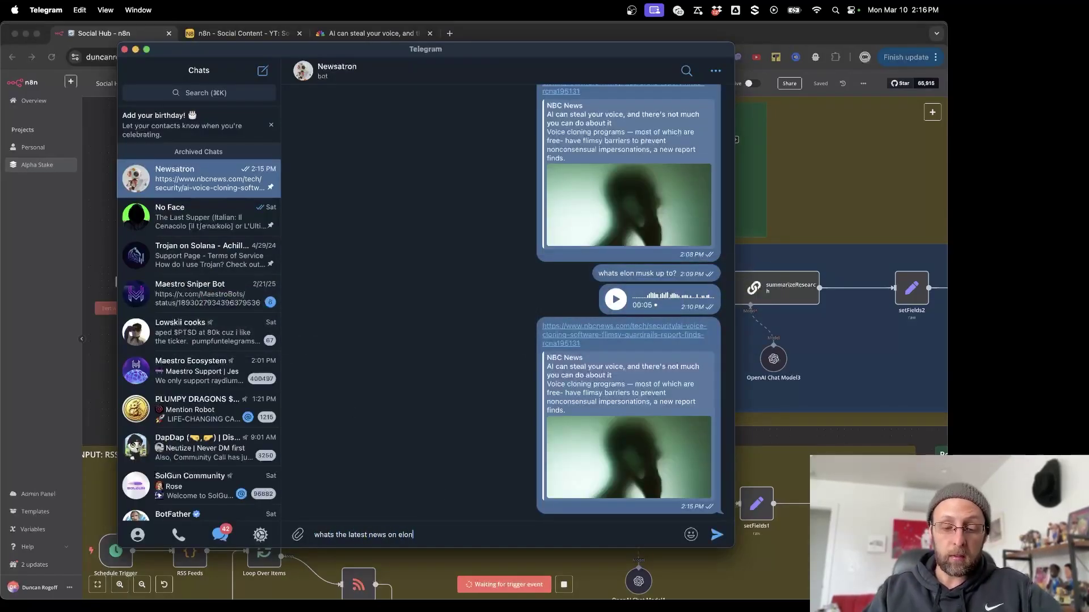
pyautogui.write(' musk?')
pyautogui.press('Return')
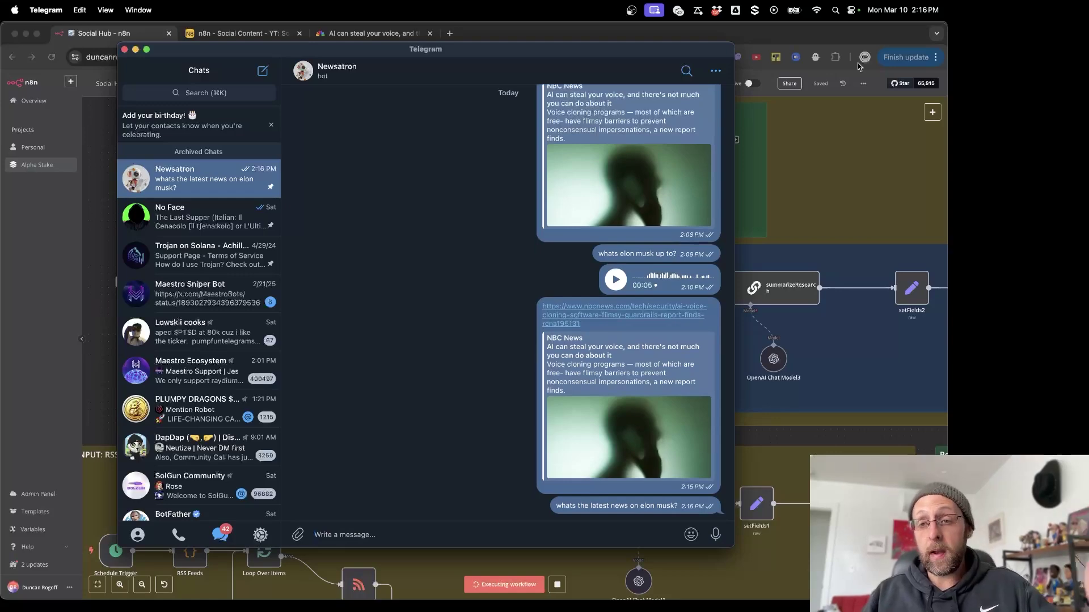
# - Return to the n8n workflow in Chrome and follow the text question's run through the Voice or Text for Research branch to Airtable2
pyautogui.press('super+Tab')
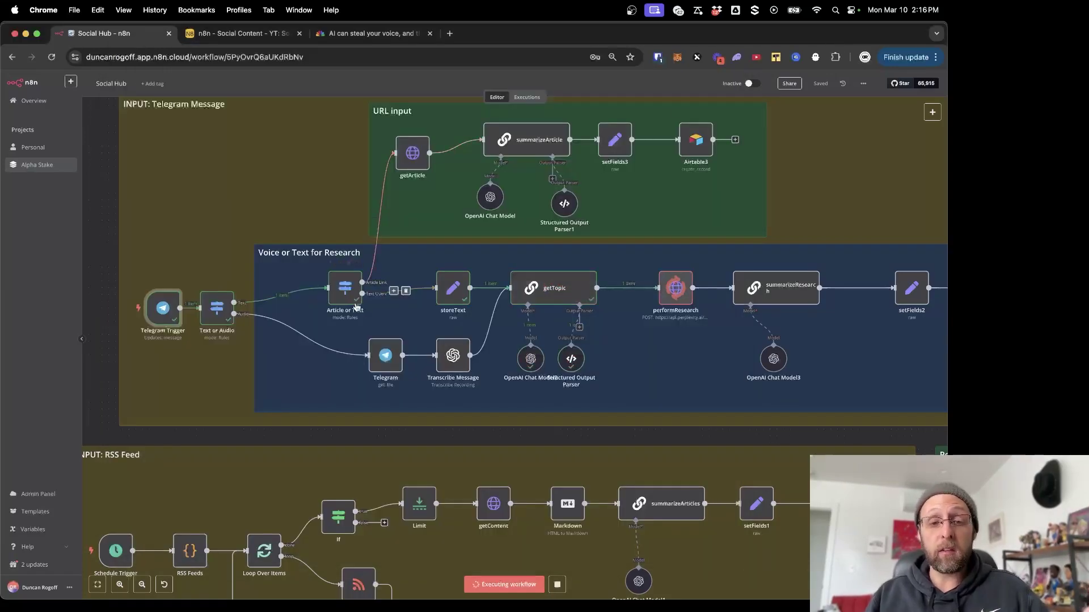
pyautogui.hscroll(3, 476, 278)
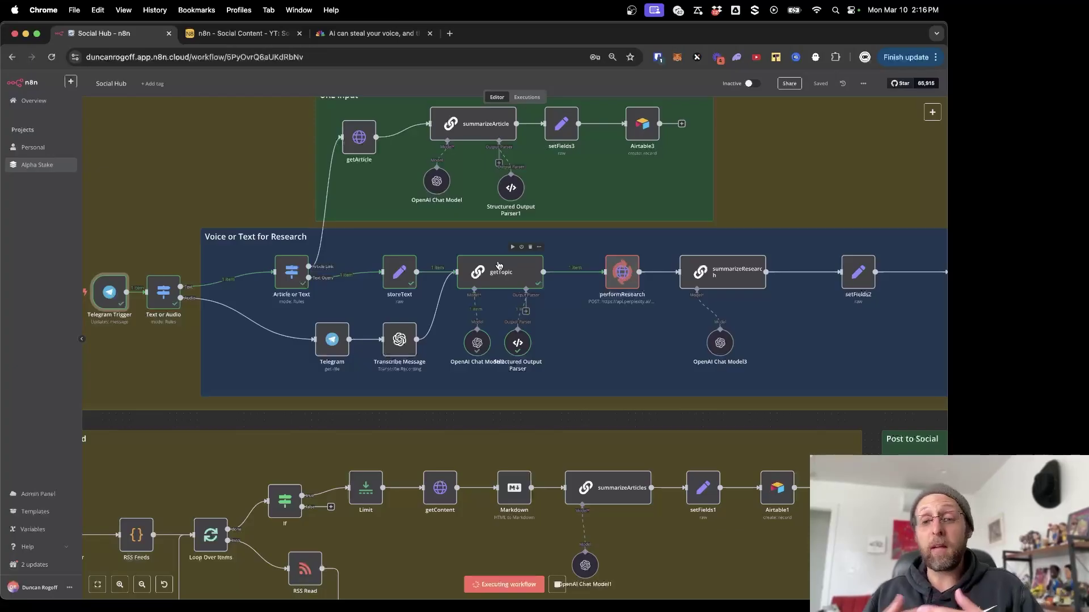
pyautogui.hscroll(3, 568, 283)
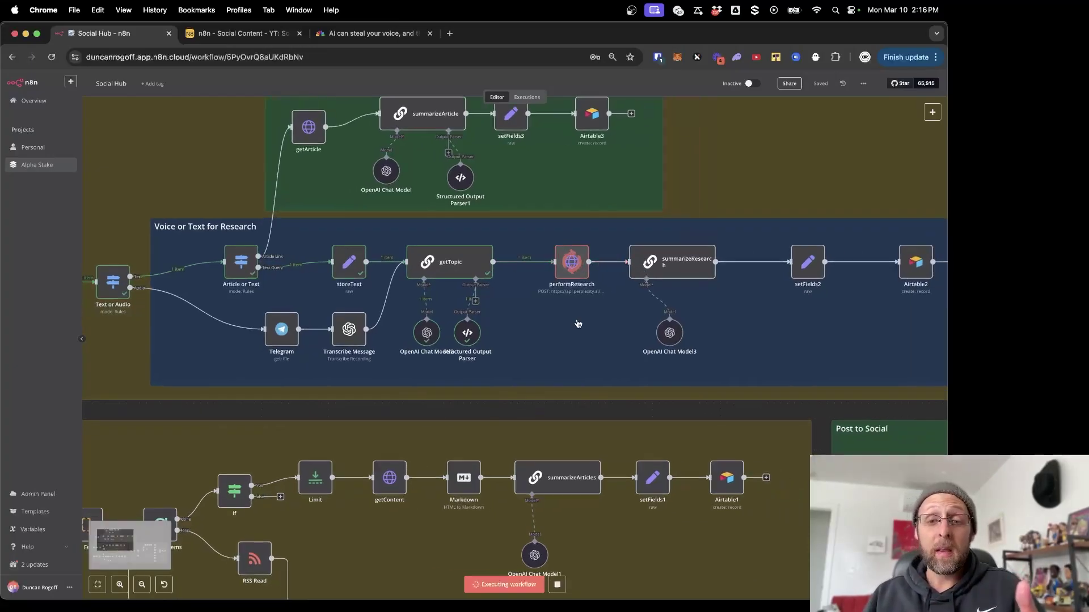
pyautogui.hscroll(3, 561, 288)
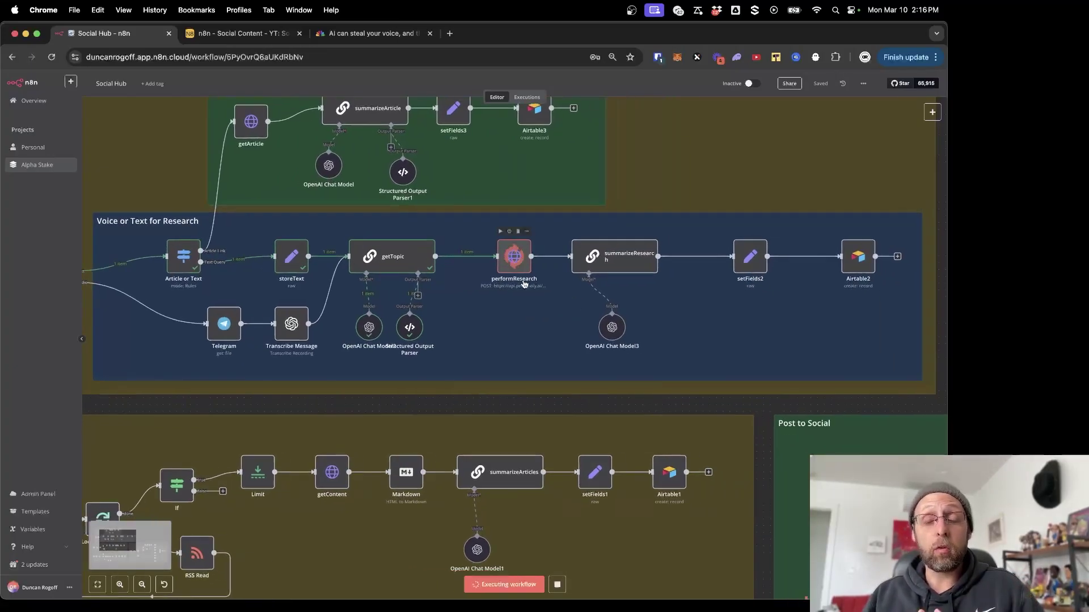
pyautogui.hscroll(5, 545, 306)
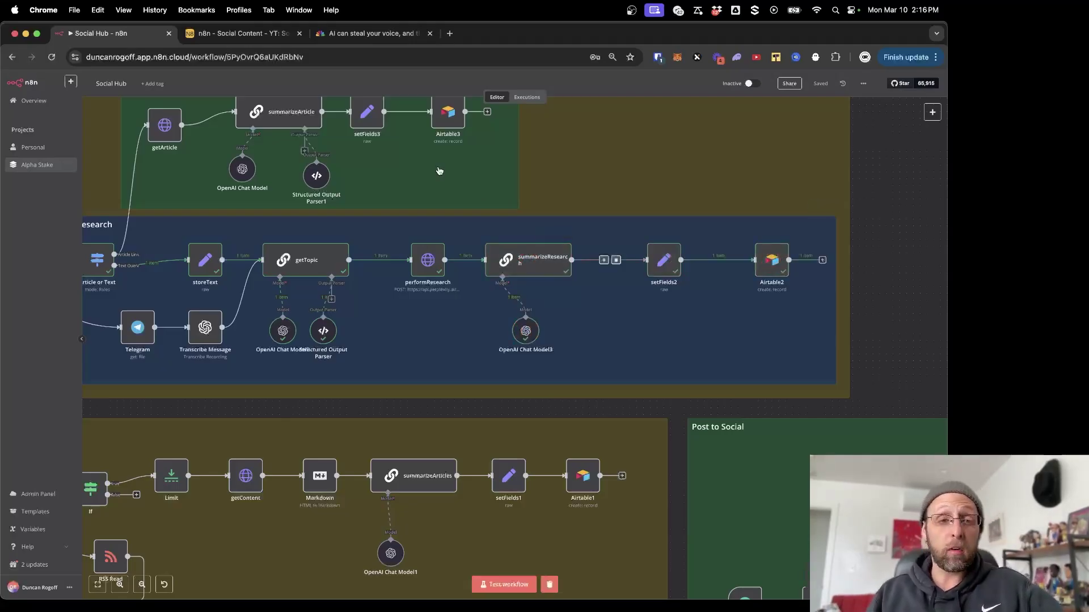
# - In the Airtable base, expand the newest "Latest Updates on Elon Musk" record and read its headline and source summary
pyautogui.click(248, 36)
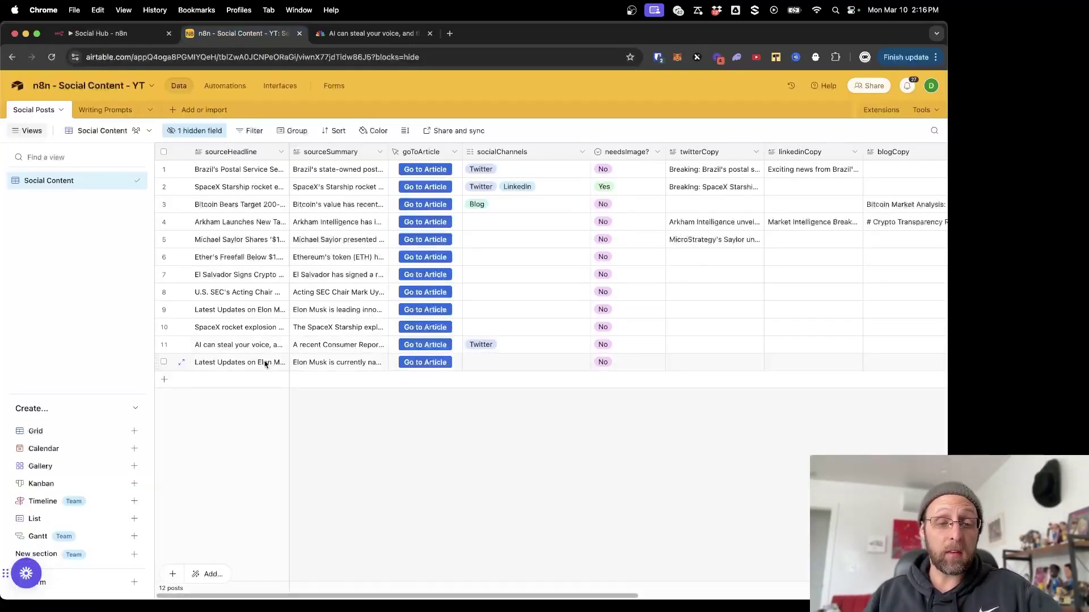
pyautogui.click(187, 363)
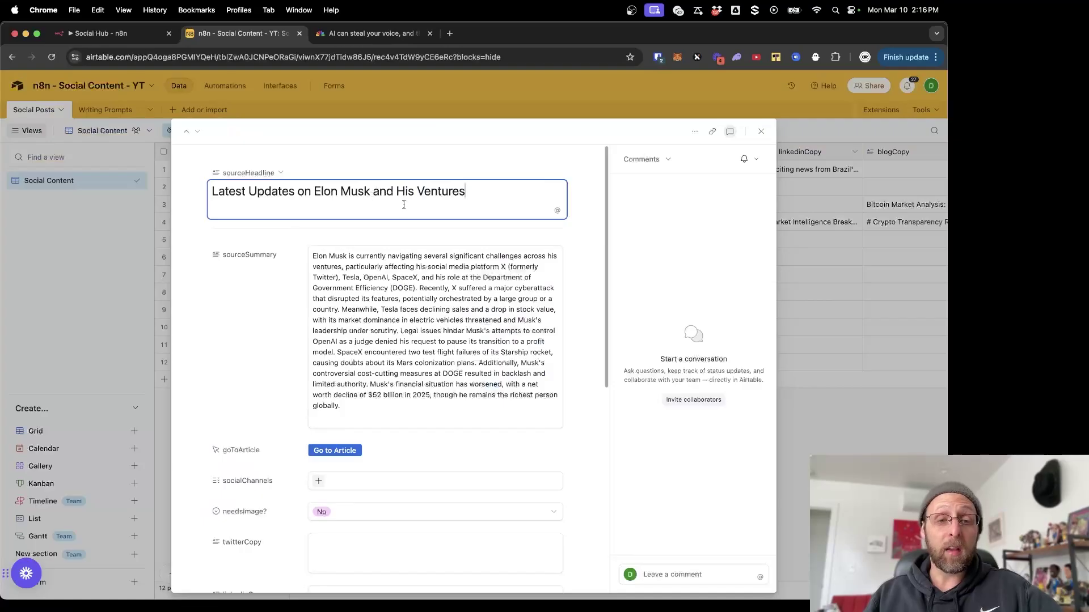
pyautogui.moveTo(323, 256); pyautogui.dragTo(495, 256)
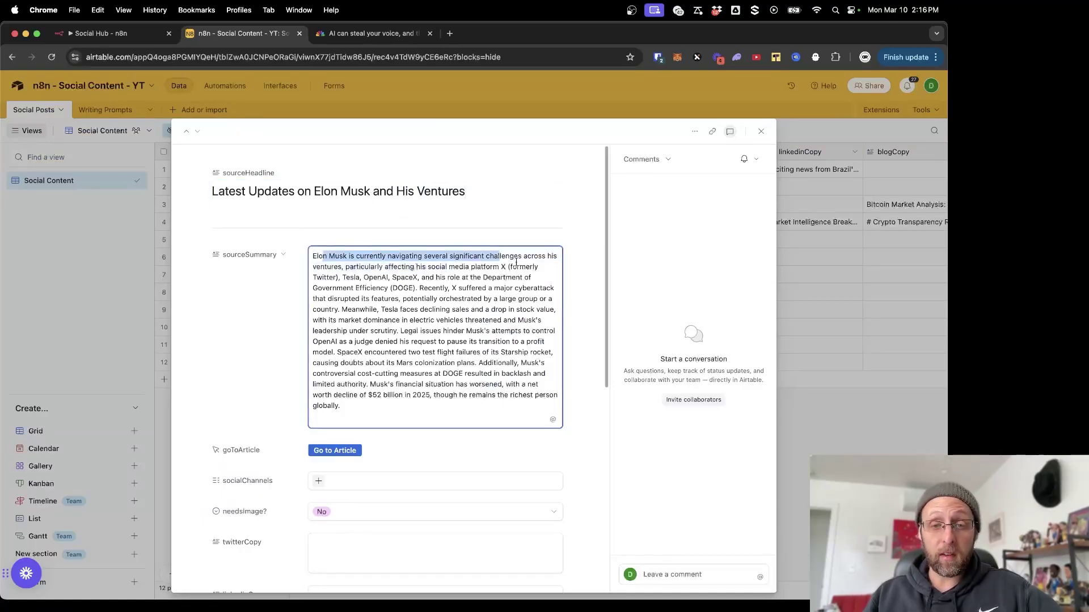
pyautogui.click(359, 276)
pyautogui.moveTo(351, 266); pyautogui.dragTo(467, 267)
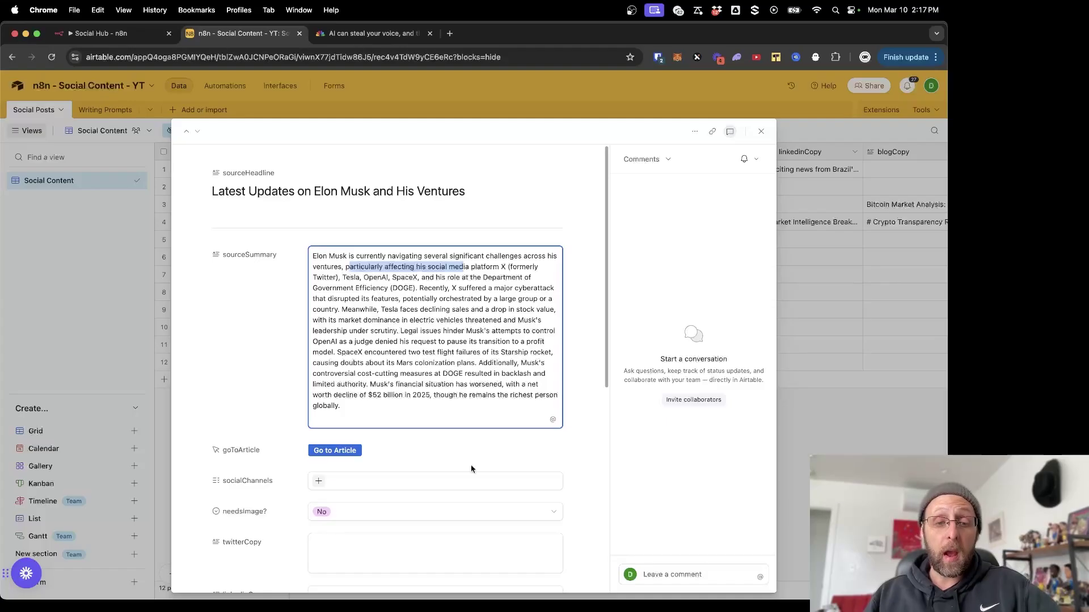
# - Open the source article linked from the Elon Musk record and skim it from start to end
pyautogui.click(332, 451)
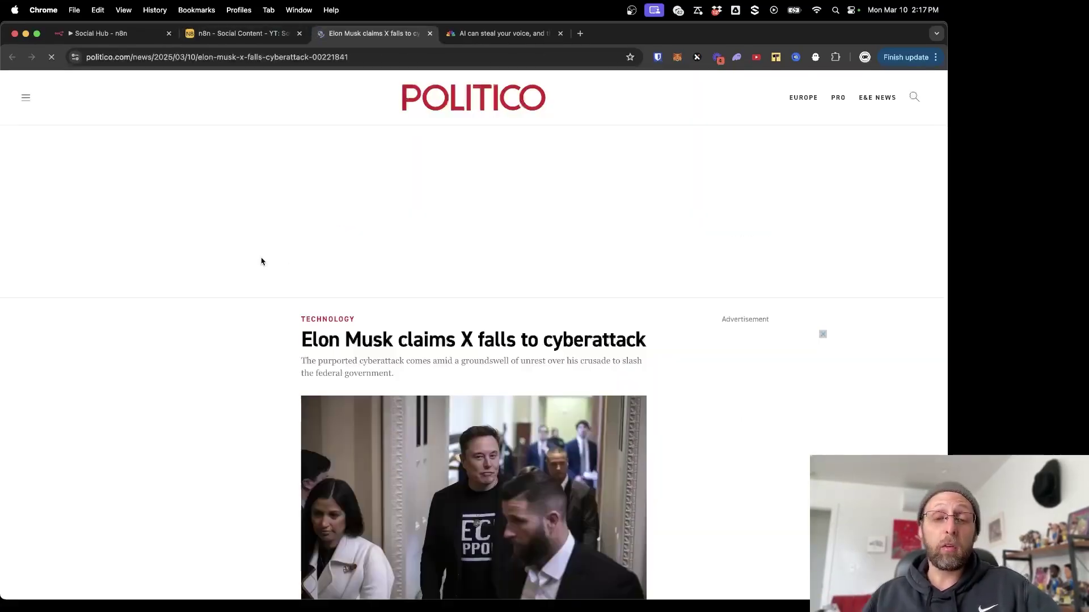
pyautogui.scroll(-3, 261, 261)
pyautogui.scroll(-4, 261, 262)
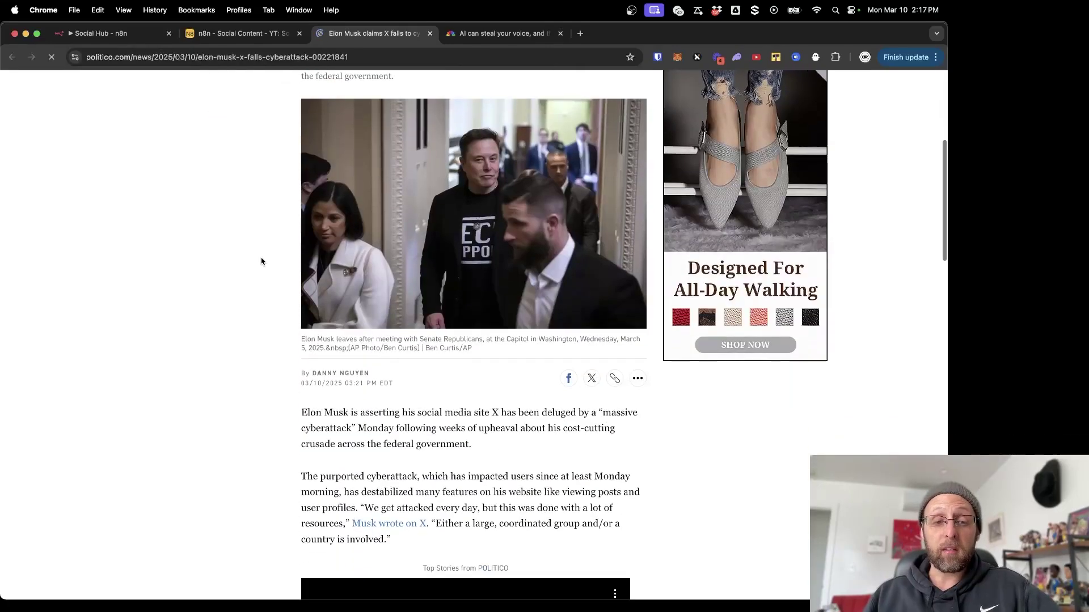
pyautogui.scroll(-2, 261, 262)
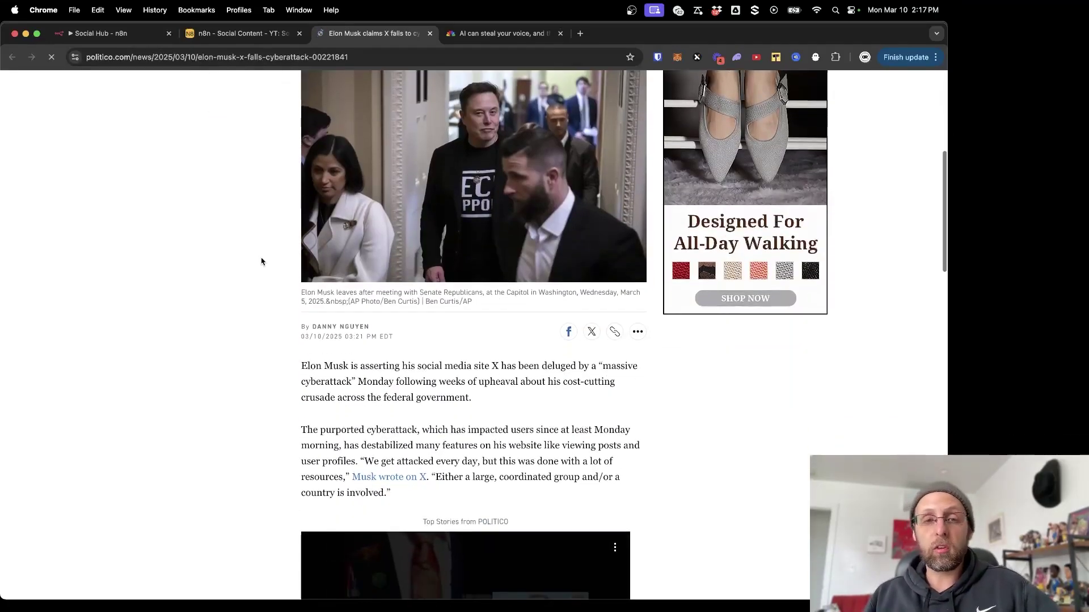
pyautogui.scroll(-10, 262, 262)
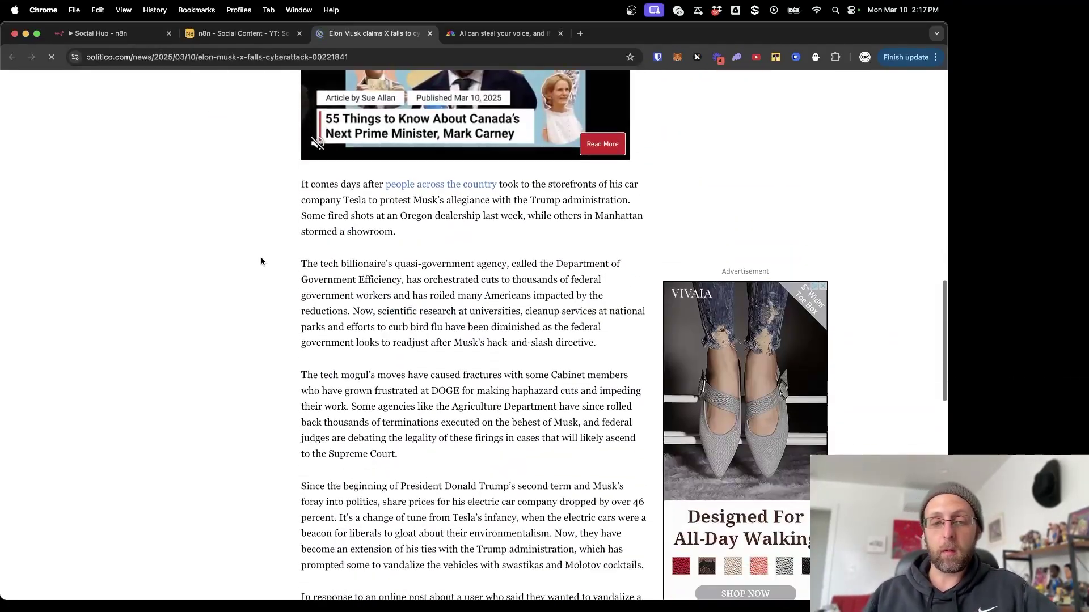
pyautogui.scroll(-3, 261, 262)
pyautogui.scroll(-8, 262, 261)
pyautogui.scroll(18, 262, 261)
pyautogui.scroll(10, 261, 262)
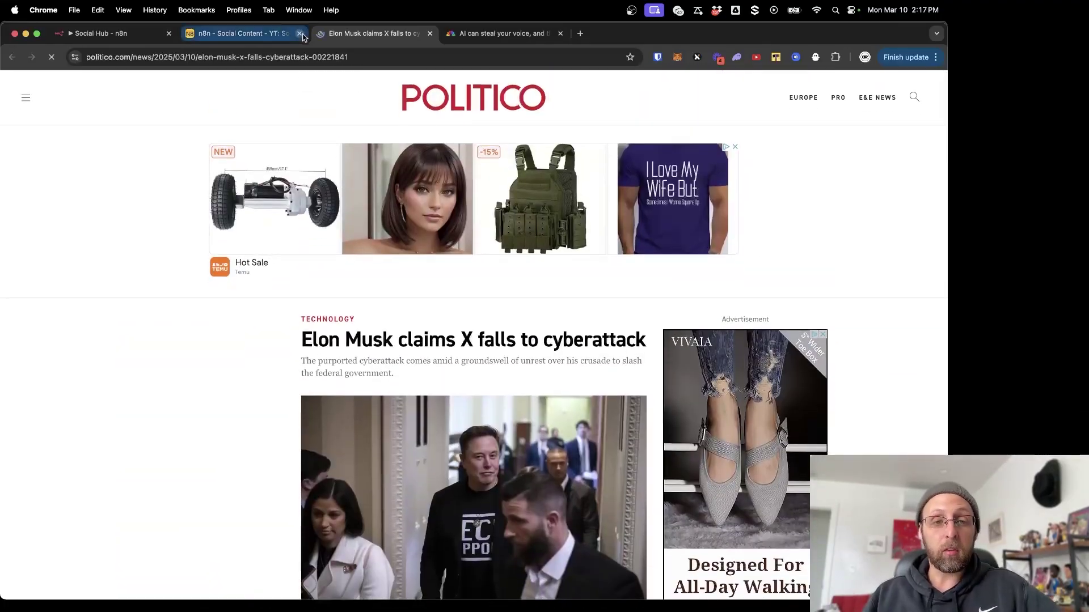
# - Run the Telegram Trigger test again in the Social Hub workflow and send the Newsatron bot a voice message of about 7 seconds in Telegram
pyautogui.click(112, 35)
pyautogui.scroll(5, 340, 301)
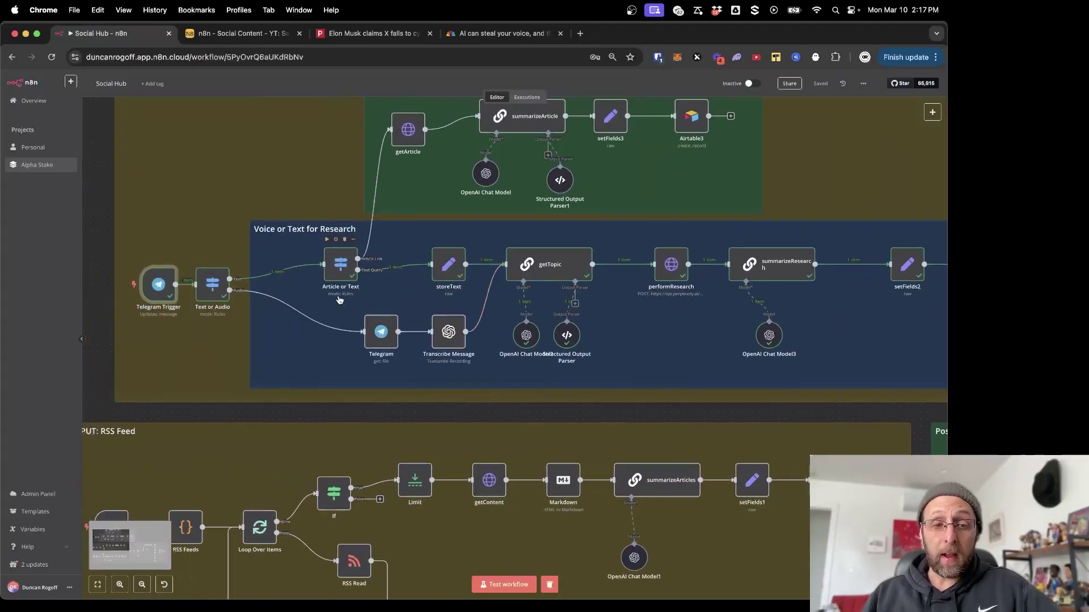
pyautogui.moveTo(123, 285)
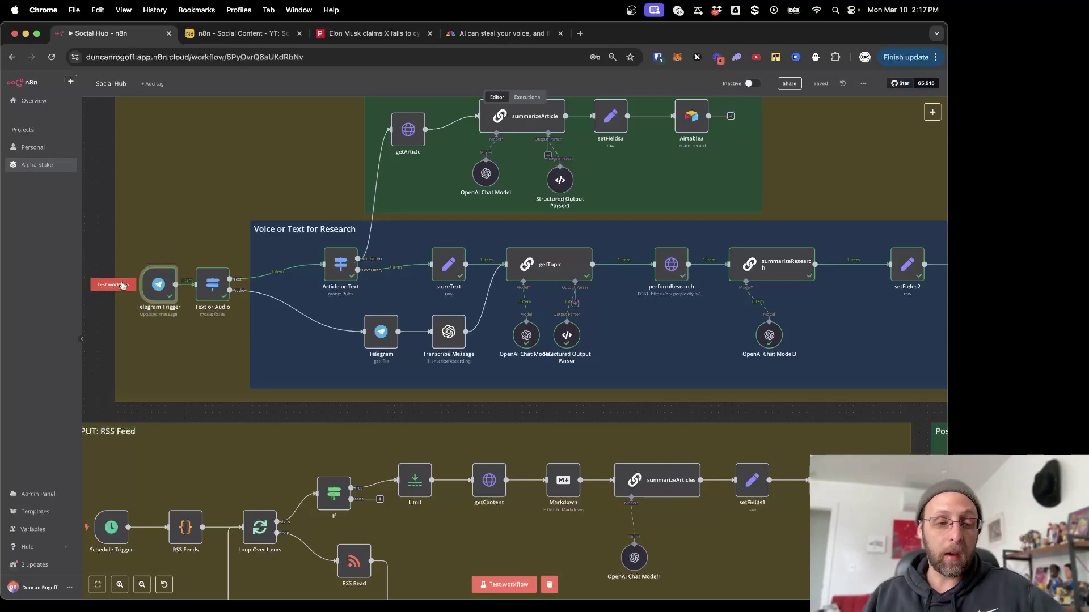
pyautogui.click(123, 285)
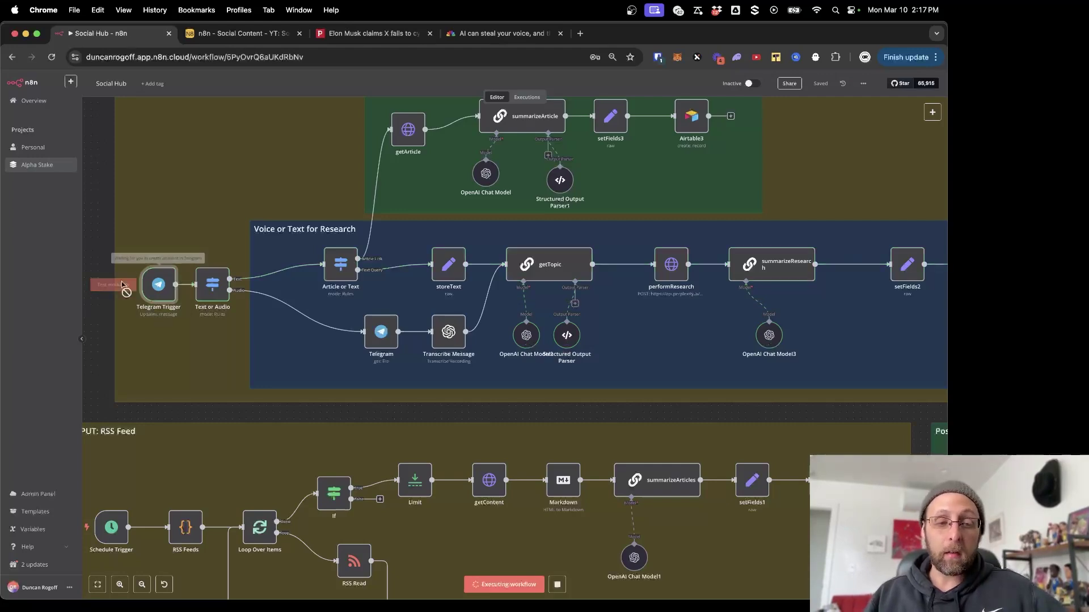
pyautogui.press('super+Tab')
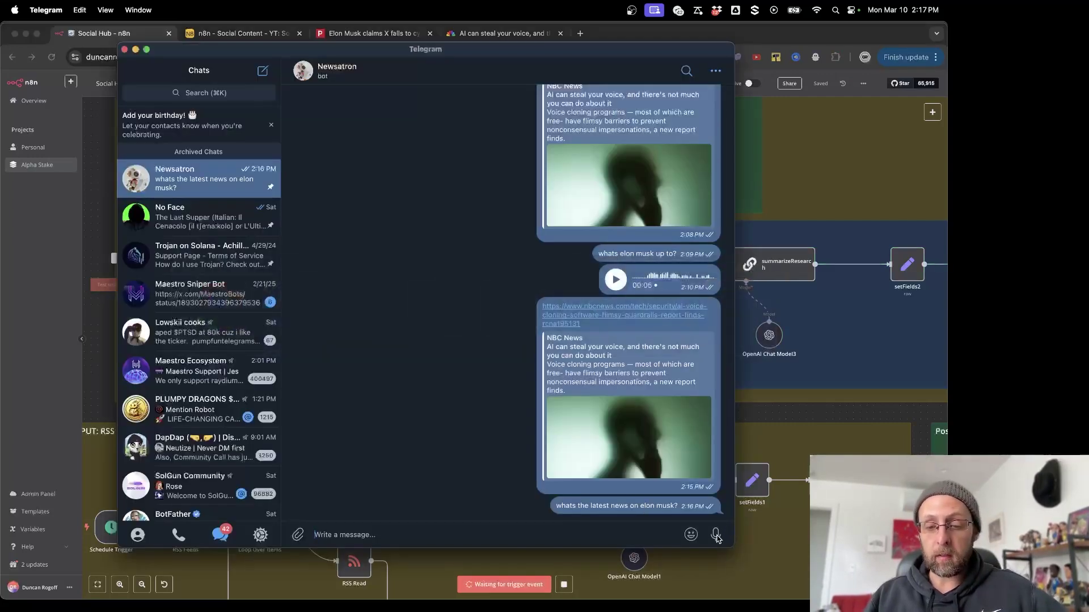
pyautogui.moveTo(716, 538); pyautogui.dragTo(718, 538)
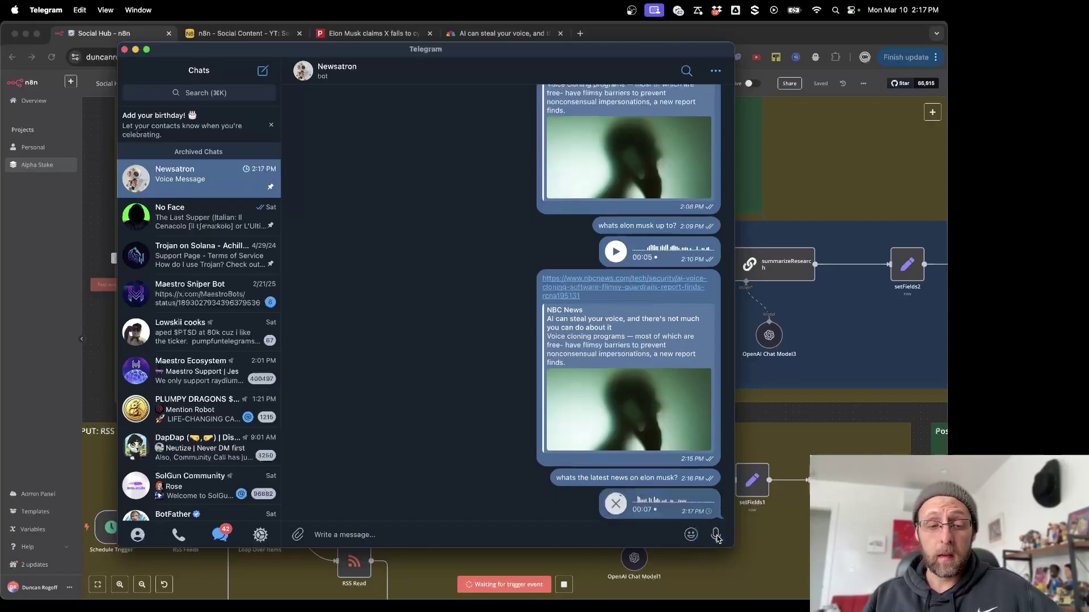
# - Go back to the workflow and follow the voice message's run through transcription, topic extraction and research summarizing
pyautogui.click(851, 421)
pyautogui.hscroll(3, 628, 359)
pyautogui.scroll(-1, 629, 359)
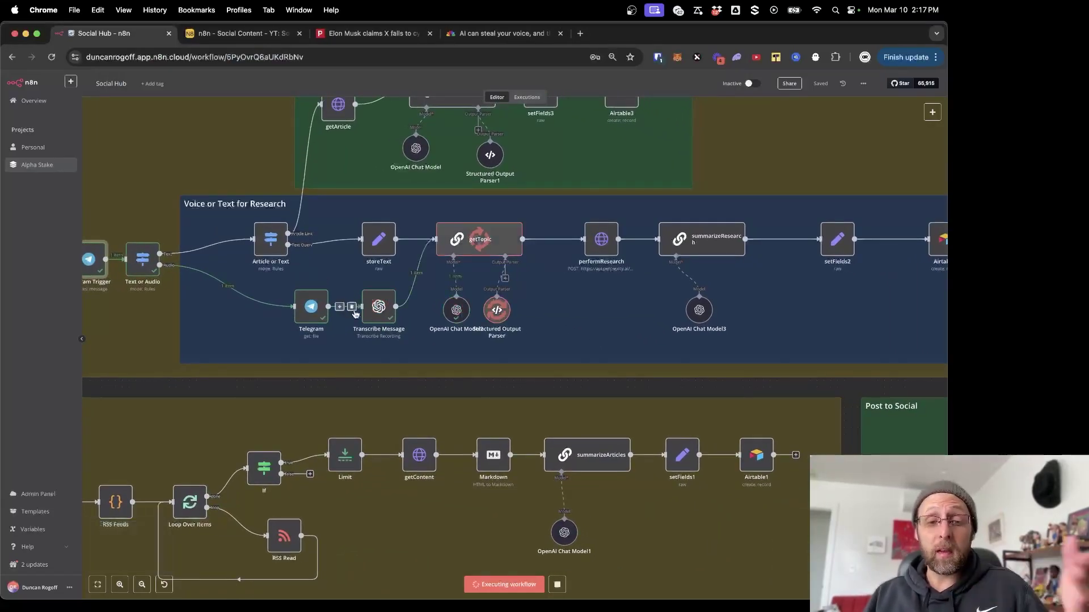
pyautogui.hscroll(3, 611, 357)
pyautogui.hscroll(1, 612, 355)
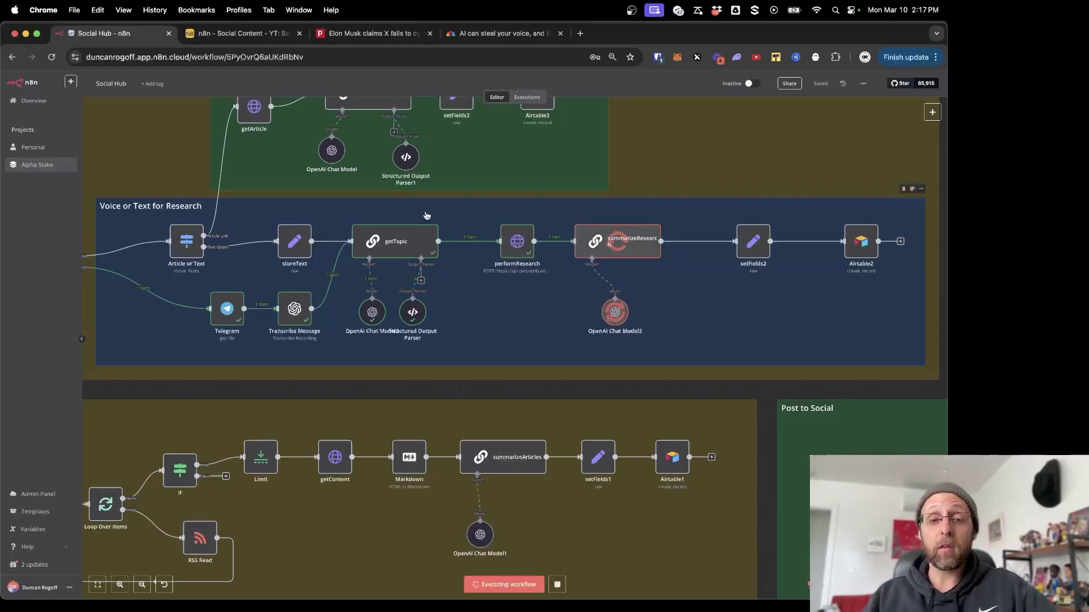
# - In the Airtable base, close the open record, expand the new SpaceX rocket explosion record and read its source summary
pyautogui.click(238, 33)
pyautogui.press('Escape')
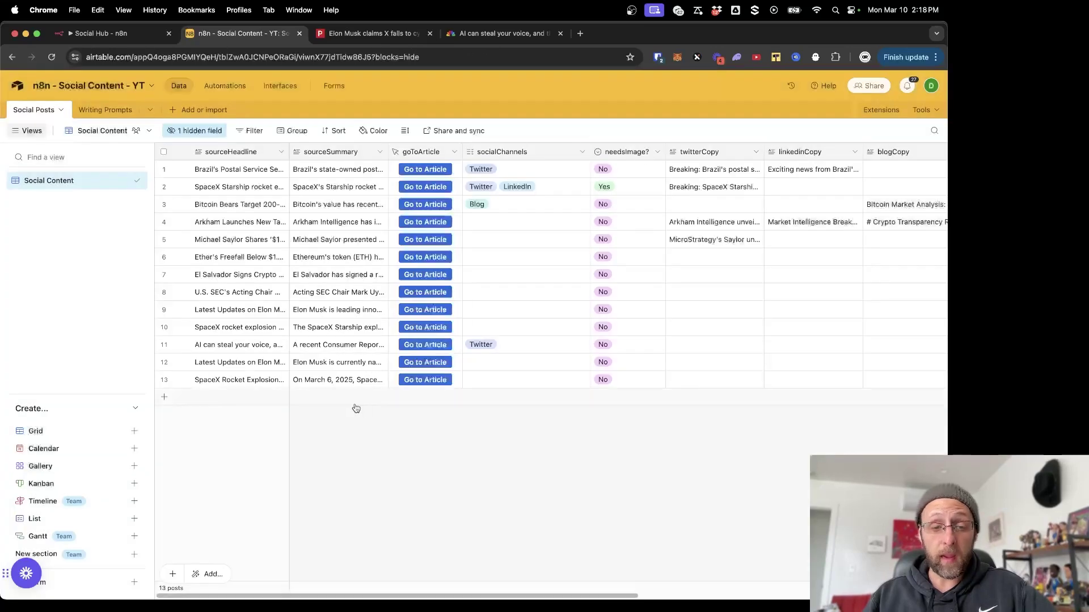
pyautogui.click(182, 382)
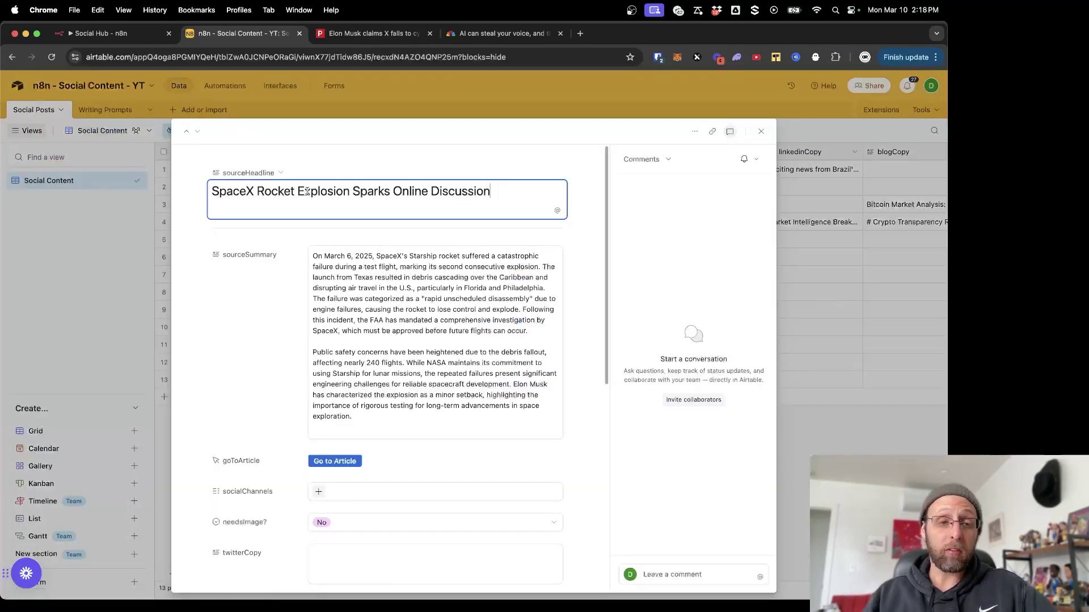
pyautogui.moveTo(314, 260); pyautogui.dragTo(466, 410)
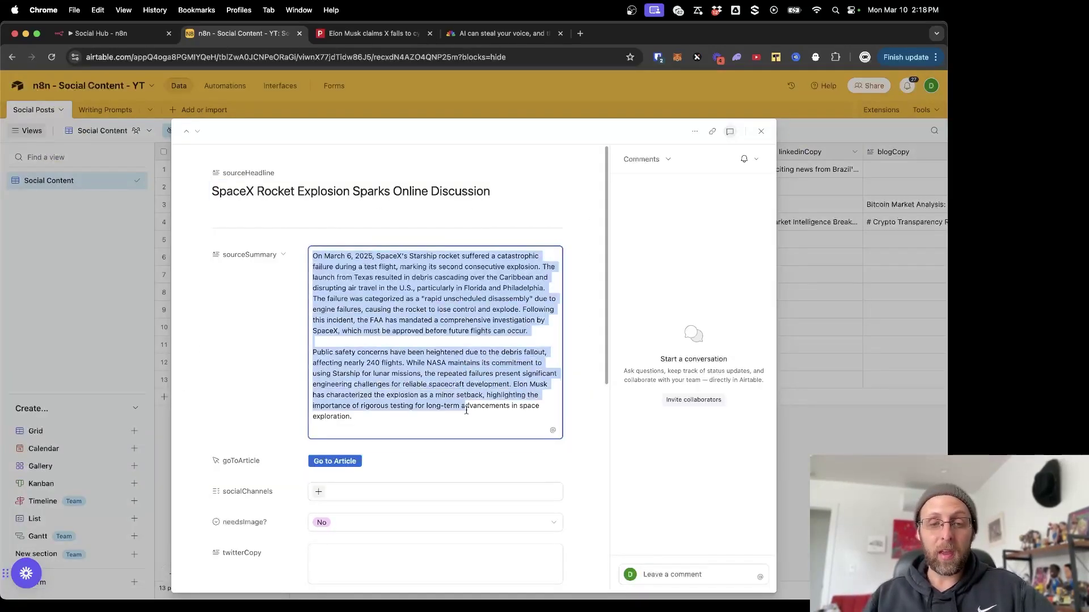
pyautogui.click(434, 298)
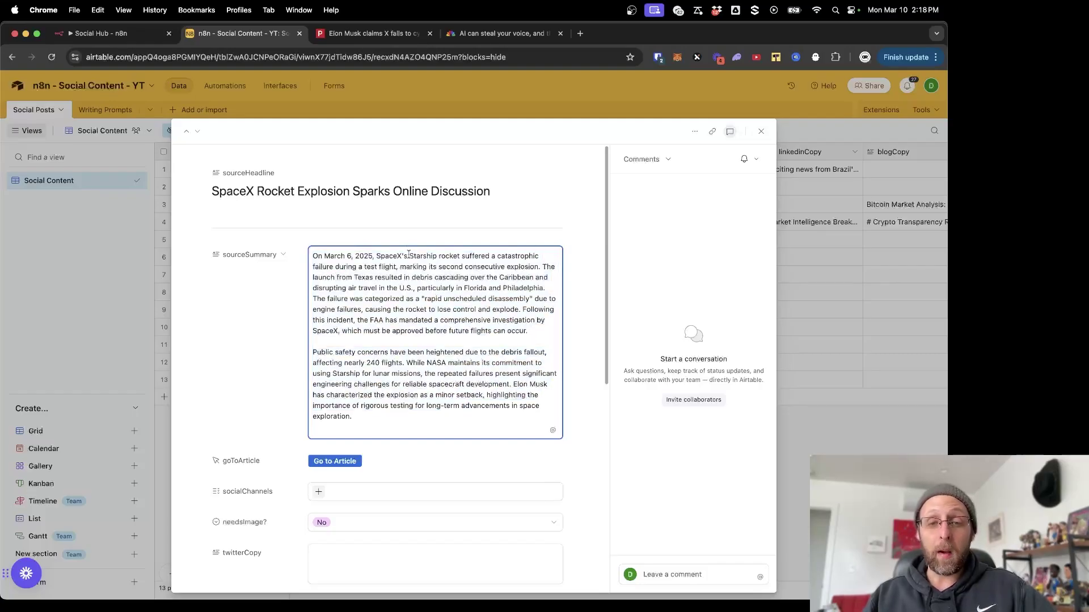
pyautogui.moveTo(445, 256); pyautogui.dragTo(515, 258)
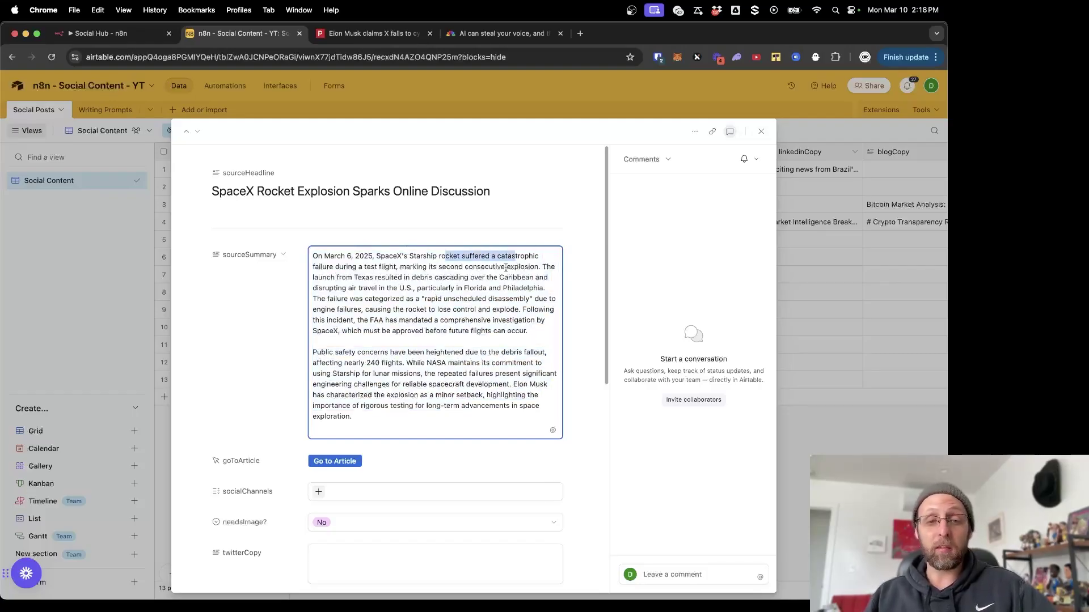
pyautogui.scroll(-2, 405, 342)
pyautogui.click(388, 327)
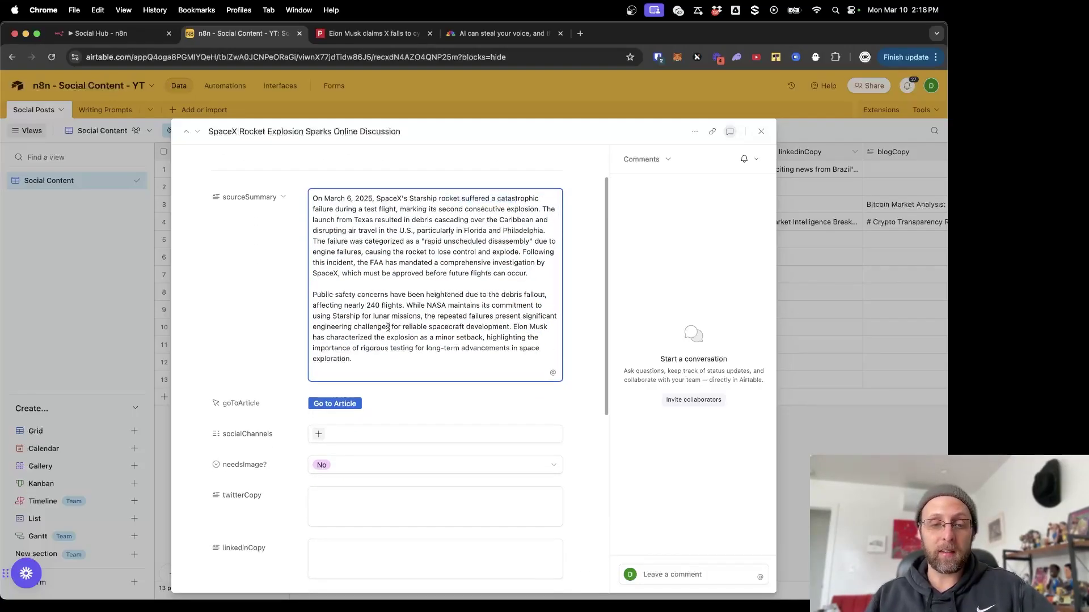
# - Open and skim the article linked from the SpaceX record, and return to the Social Hub workflow's URL input and research branches
pyautogui.click(333, 406)
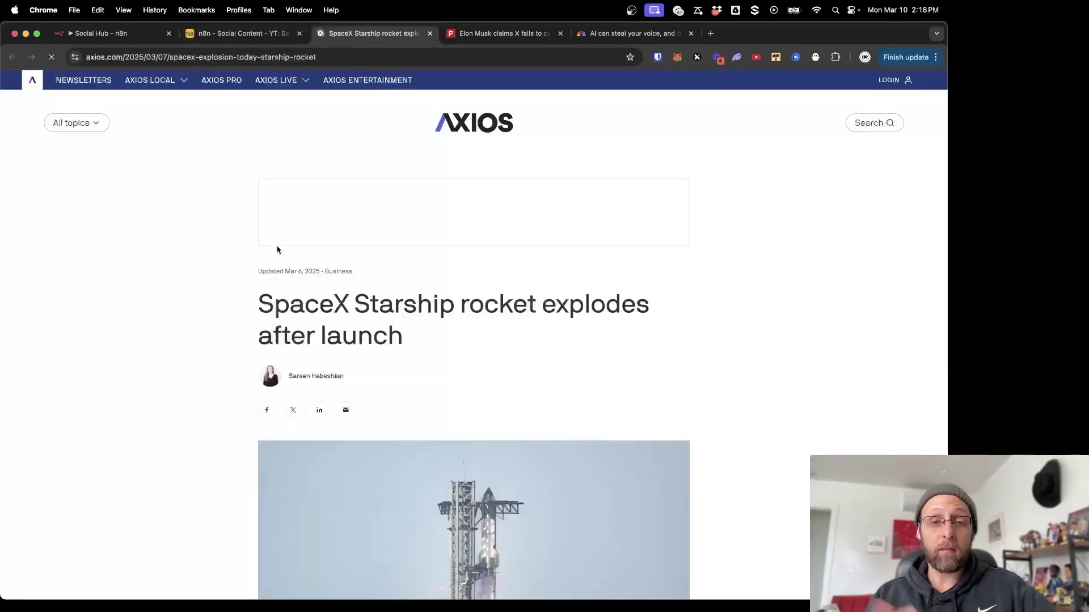
pyautogui.scroll(-15, 278, 250)
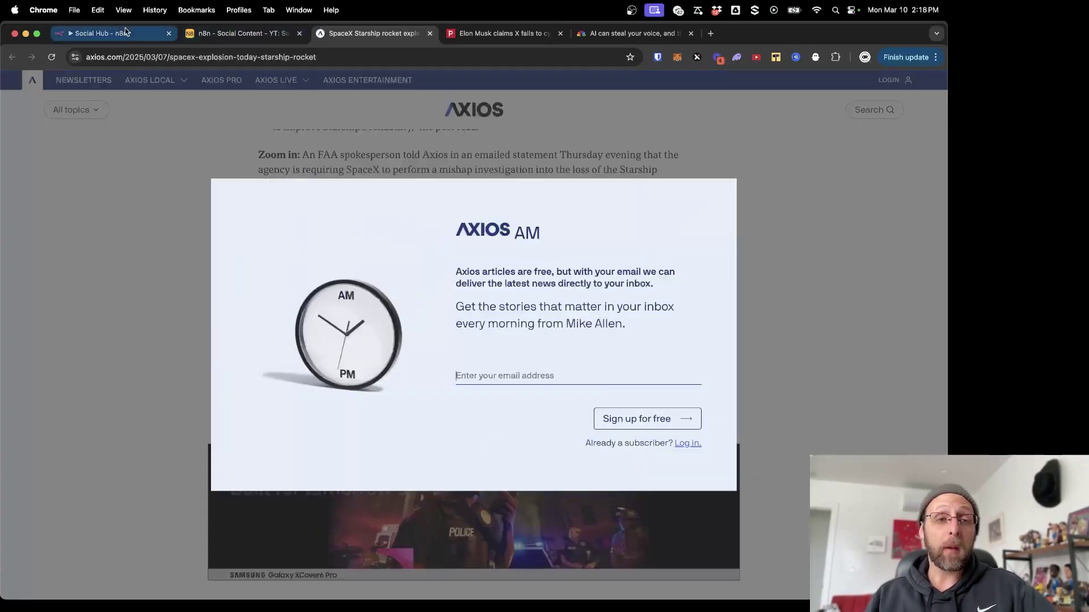
pyautogui.click(117, 34)
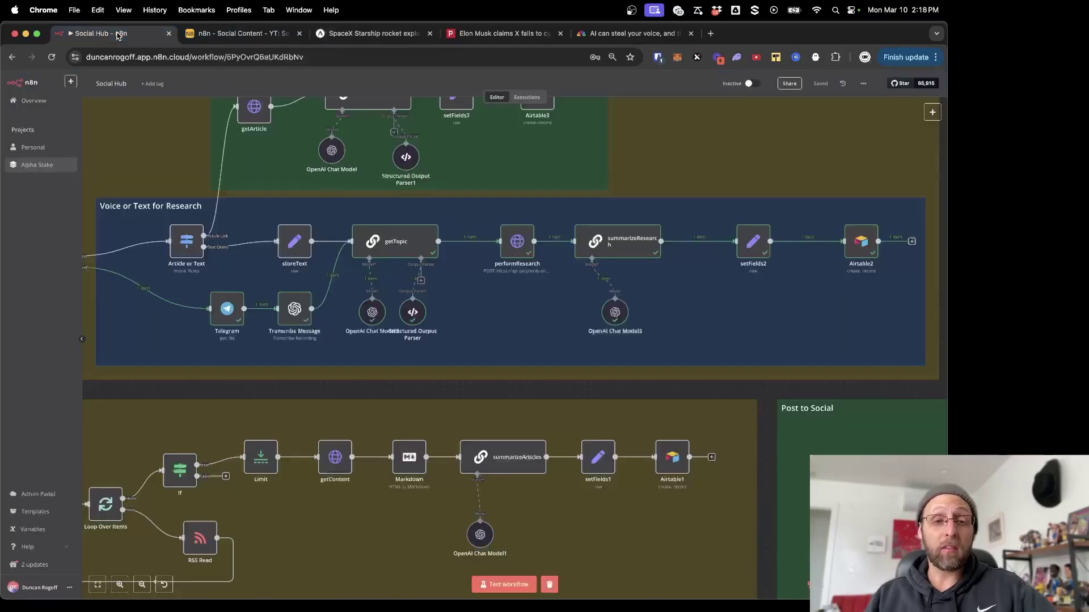
pyautogui.scroll(3, 428, 266)
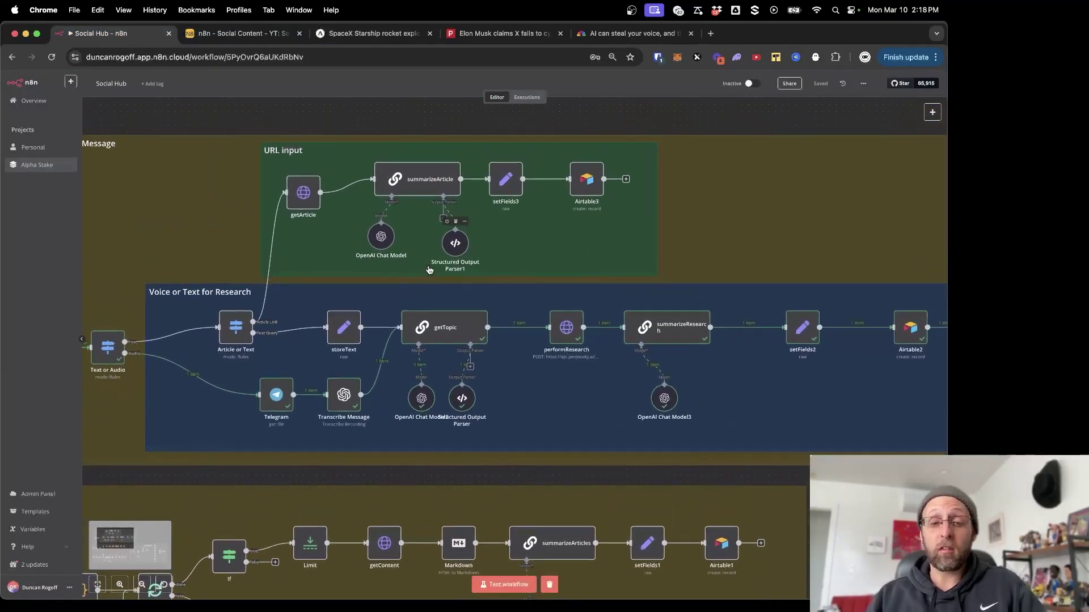
# - Import Telegram_News_Scraper.json from the Downloads folder into the empty Telegram News Scraper workflow and look over the imported nodes
pyautogui.hscroll(-5, 429, 270)
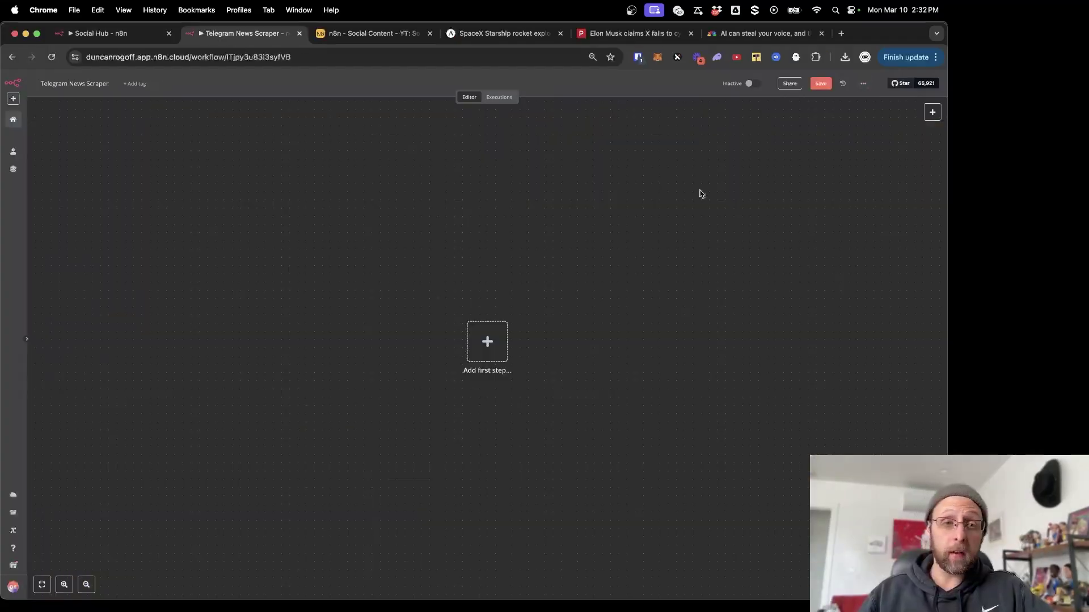
pyautogui.click(863, 84)
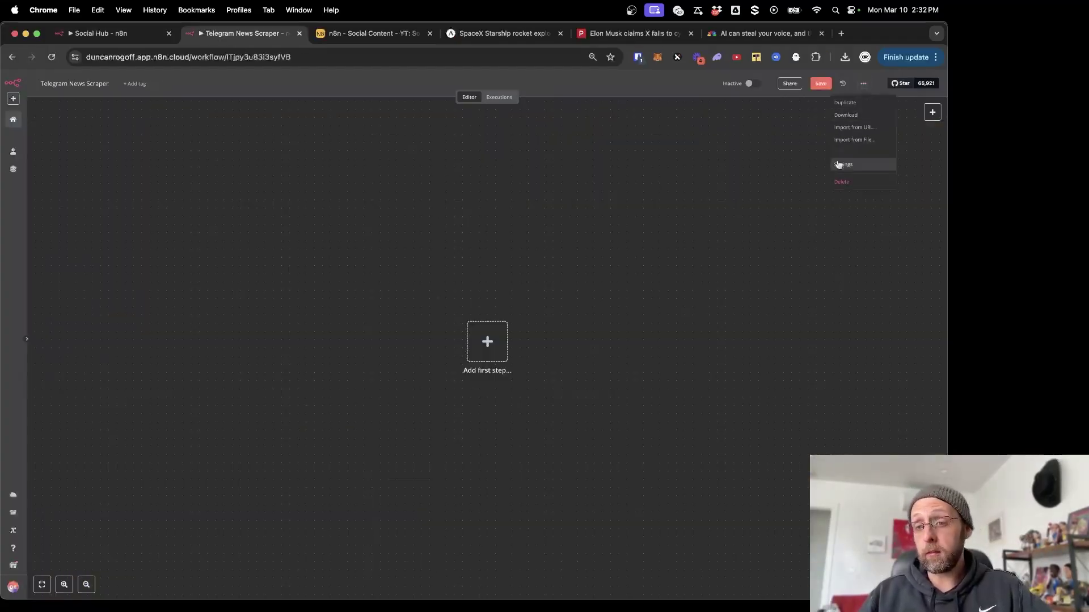
pyautogui.click(846, 141)
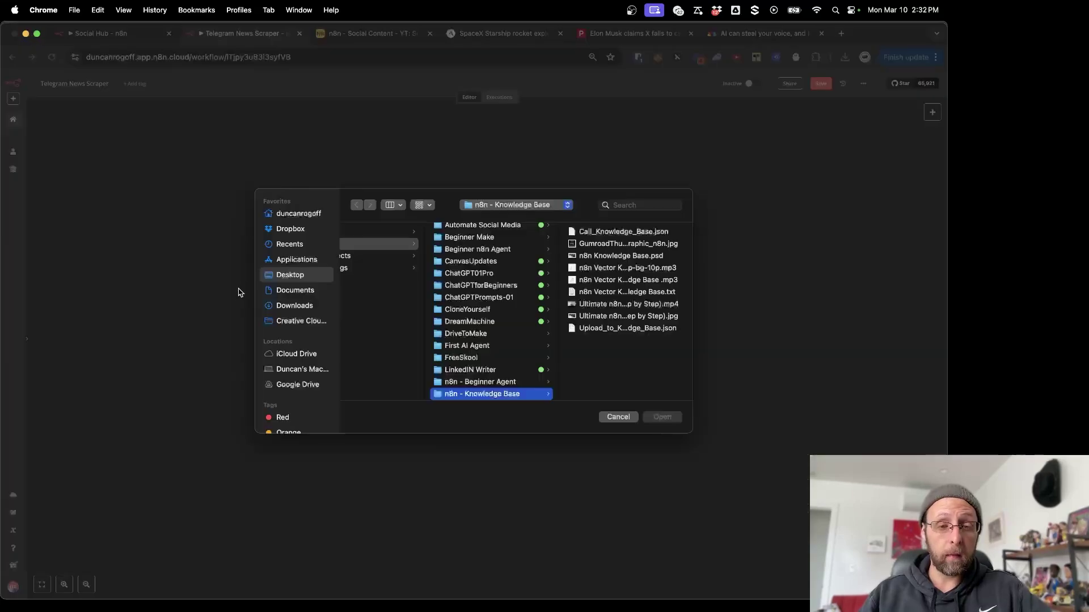
pyautogui.click(290, 306)
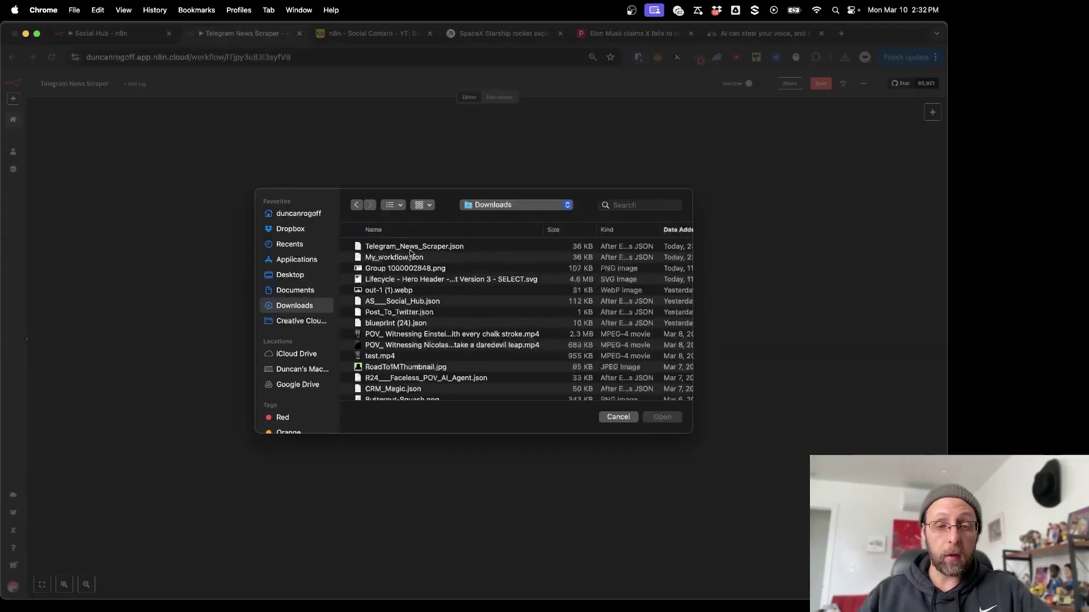
pyautogui.click(406, 248)
pyautogui.click(661, 417)
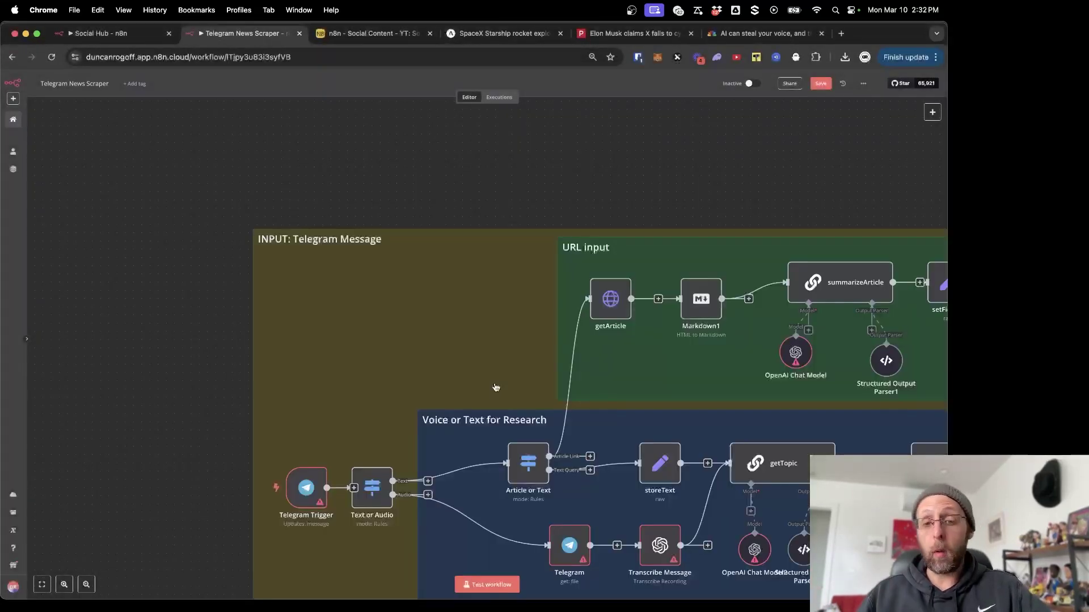
pyautogui.hscroll(-1, 496, 388)
pyautogui.scroll(-1, 496, 388)
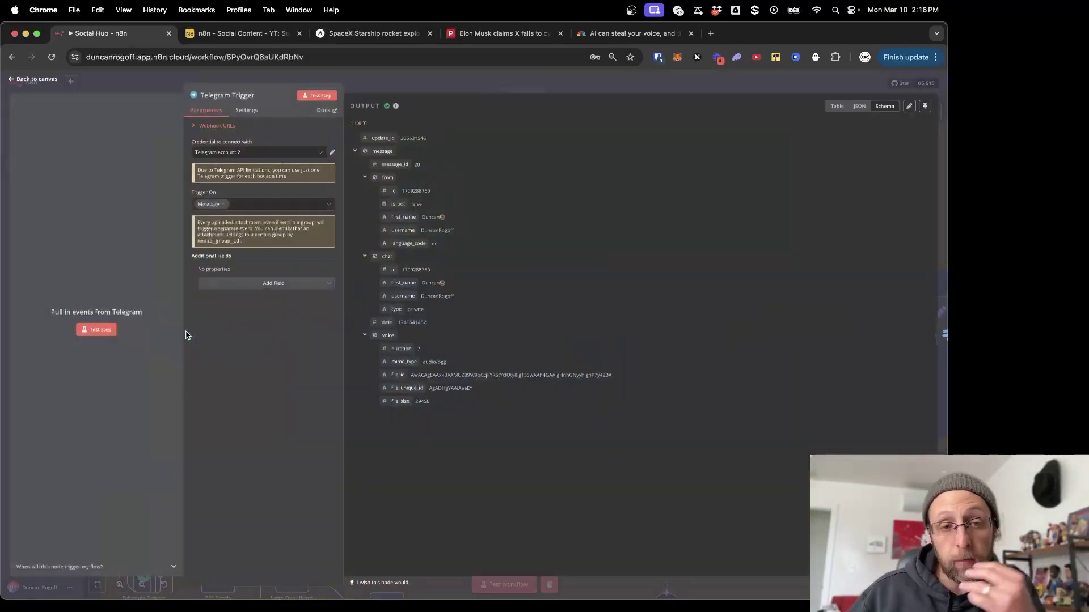
# - In Telegram, search the chats for "bot", open the BotFather chat and bring up its list of slash commands, including /newbot
pyautogui.scroll(-1, 281, 161)
pyautogui.press('super+Tab')
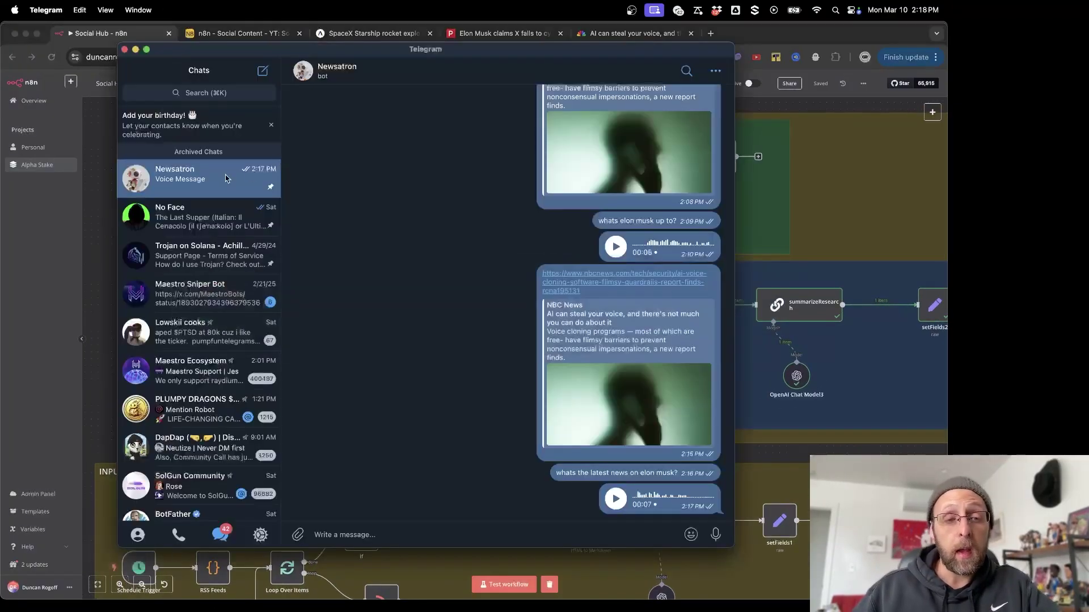
pyautogui.write('bot')
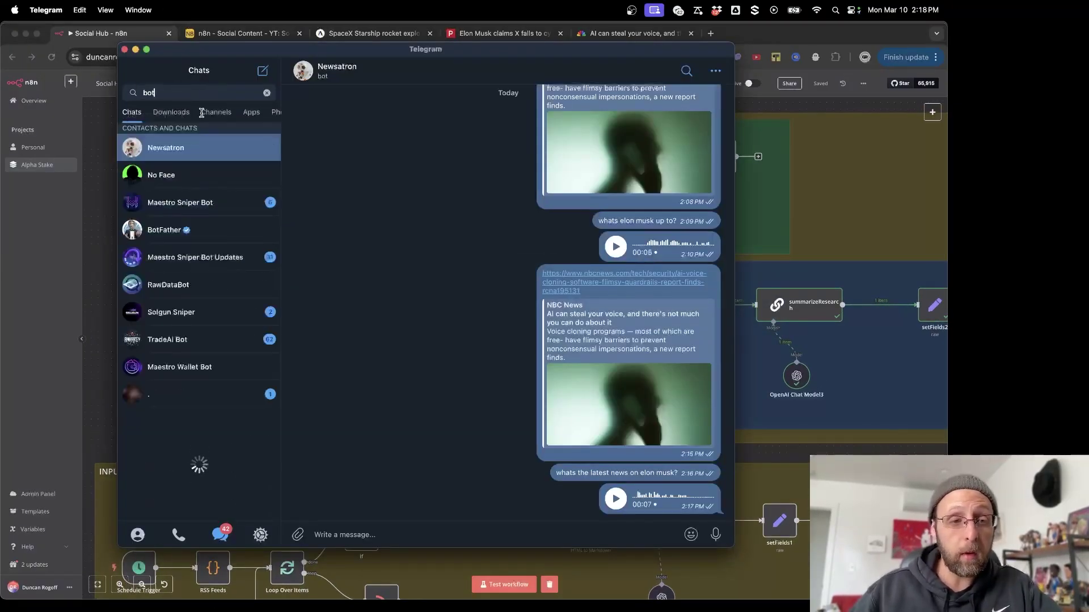
pyautogui.click(168, 230)
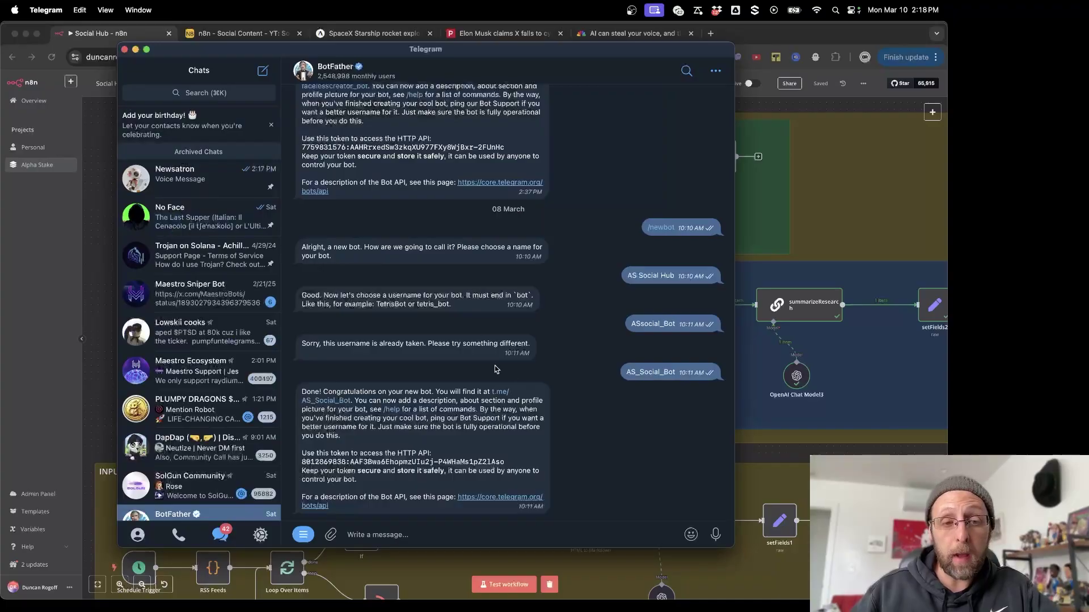
pyautogui.scroll(-2, 515, 379)
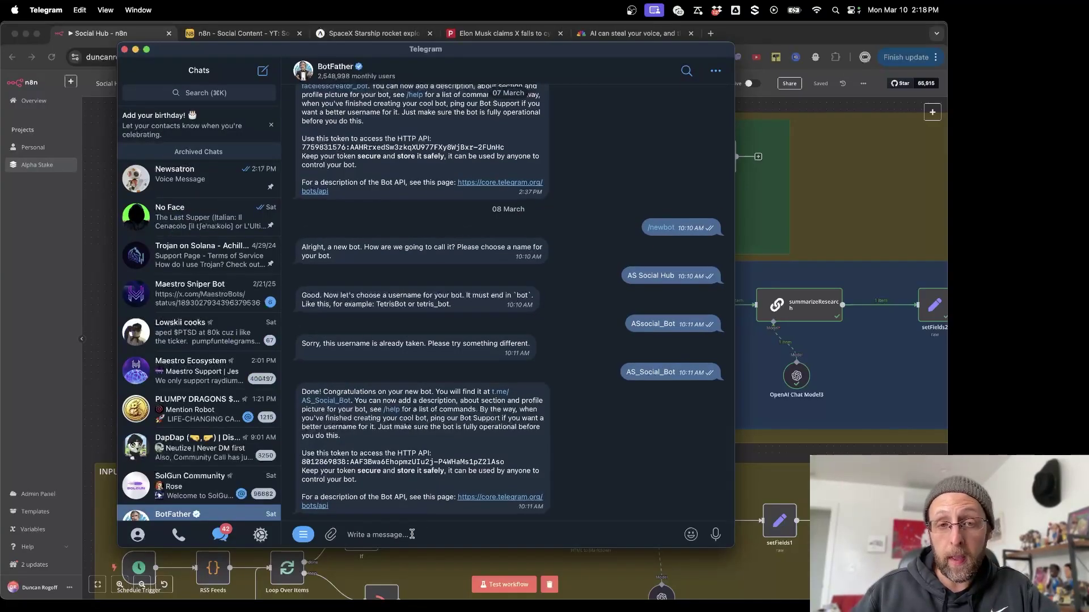
pyautogui.write('/')
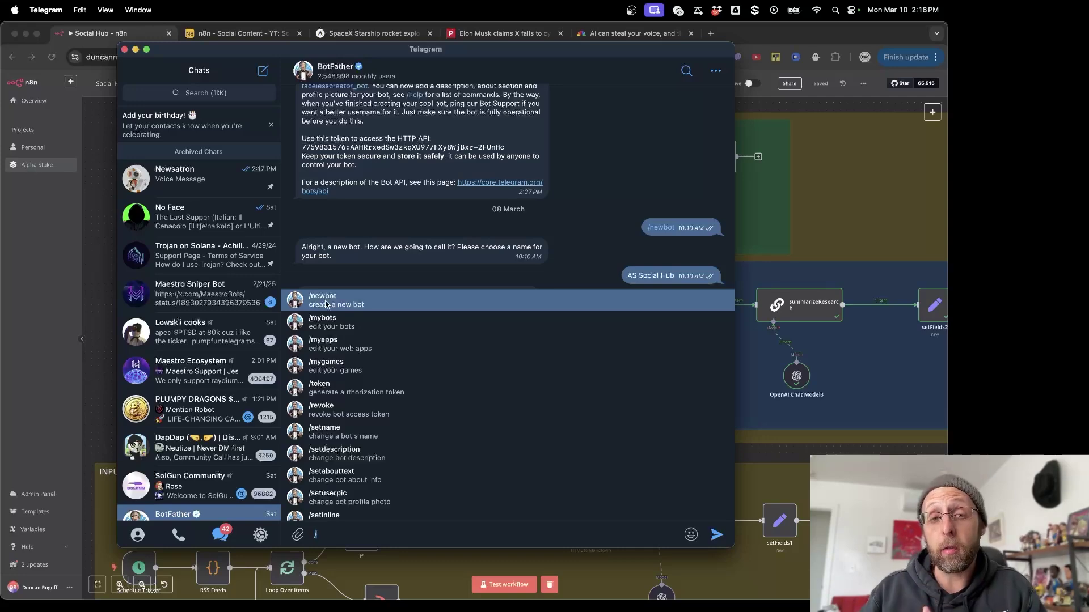
# - Back in the Social Hub workflow, open the Telegram Trigger's credential, review its Access Token field, and close the credential and node
pyautogui.press('super+Tab')
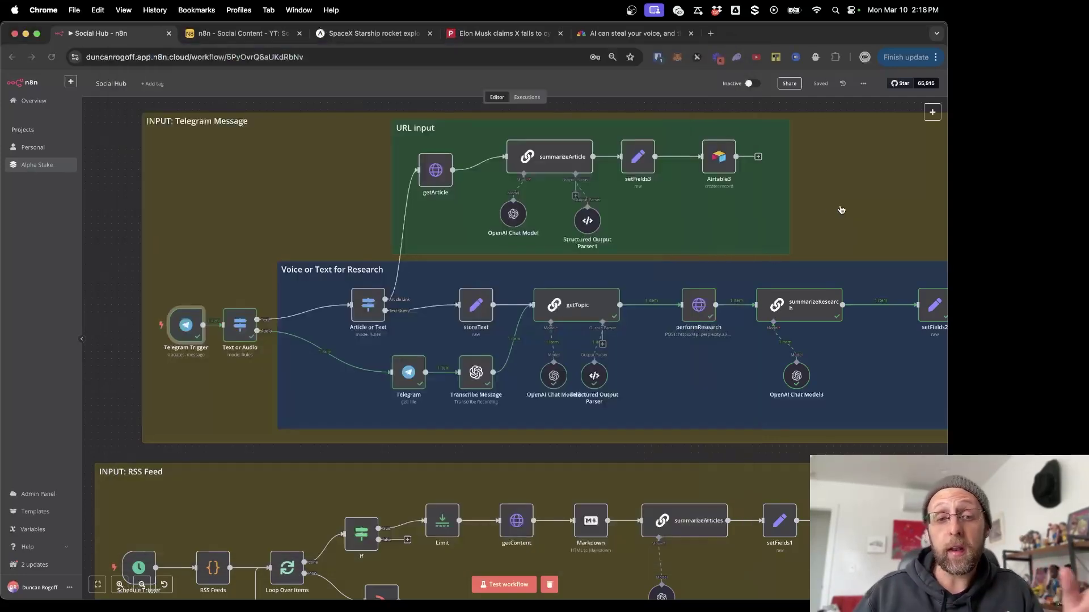
pyautogui.doubleClick(186, 325)
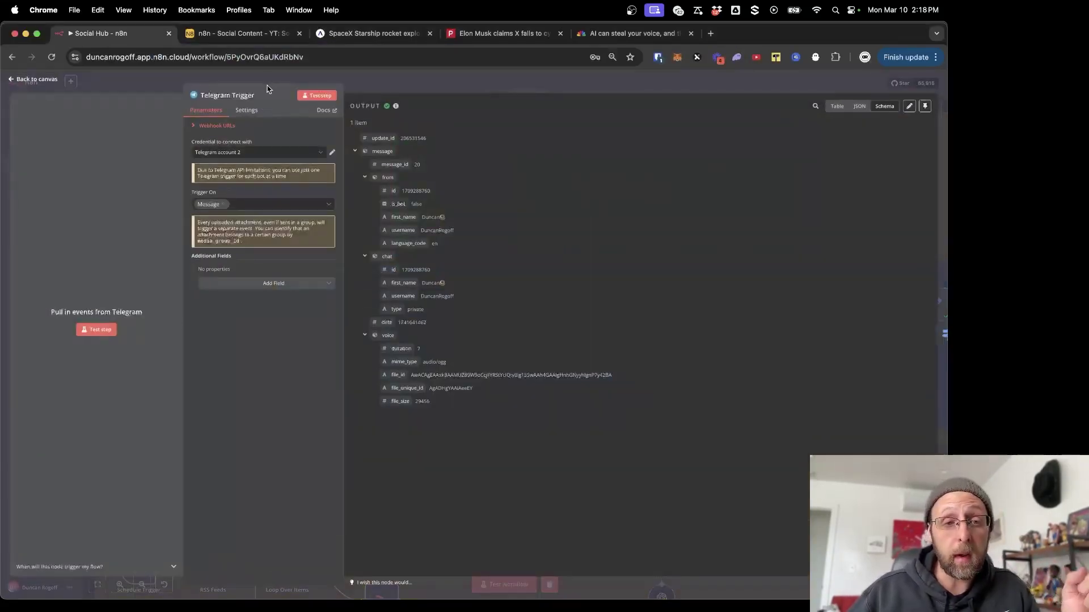
pyautogui.click(332, 154)
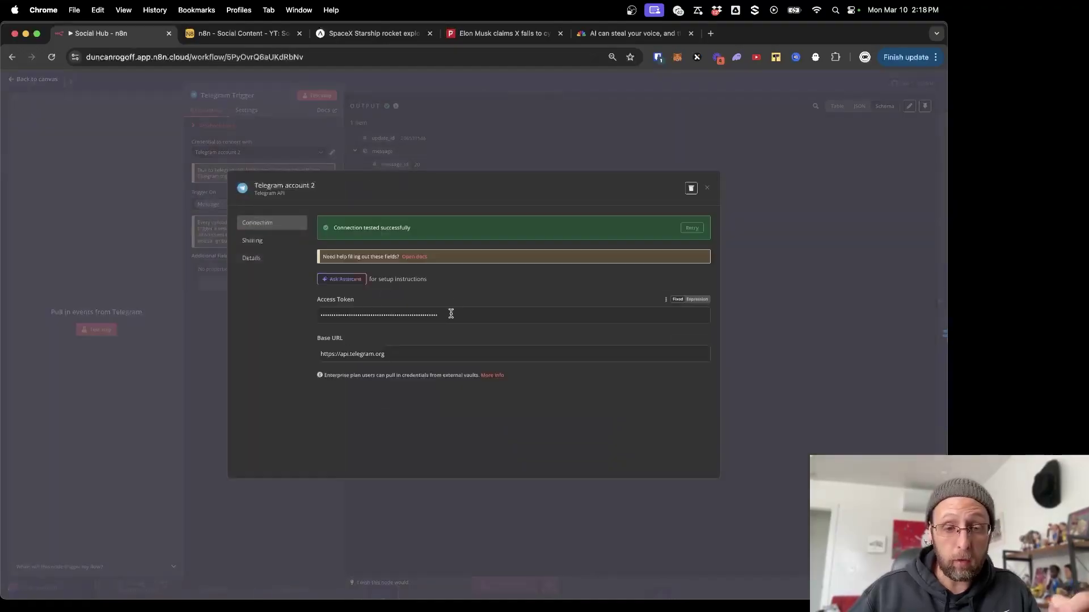
pyautogui.click(399, 81)
pyautogui.click(400, 79)
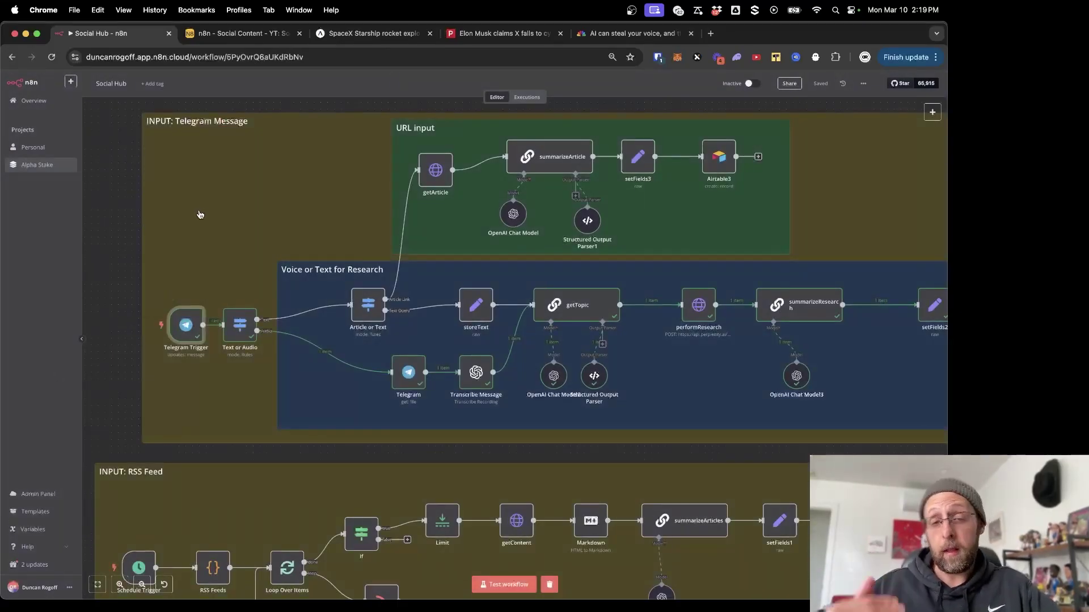
# - Review the Text or Audio node's routing rules for message text and voice file ID, and return to the canvas
pyautogui.scroll(-2, 173, 315)
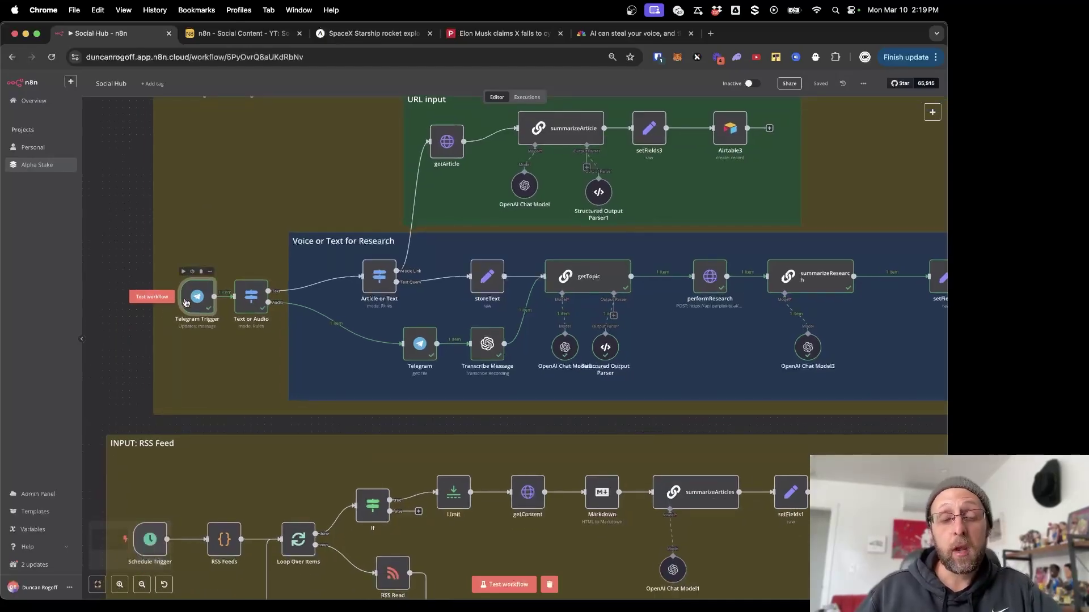
pyautogui.doubleClick(252, 308)
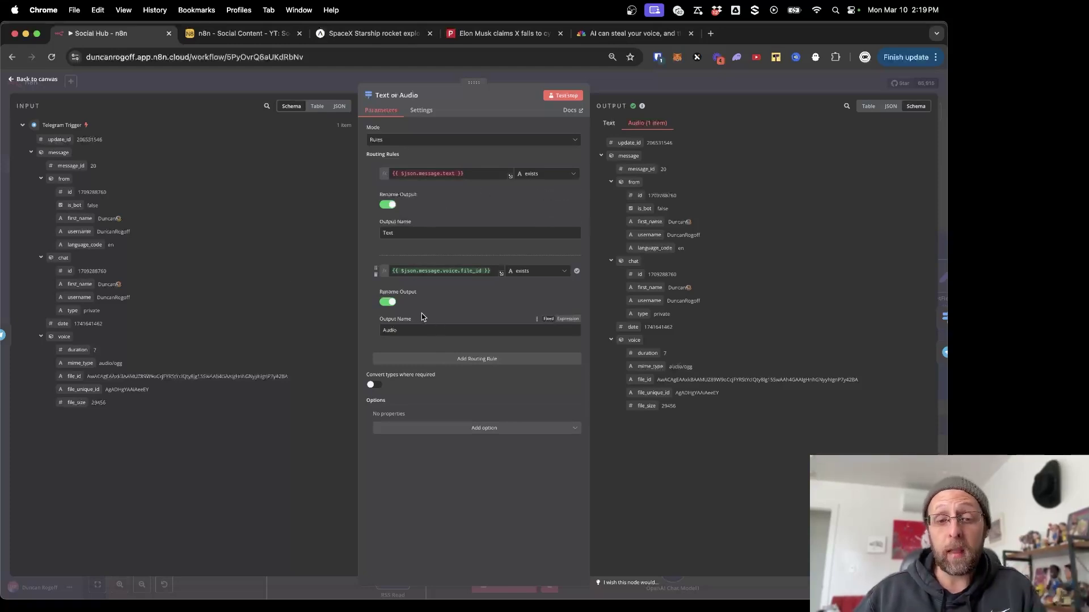
pyautogui.click(310, 80)
pyautogui.hscroll(2, 327, 219)
pyautogui.scroll(1, 327, 219)
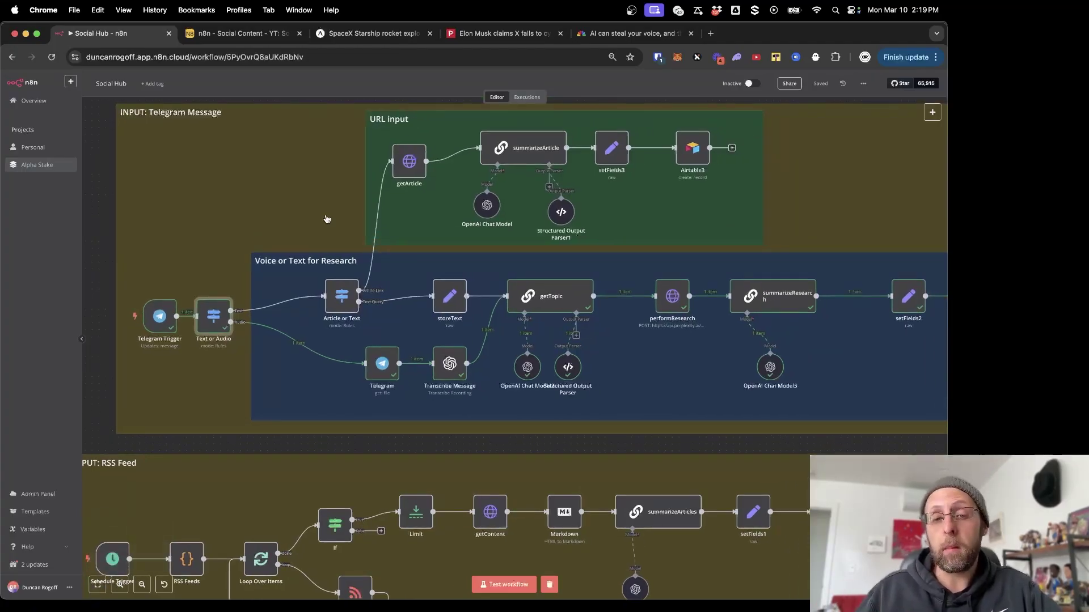
# - Review the Article or Text node's "http" routing rules and the getArticle node's GET request URL expression
pyautogui.doubleClick(341, 305)
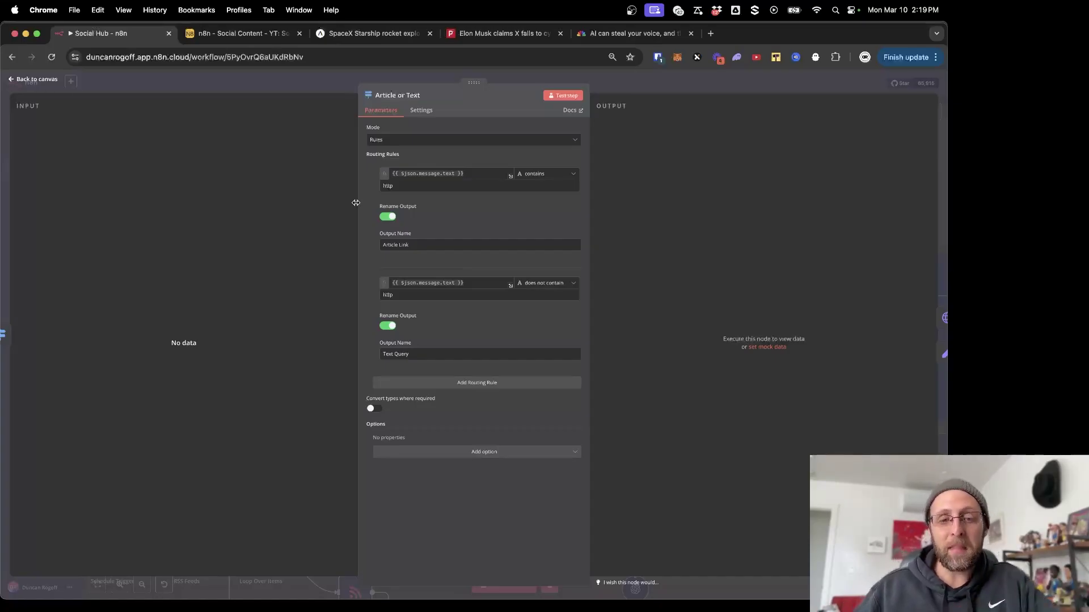
pyautogui.click(287, 80)
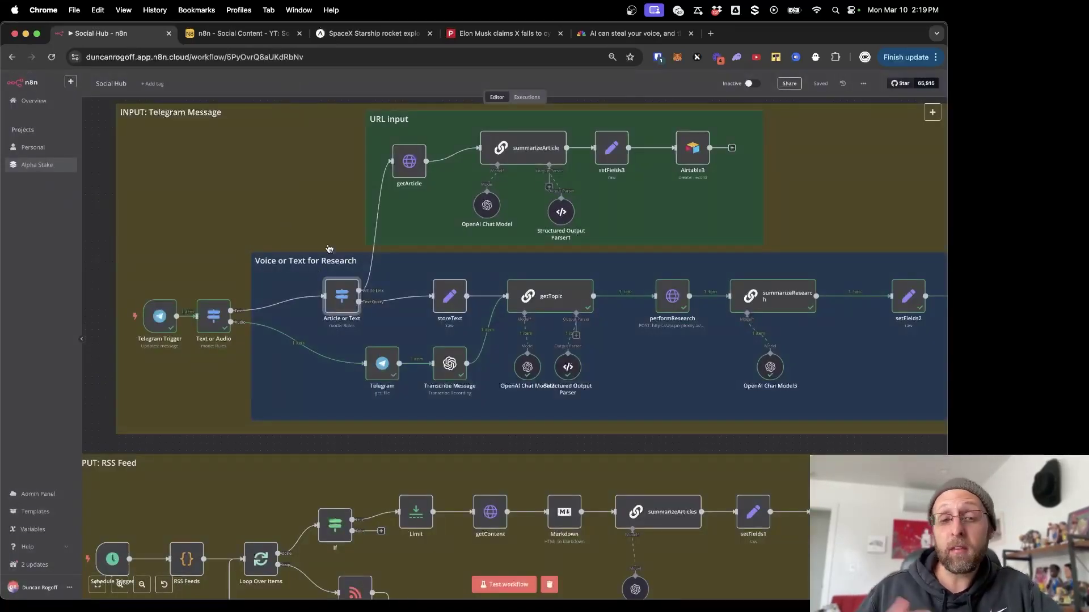
pyautogui.doubleClick(411, 162)
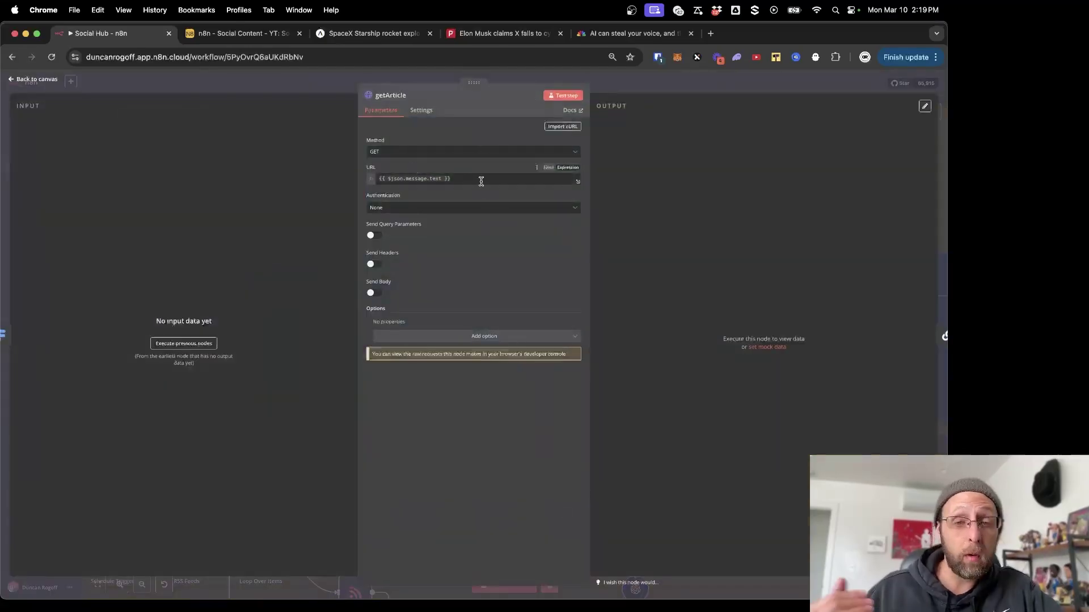
pyautogui.click(315, 77)
pyautogui.click(145, 293)
pyautogui.press('super+Tab')
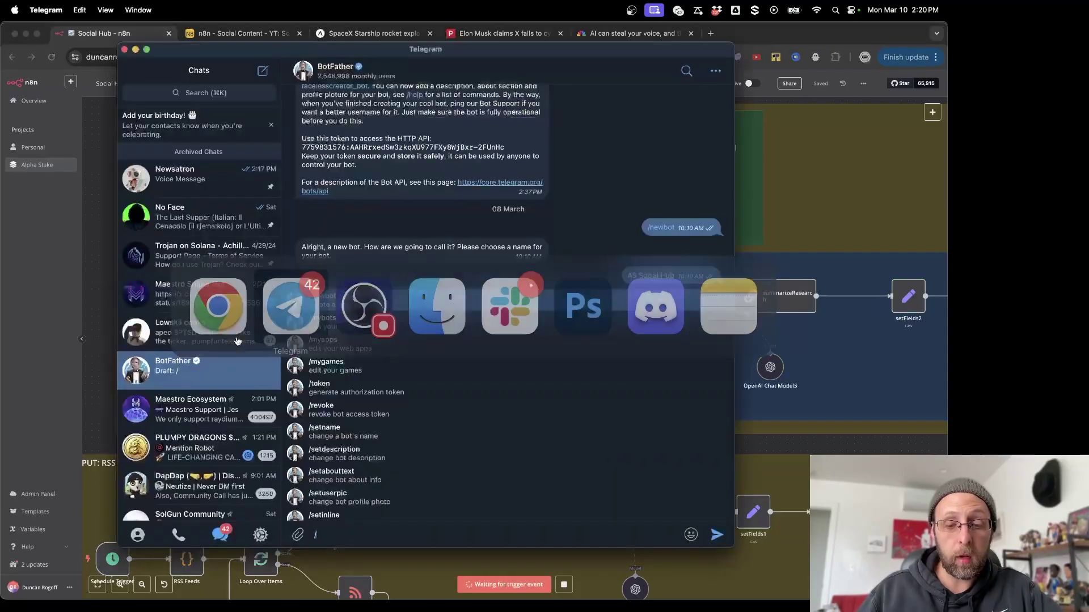
pyautogui.click(218, 184)
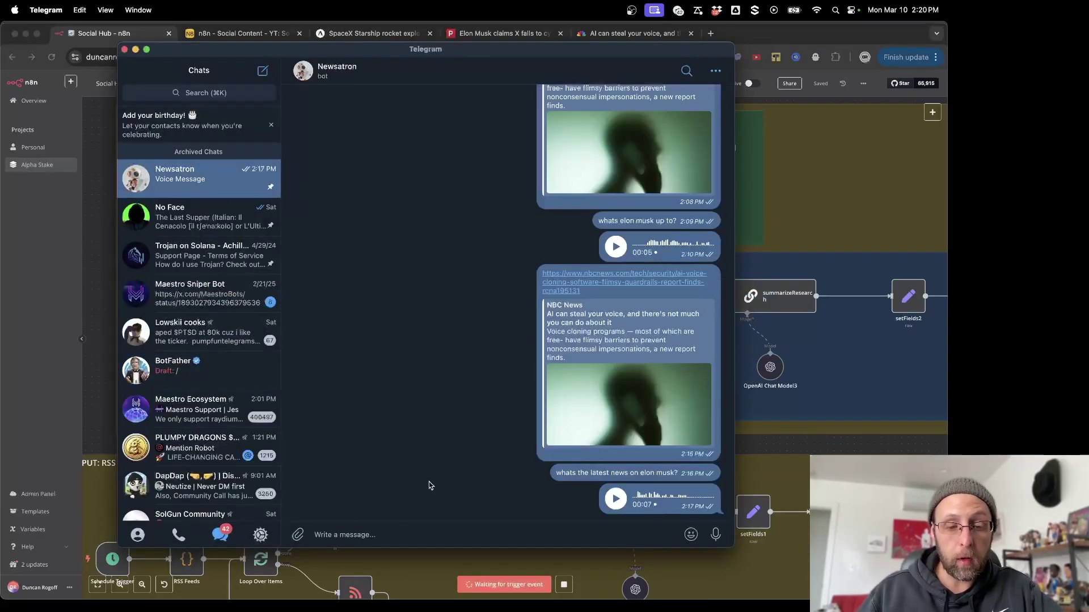
pyautogui.write('https://www.nbcnews.com/tech/security/ai-voice-cloning-software-flimsy-guardrails-report-finds-rcna195131')
pyautogui.press('Return')
# - Return to the Social Hub workflow and inspect the article URL in the Telegram Trigger's message text output
pyautogui.click(787, 37)
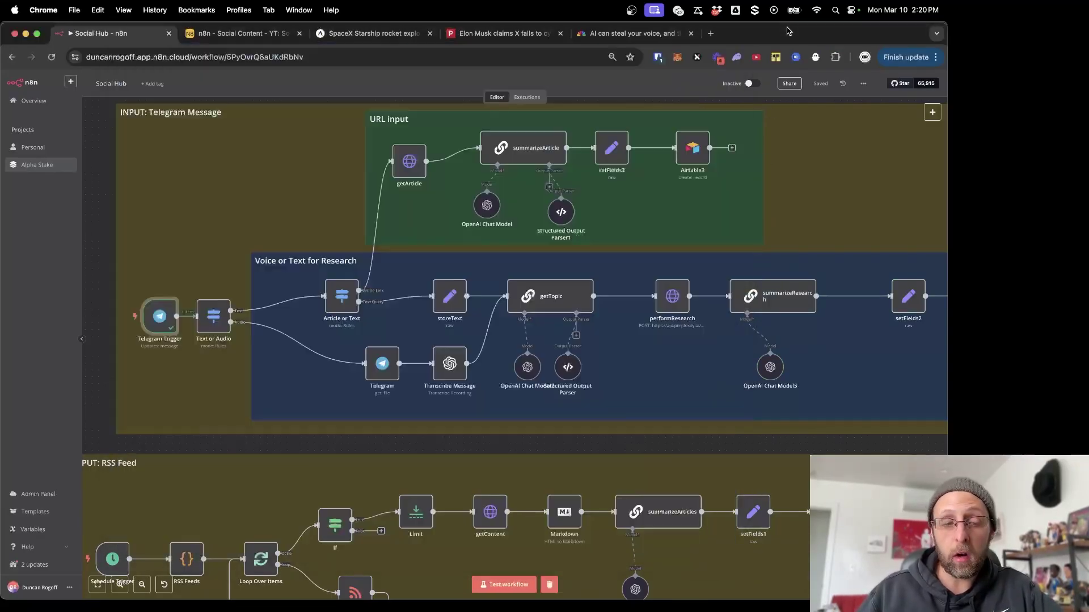
pyautogui.doubleClick(163, 318)
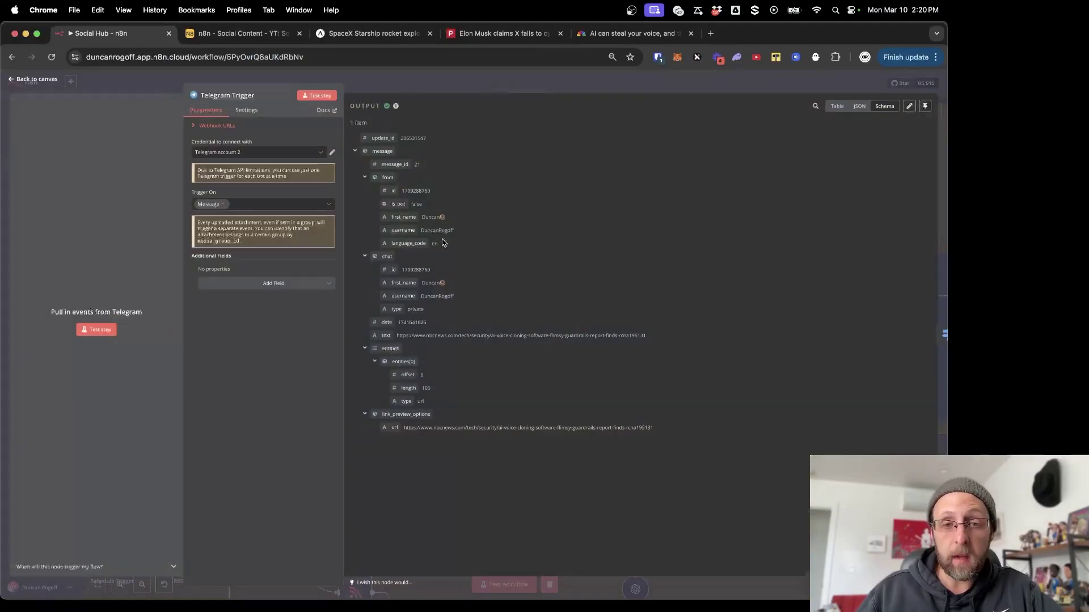
pyautogui.doubleClick(407, 336)
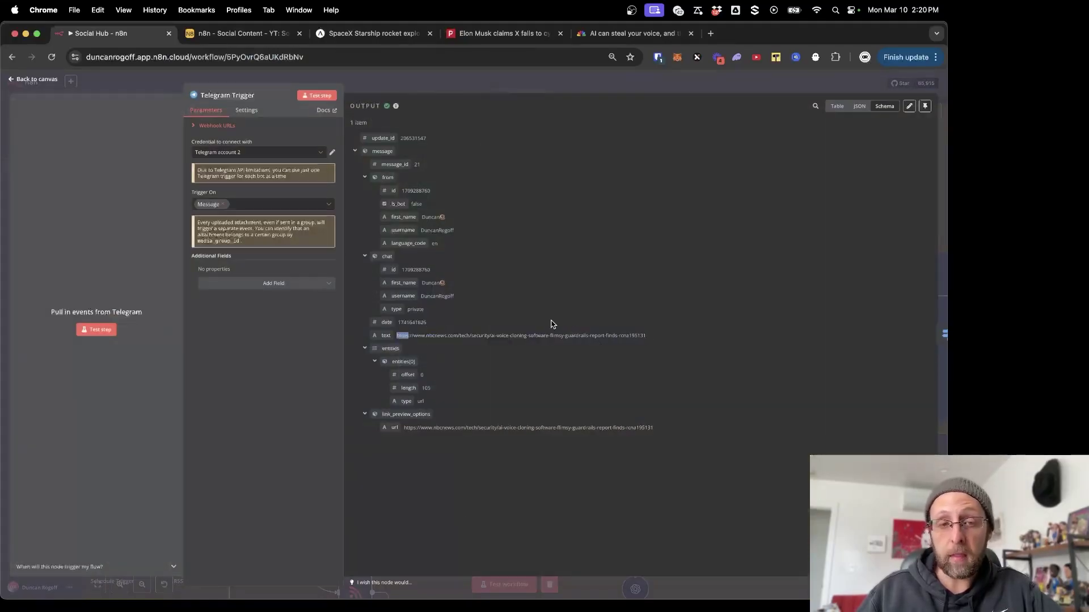
pyautogui.click(292, 73)
# - Test the Text or Audio node on the received link and check its Text and Audio output branches
pyautogui.click(213, 328)
pyautogui.doubleClick(213, 329)
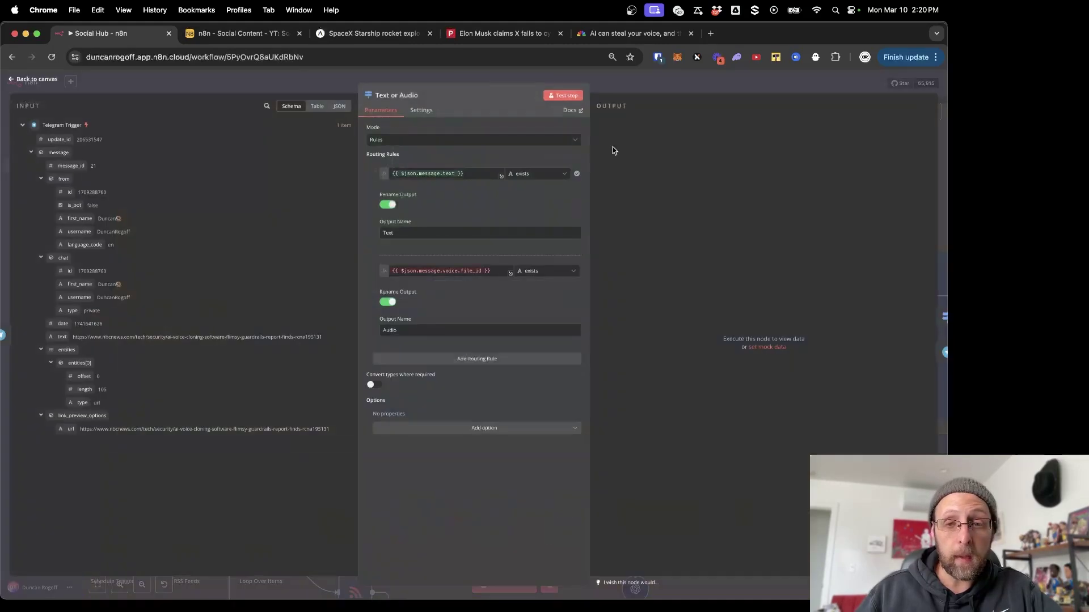
pyautogui.click(569, 97)
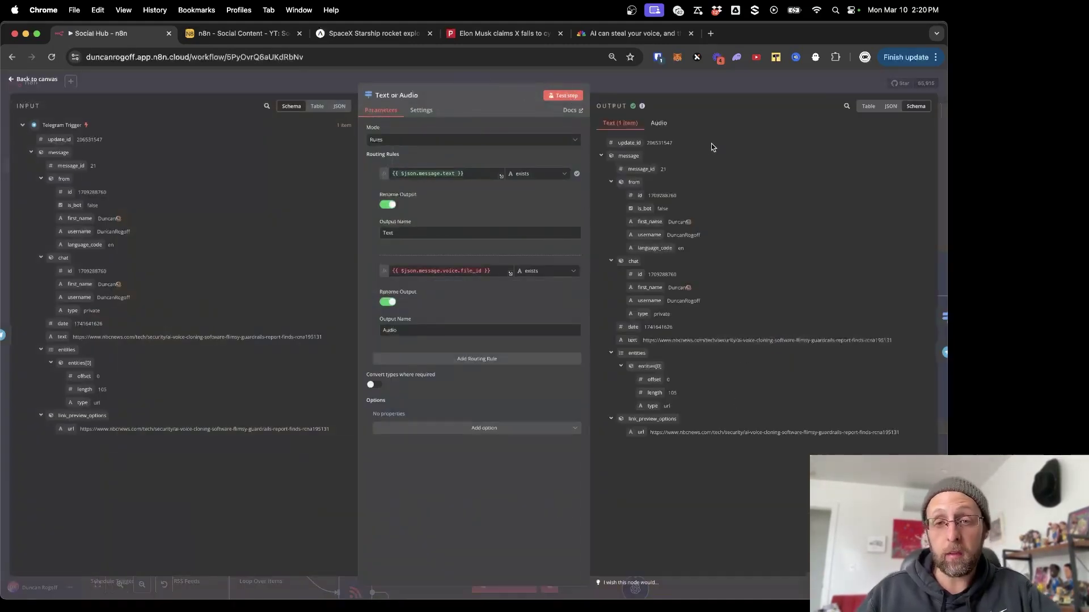
pyautogui.click(658, 123)
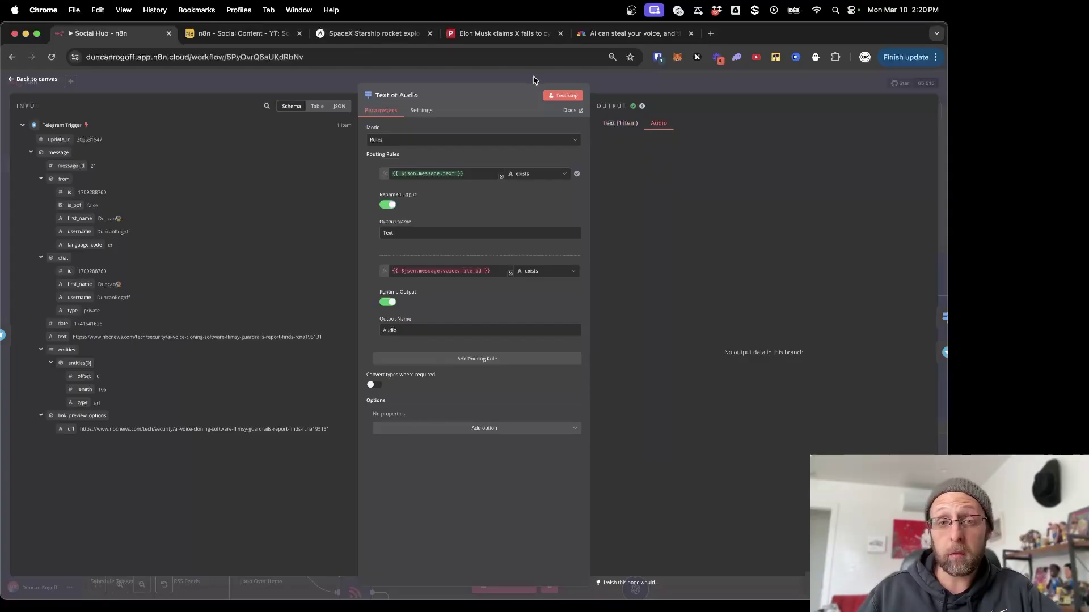
pyautogui.press('Escape')
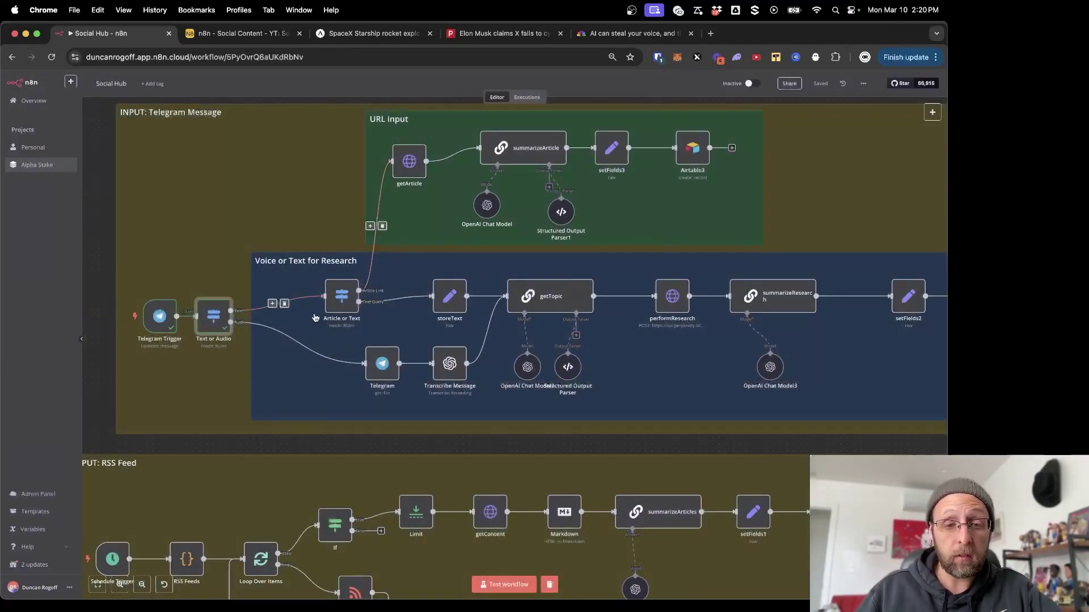
# - Test the Article or Text node and compare its Article Link and Text Query output branches
pyautogui.doubleClick(342, 296)
pyautogui.click(576, 97)
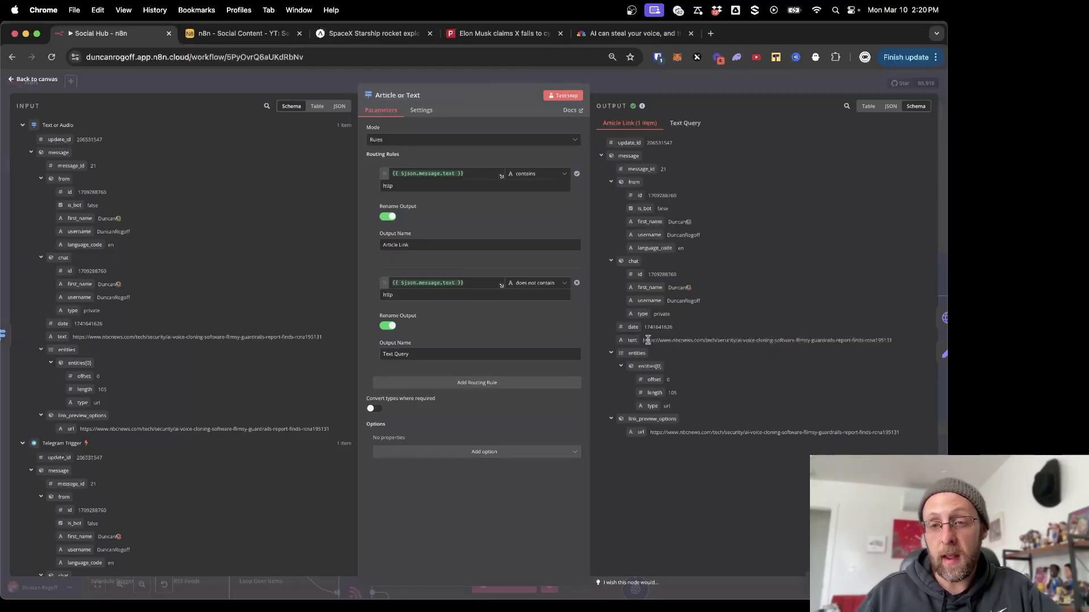
pyautogui.click(685, 125)
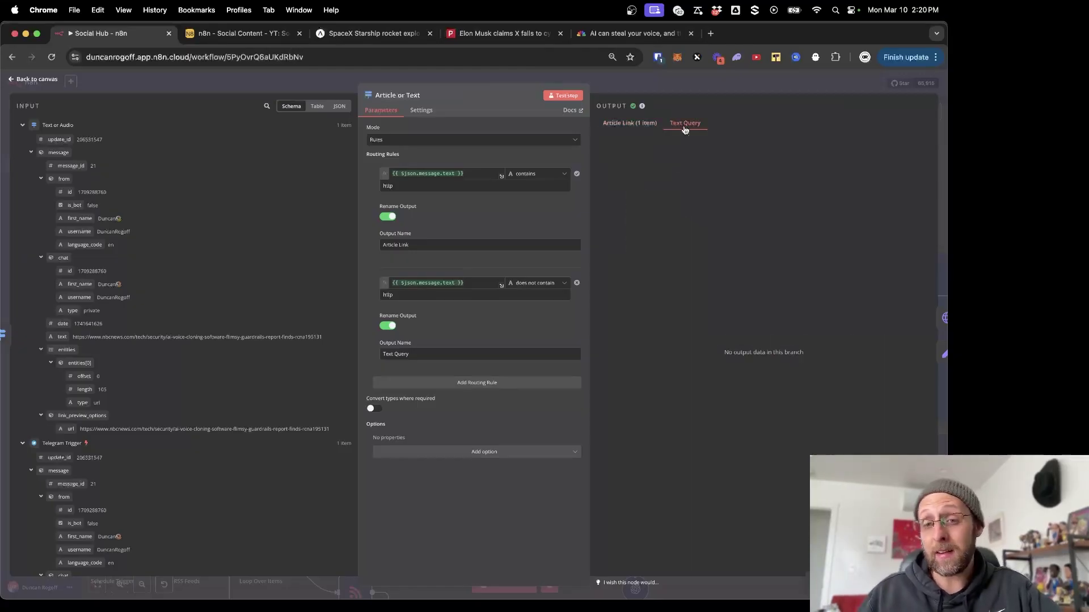
pyautogui.click(629, 125)
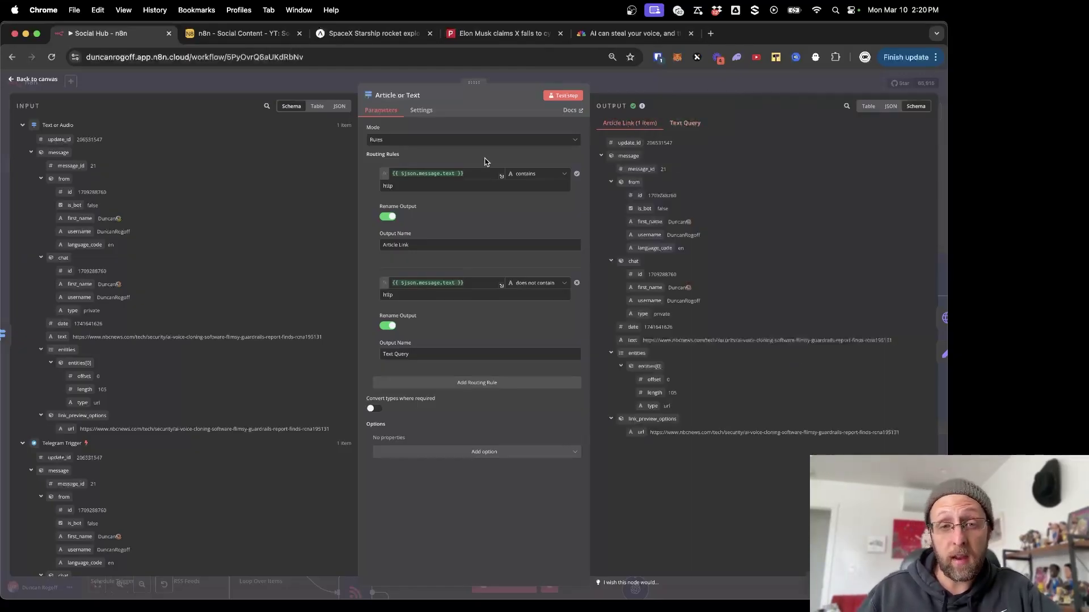
pyautogui.click(411, 76)
# - Test the getArticle node to fetch the linked NBC News page and inspect the HTML in its output data
pyautogui.doubleClick(409, 166)
pyautogui.click(559, 96)
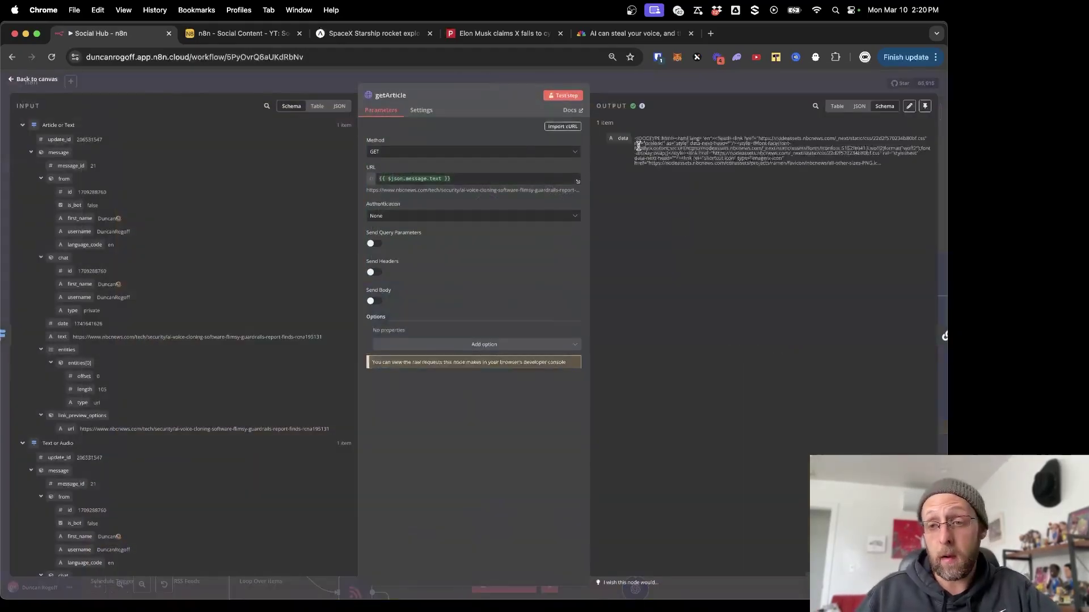
pyautogui.moveTo(621, 138); pyautogui.dragTo(639, 144)
pyautogui.click(737, 191)
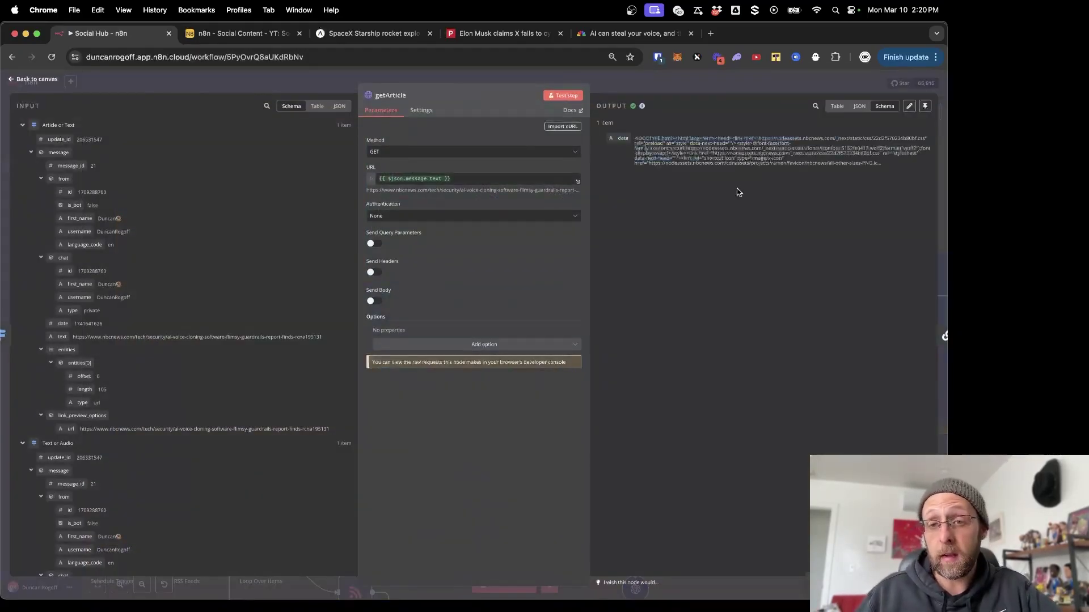
# - Show the getArticle output as JSON and read through the page's raw HTML in the data field
pyautogui.click(863, 110)
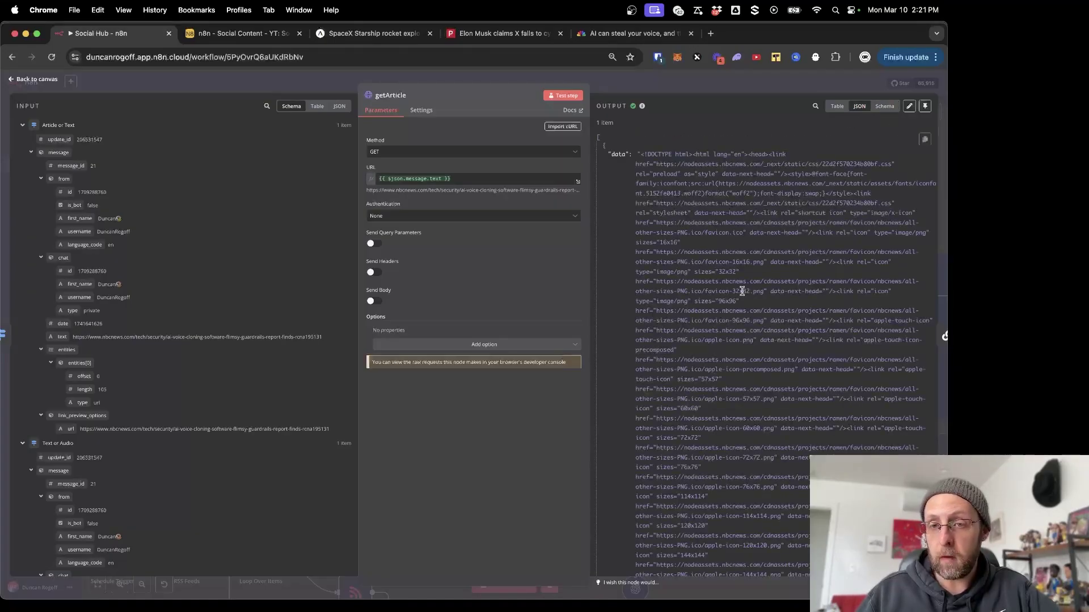
pyautogui.scroll(-5, 748, 278)
pyautogui.scroll(-10, 742, 291)
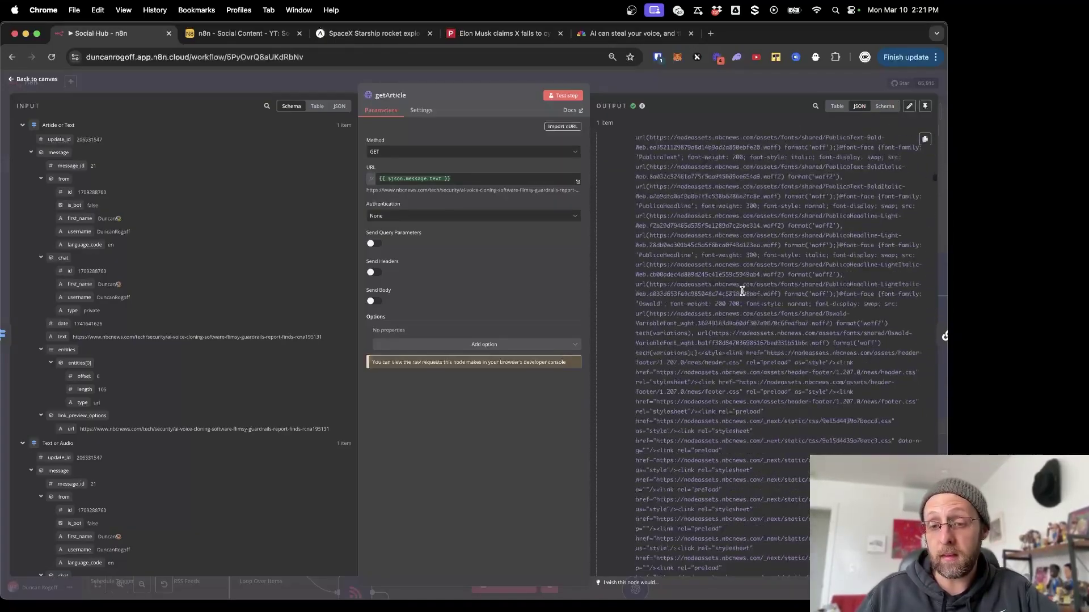
pyautogui.scroll(-15, 742, 291)
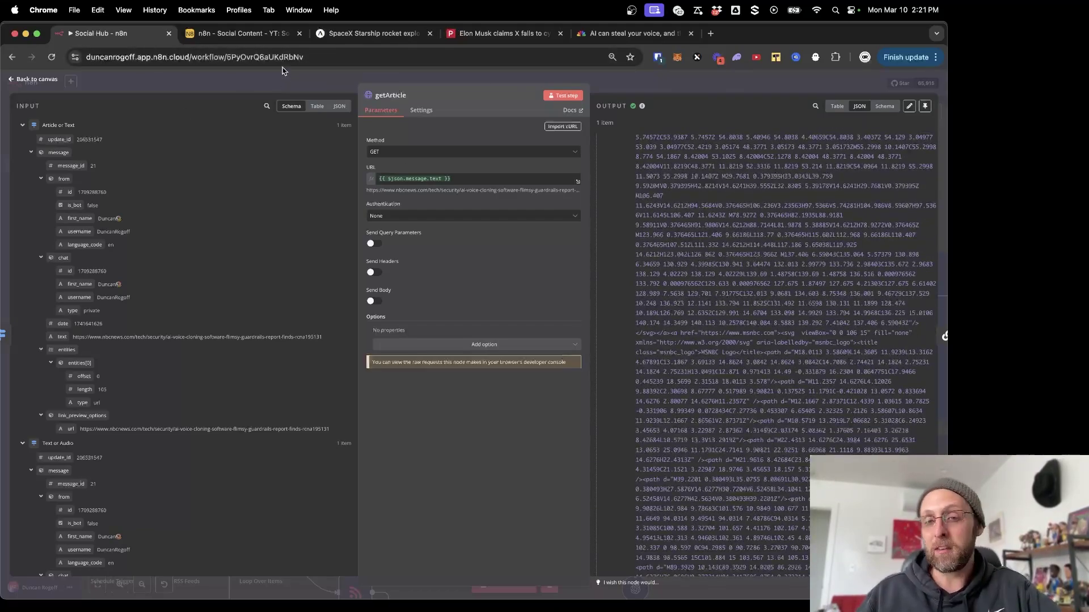
# - Look through the original NBC News voice-cloning article for comparison and return to the Social Hub canvas
pyautogui.click(669, 25)
pyautogui.scroll(-10, 617, 325)
pyautogui.scroll(-10, 617, 324)
pyautogui.scroll(-20, 503, 364)
pyautogui.scroll(15, 469, 323)
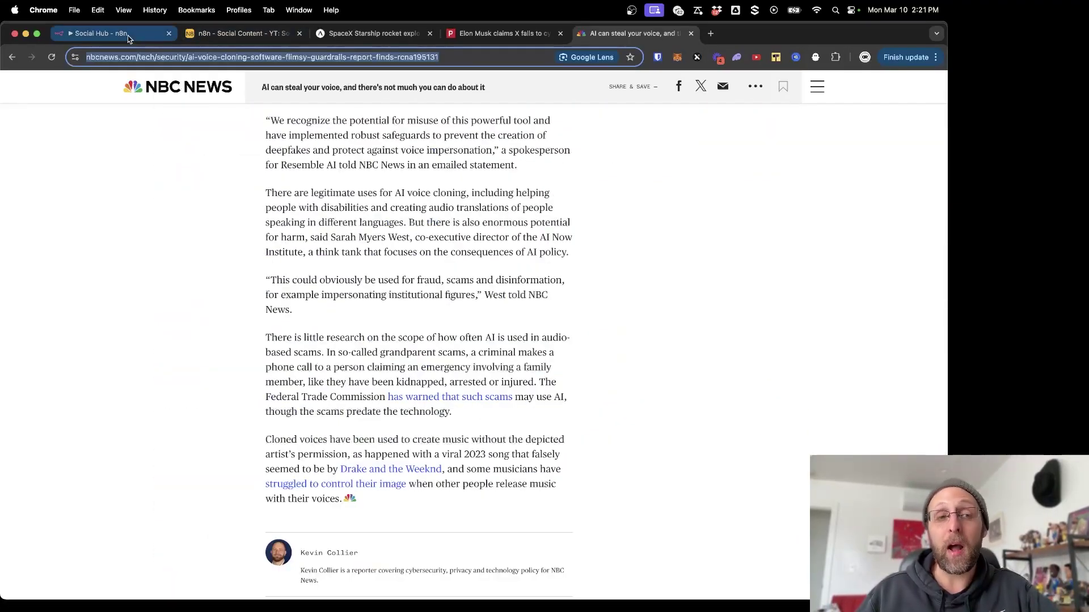
pyautogui.click(128, 35)
pyautogui.click(313, 77)
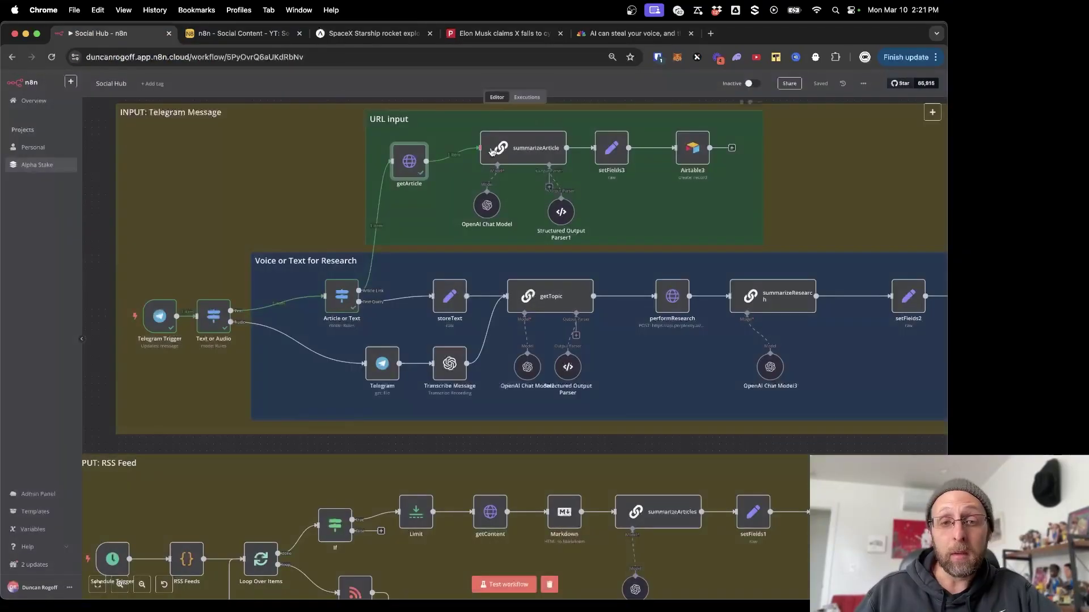
# - Open summarizeArticle's system message and remove the extra space before "main body text"
pyautogui.doubleClick(523, 154)
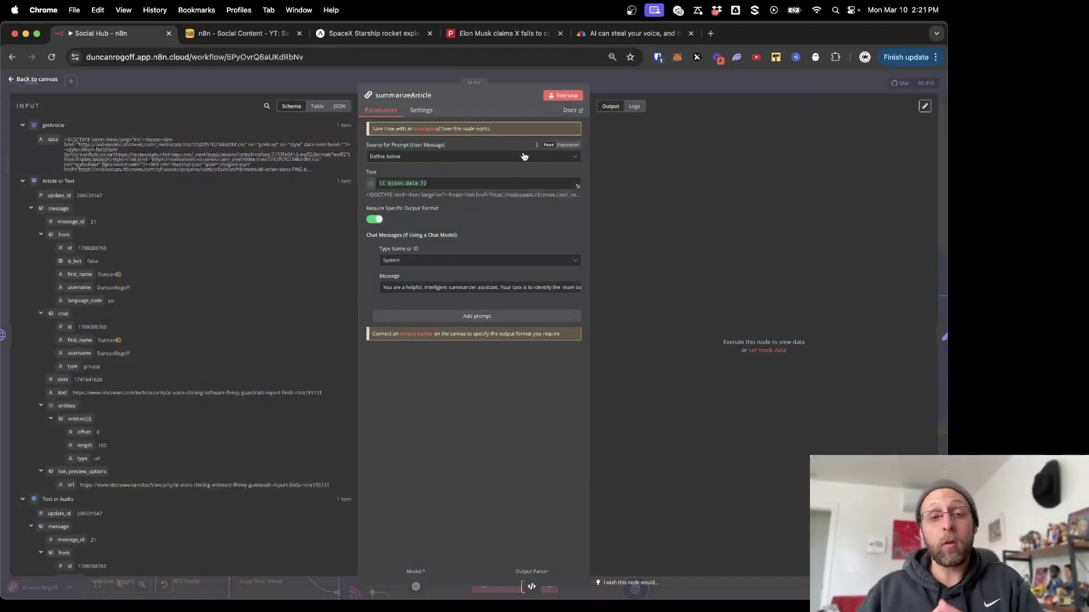
pyautogui.click(580, 289)
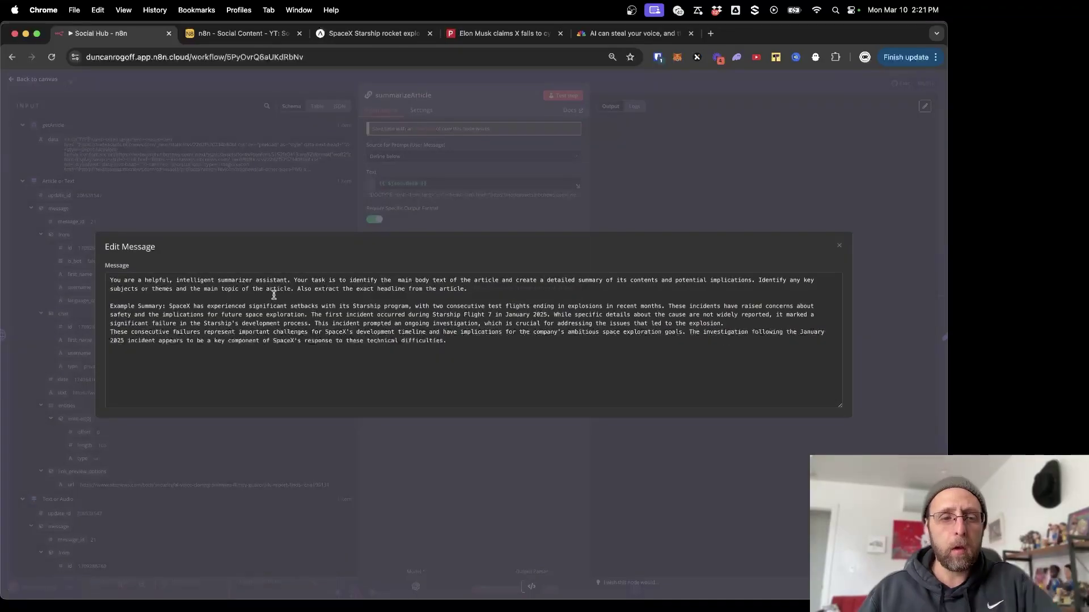
pyautogui.moveTo(110, 280); pyautogui.dragTo(363, 297)
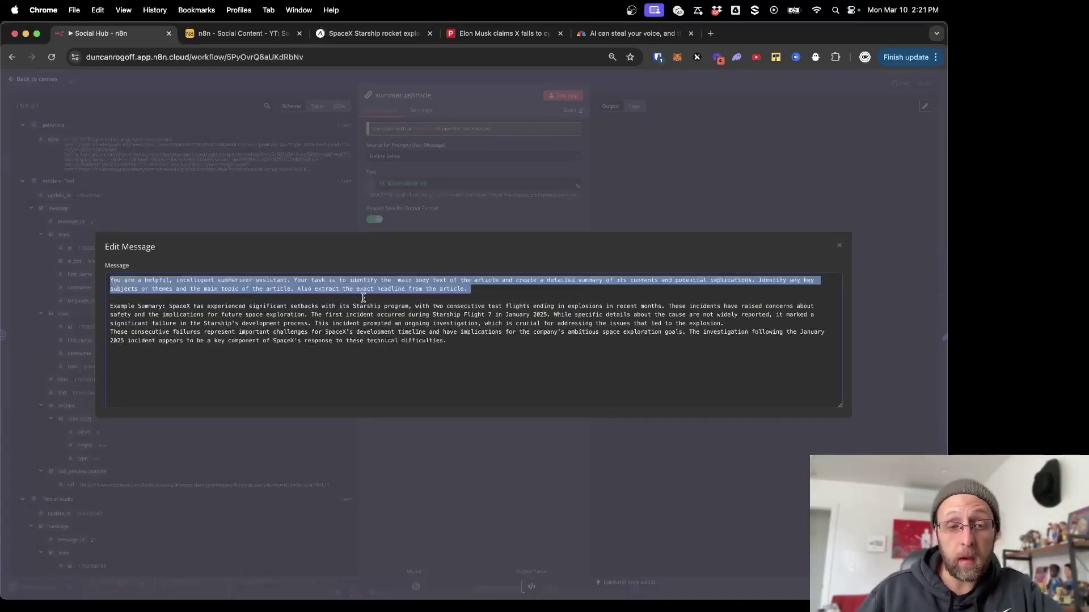
pyautogui.click(431, 288)
pyautogui.press('BackSpace')
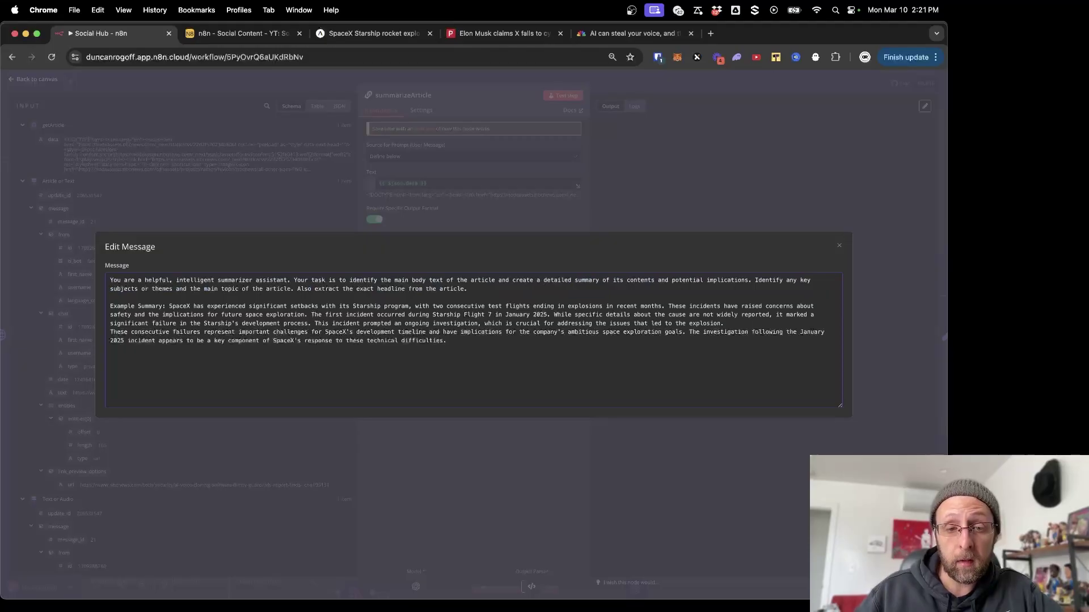
# - Review the summary, theme and headline instructions and the example summary in the system message, and close the message editor
pyautogui.moveTo(448, 281); pyautogui.dragTo(793, 290)
pyautogui.click(534, 294)
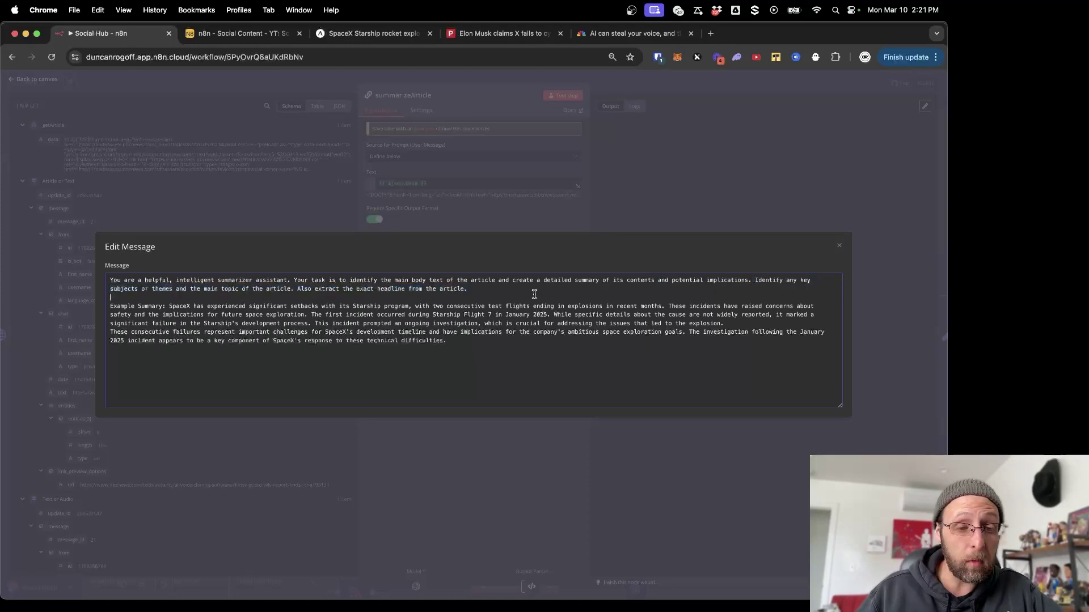
pyautogui.moveTo(295, 289); pyautogui.dragTo(473, 288)
pyautogui.click(521, 292)
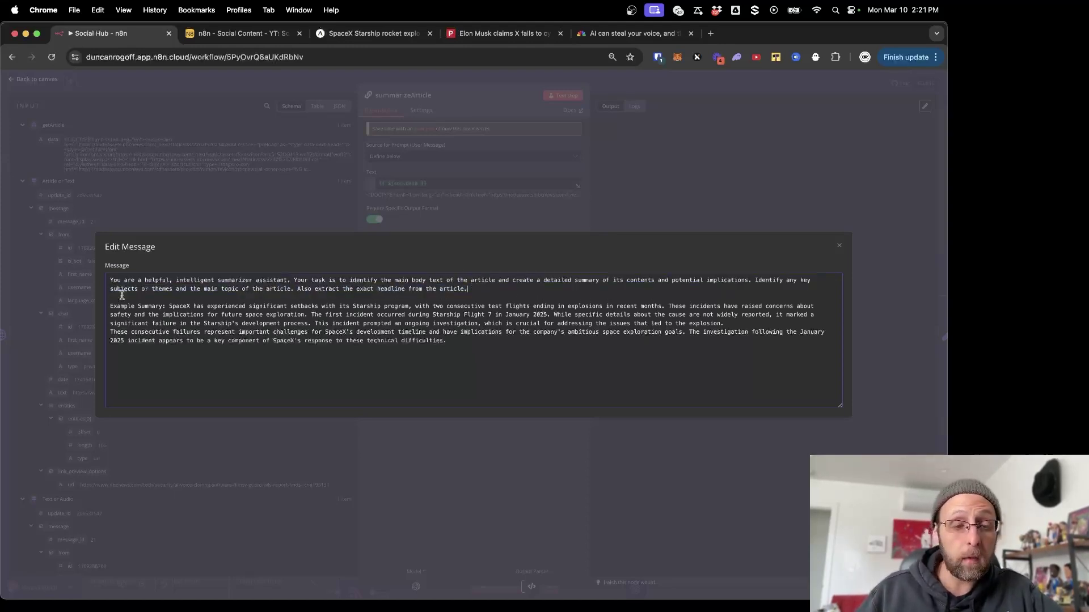
pyautogui.moveTo(117, 307); pyautogui.dragTo(349, 349)
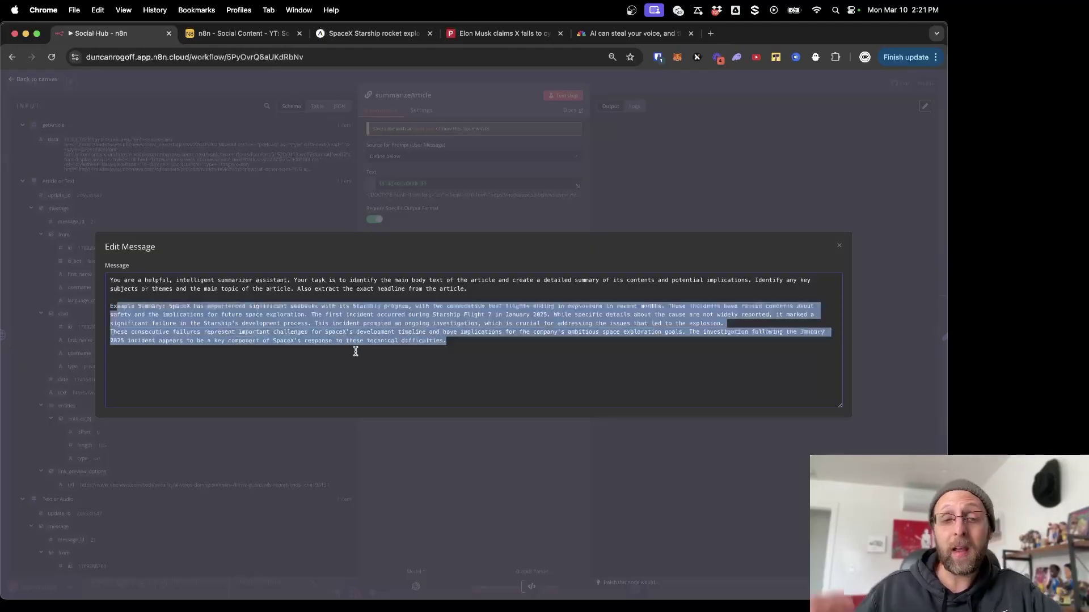
pyautogui.click(311, 79)
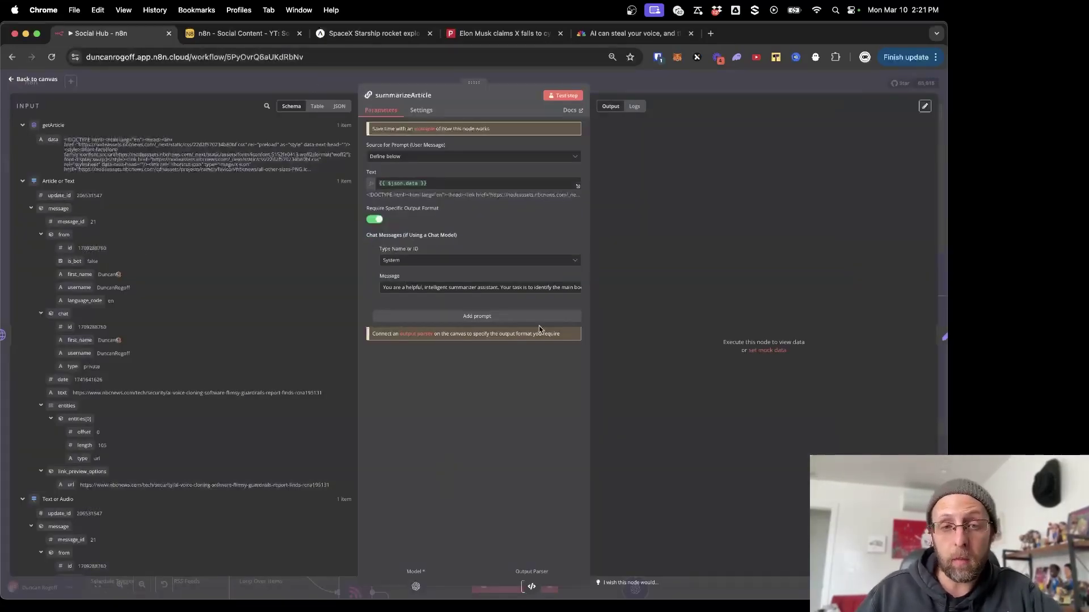
# - Check getArticle's data as the summarizeArticle input and test the summarizeArticle node on it
pyautogui.moveTo(53, 139)
pyautogui.mouseDown()
pyautogui.moveTo(442, 187)
pyautogui.moveTo(46, 110)
pyautogui.moveTo(51, 142)
pyautogui.mouseUp()
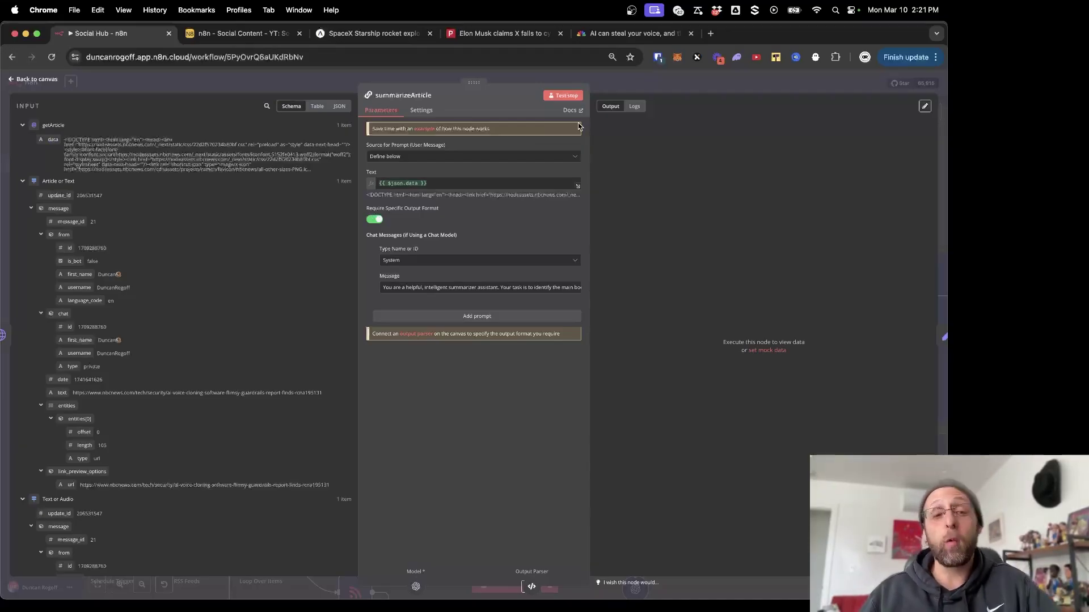
pyautogui.click(312, 78)
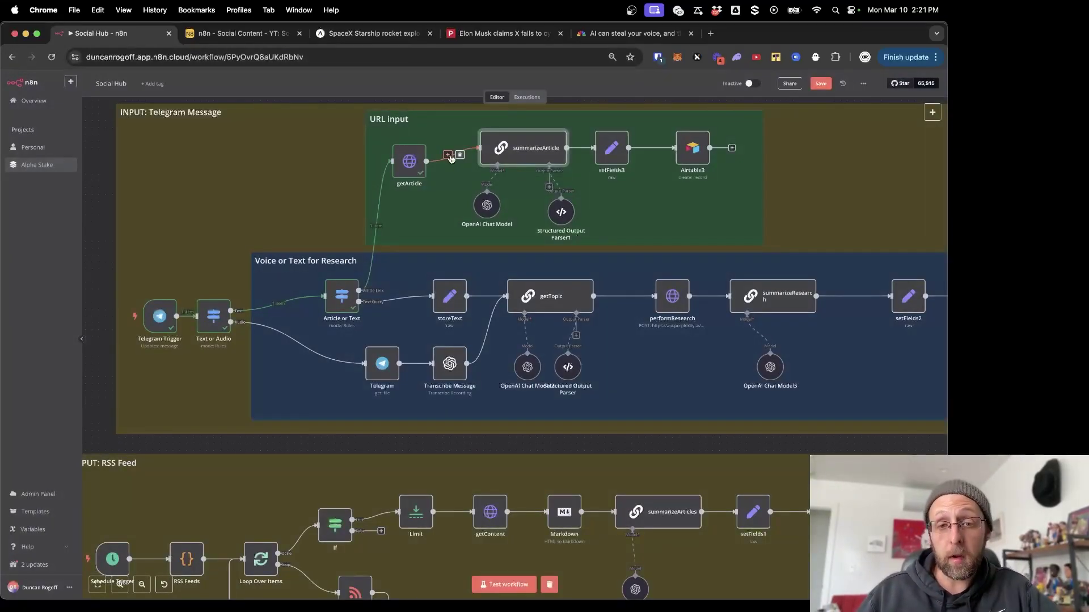
pyautogui.moveTo(412, 173)
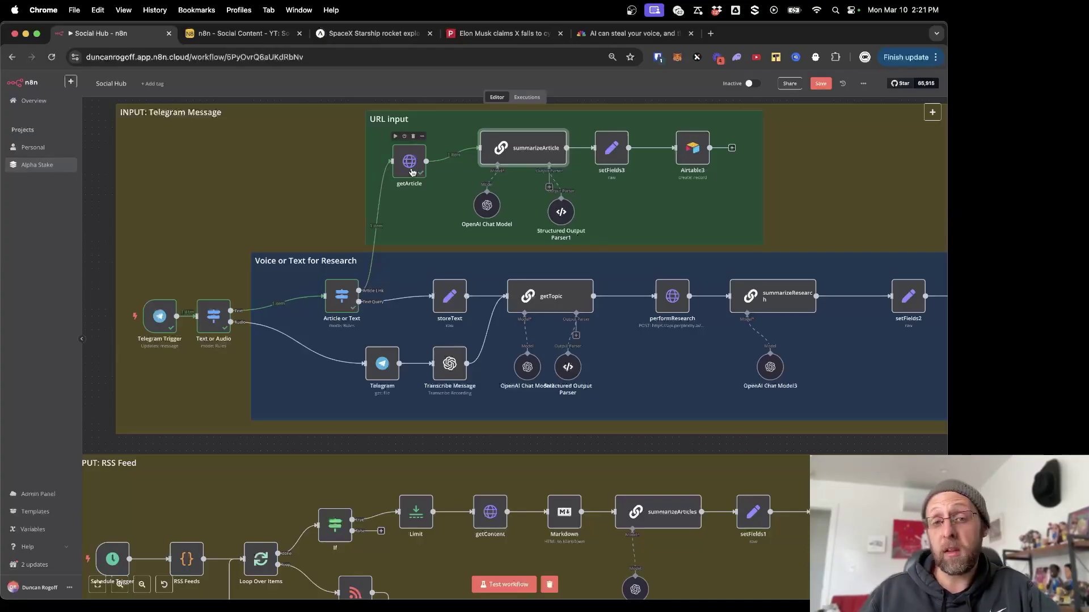
pyautogui.doubleClick(532, 149)
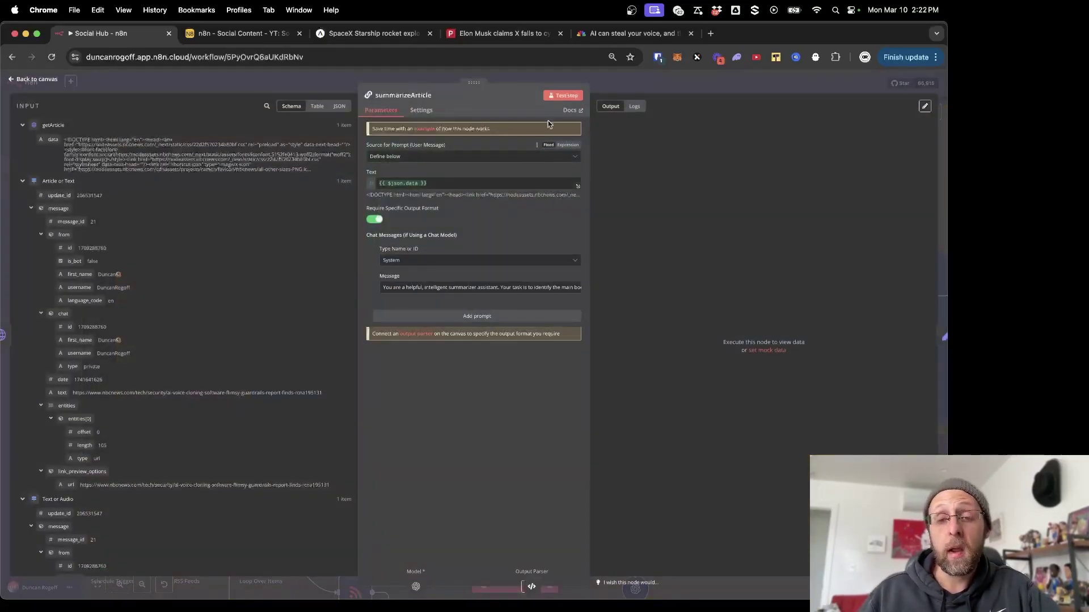
pyautogui.click(568, 100)
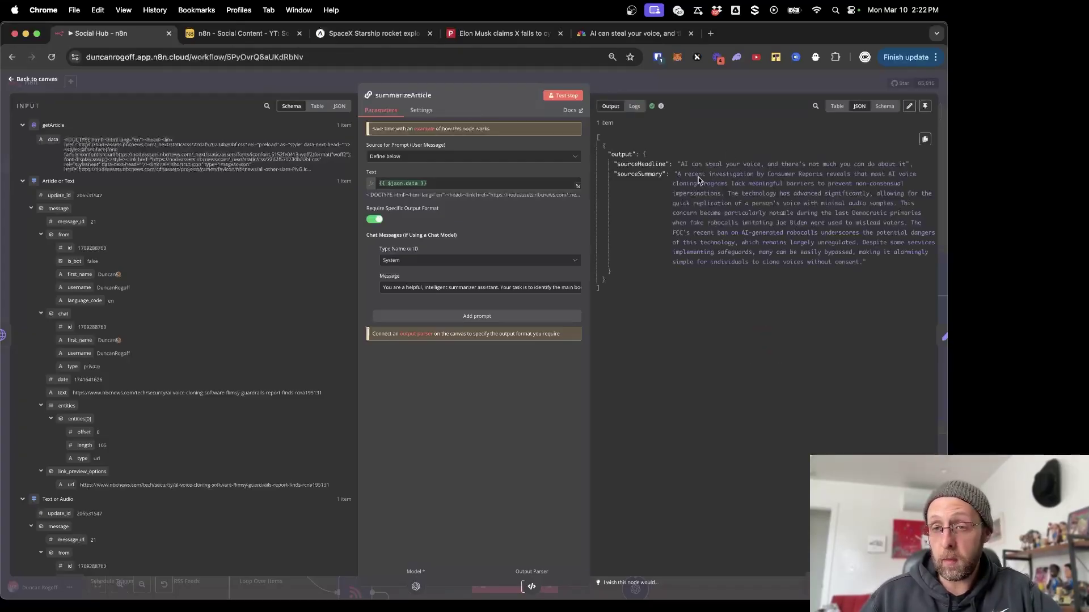
# - Read the sourceHeadline and sourceSummary values in summarizeArticle's output and return to the canvas
pyautogui.moveTo(680, 165); pyautogui.dragTo(905, 164)
pyautogui.click(807, 210)
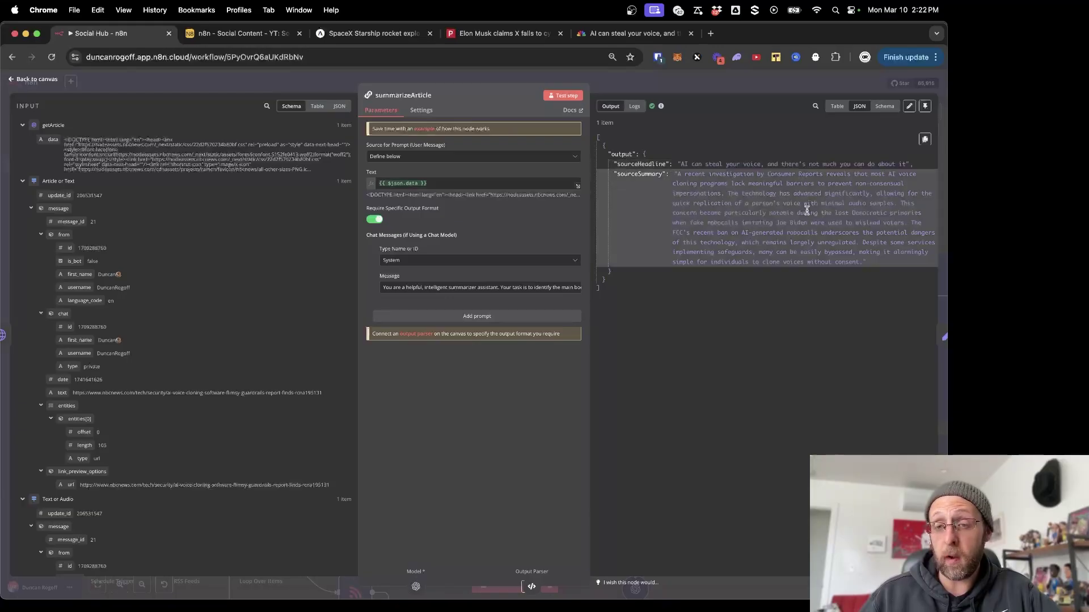
pyautogui.moveTo(678, 174); pyautogui.dragTo(900, 253)
pyautogui.click(820, 331)
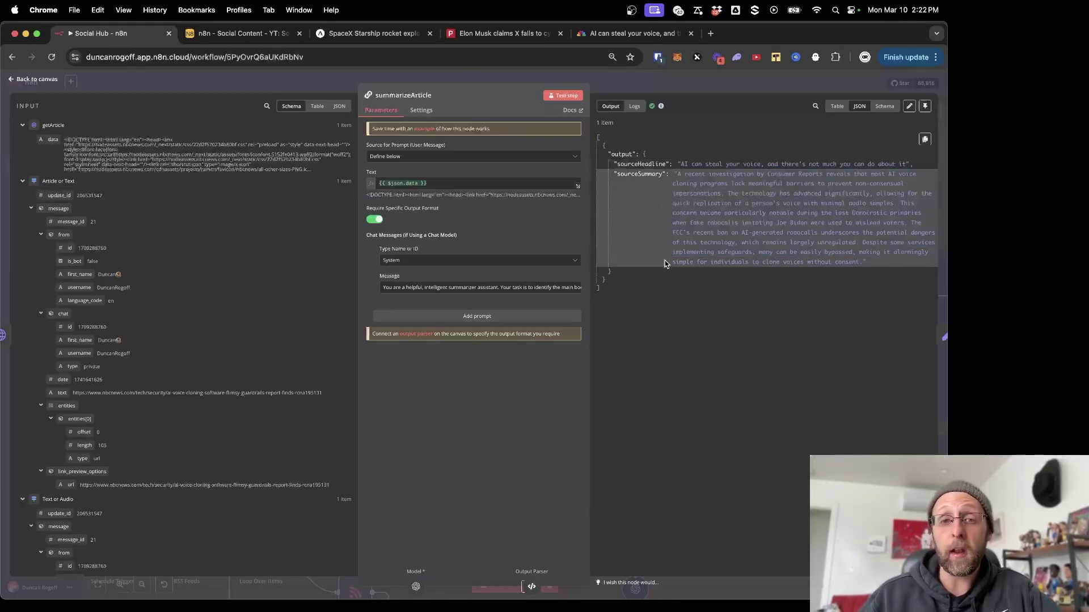
pyautogui.click(258, 80)
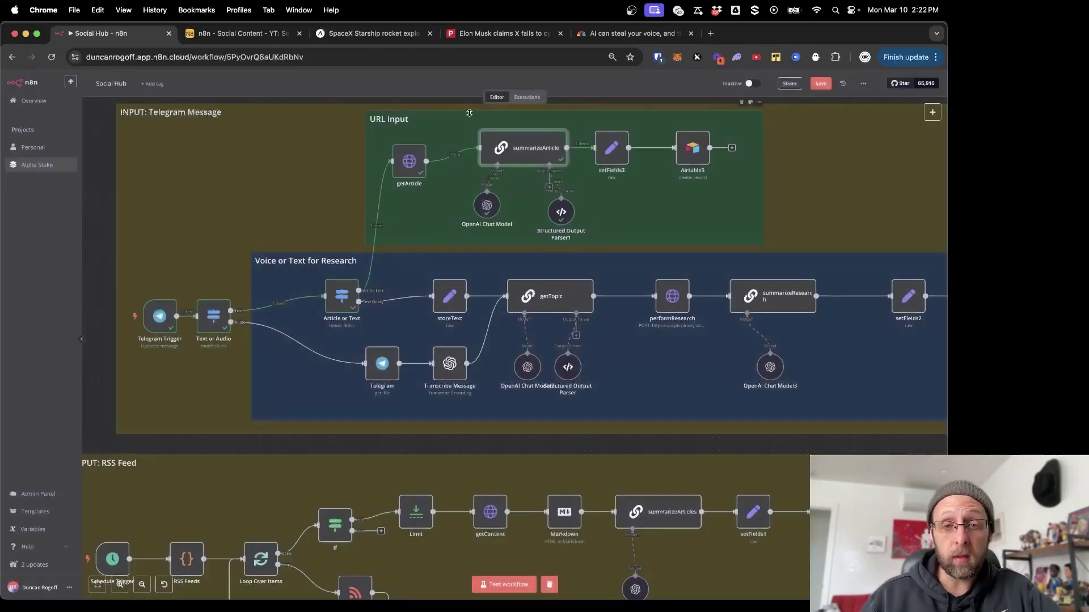
# - Inspect setFields3's JSON expression for sourceSummary, sourceURL and sourceHeadline against the earlier nodes' fields and the result preview
pyautogui.doubleClick(606, 162)
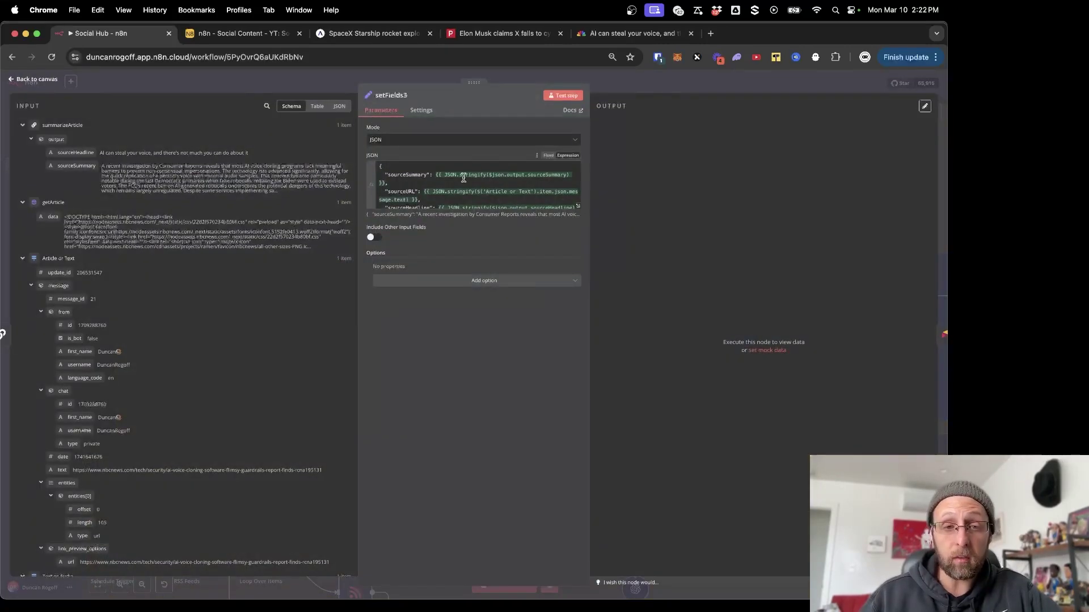
pyautogui.click(578, 208)
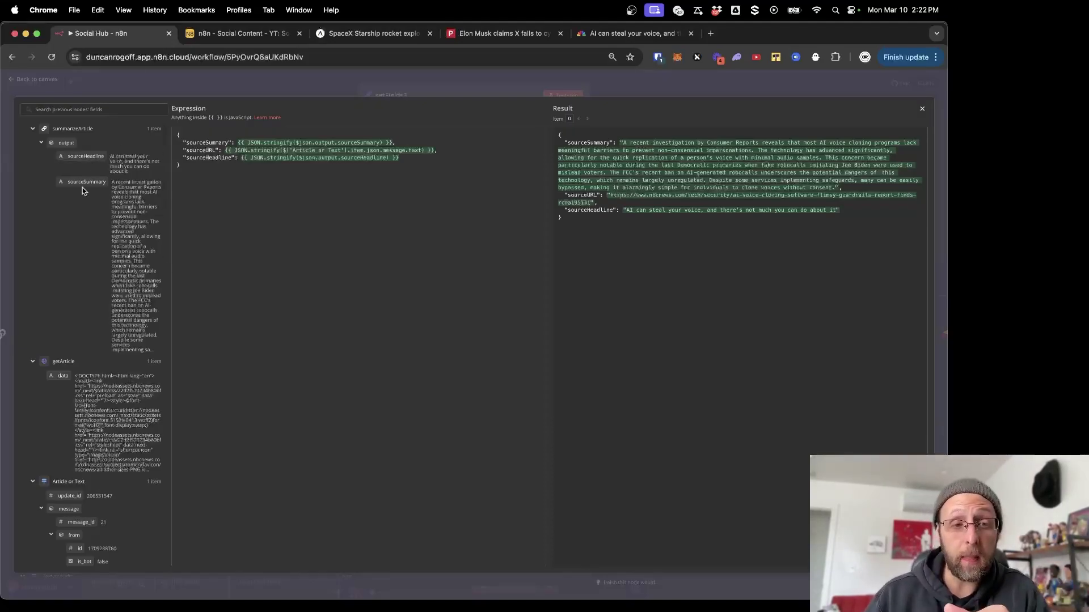
pyautogui.scroll(-5, 108, 264)
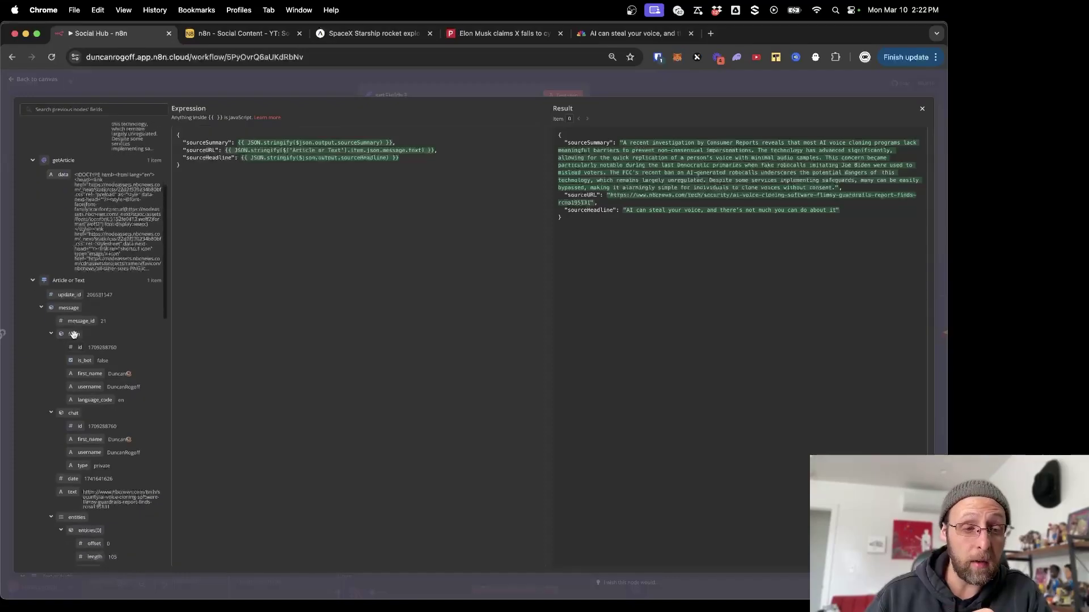
pyautogui.scroll(-4, 86, 340)
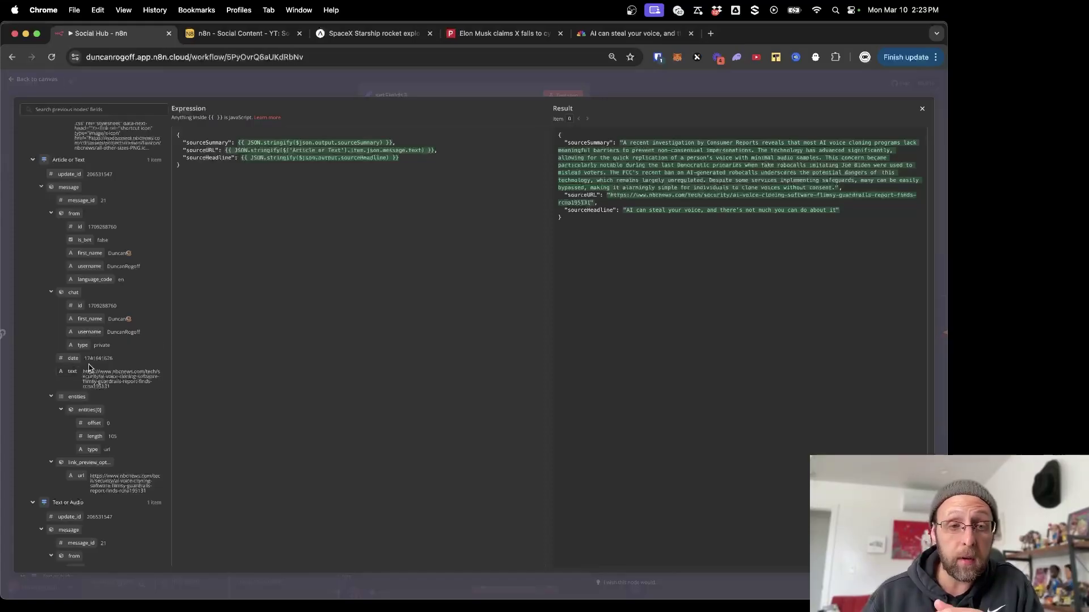
pyautogui.moveTo(597, 235); pyautogui.dragTo(554, 134)
pyautogui.click(642, 274)
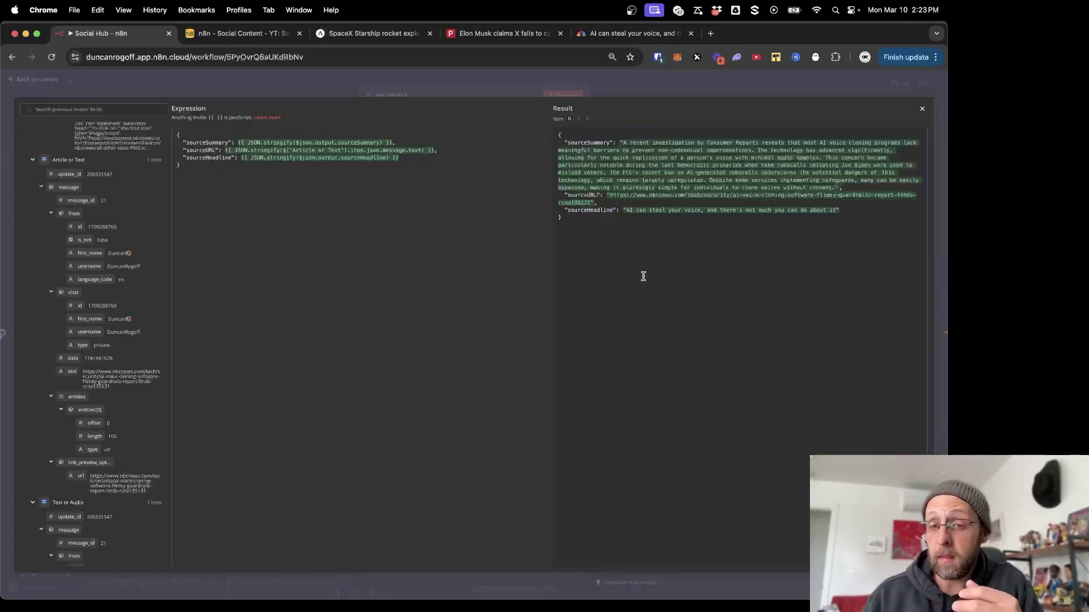
# - Close the expression editor, test the setFields3 node and return to the canvas
pyautogui.click(296, 79)
pyautogui.click(565, 96)
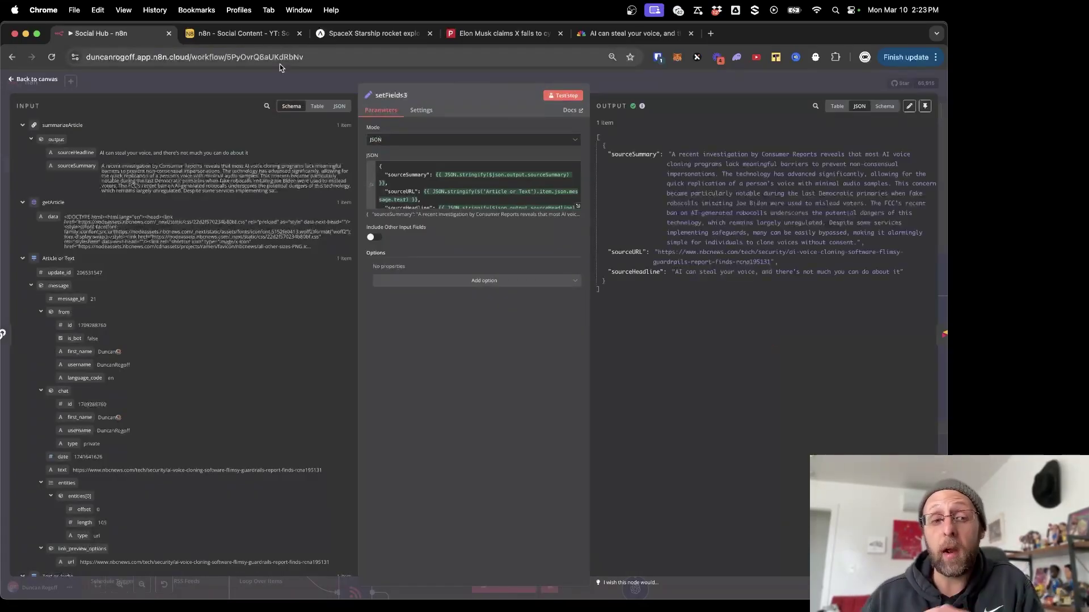
pyautogui.click(214, 78)
# - Review the Airtable3 node's column mapping for sourceHeadline, sourceSummary, Status and sourceURL
pyautogui.doubleClick(693, 150)
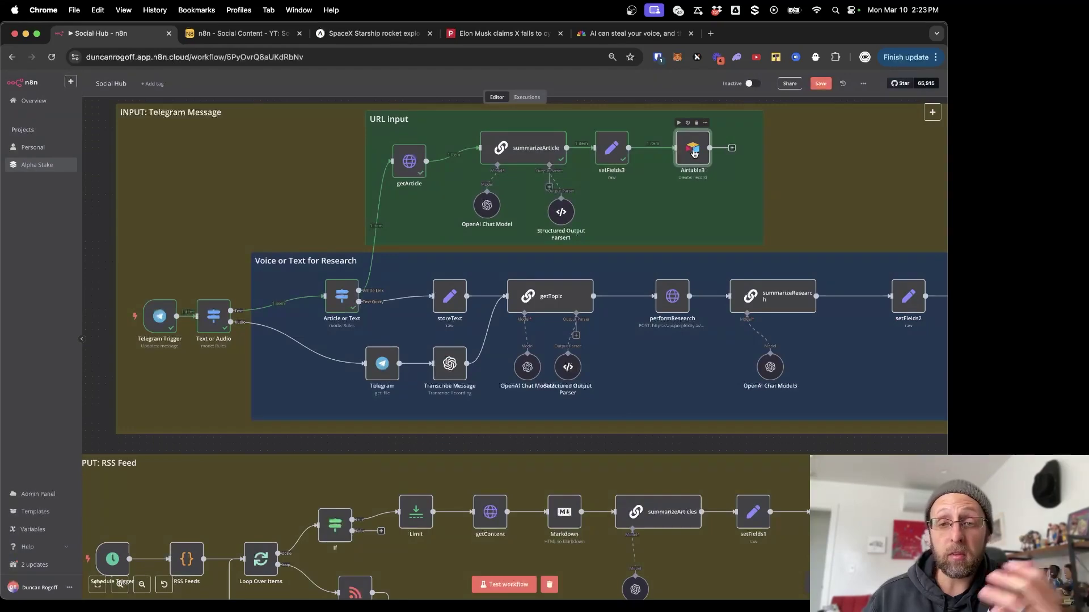
pyautogui.scroll(-5, 512, 415)
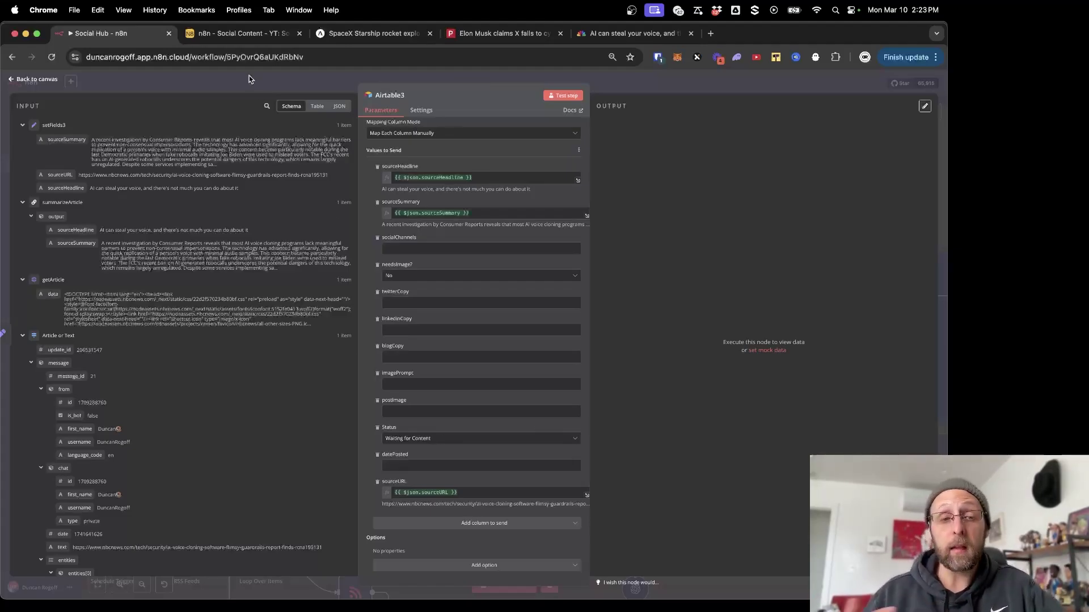
pyautogui.press('Escape')
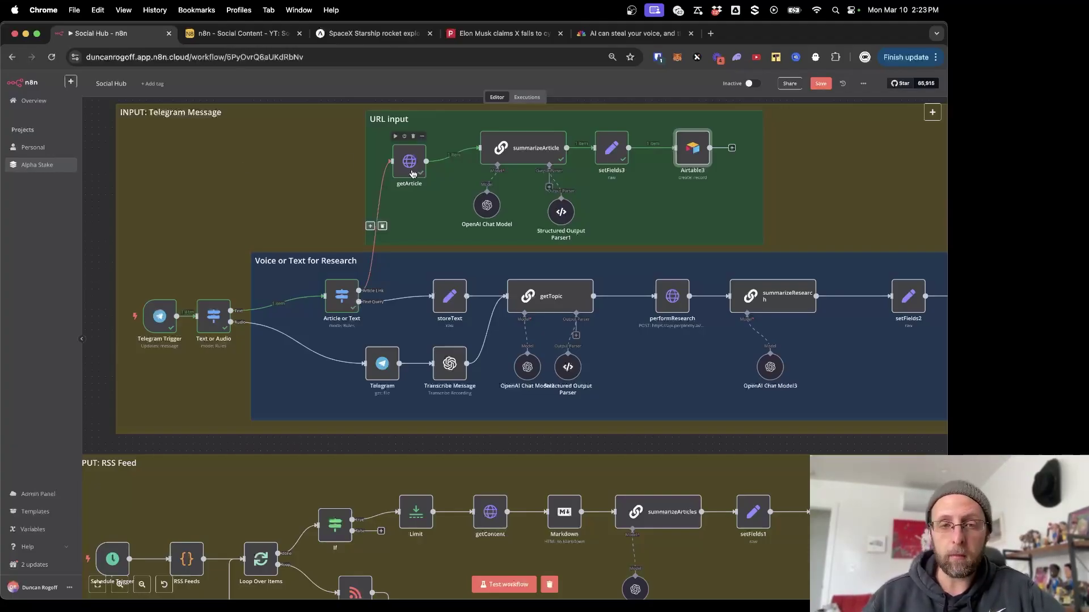
# - Insert a Markdown node on the connection between getArticle and summarizeArticle
pyautogui.click(448, 156)
pyautogui.write('mark')
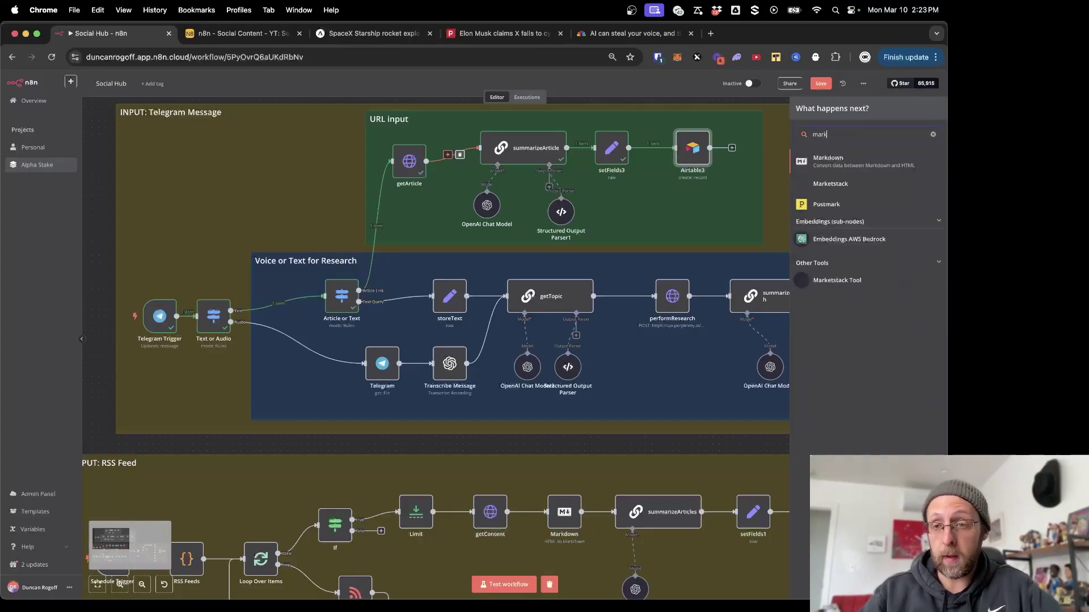
pyautogui.click(854, 172)
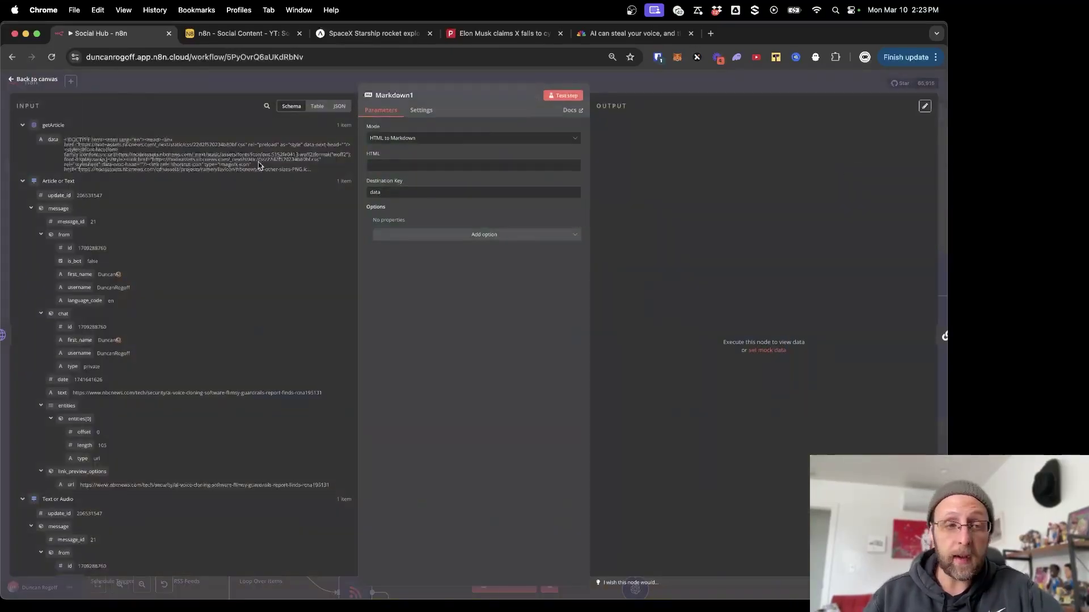
# - Map getArticle's data into the Markdown node's HTML field, test the HTML to Markdown conversion and inspect the output
pyautogui.moveTo(52, 139); pyautogui.dragTo(400, 164)
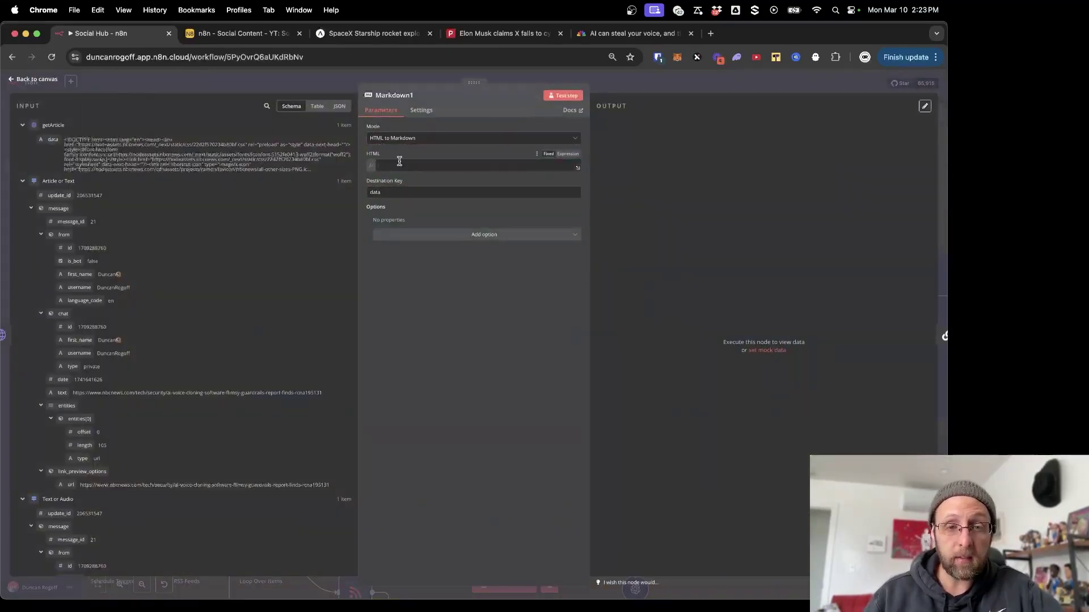
pyautogui.click(466, 351)
pyautogui.click(569, 97)
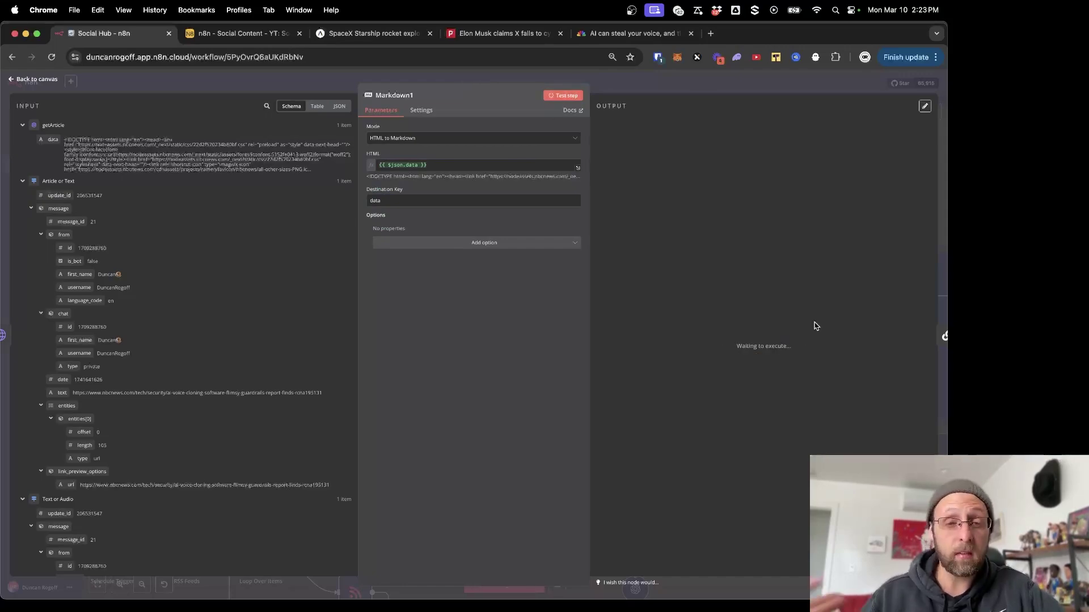
pyautogui.scroll(-15, 814, 323)
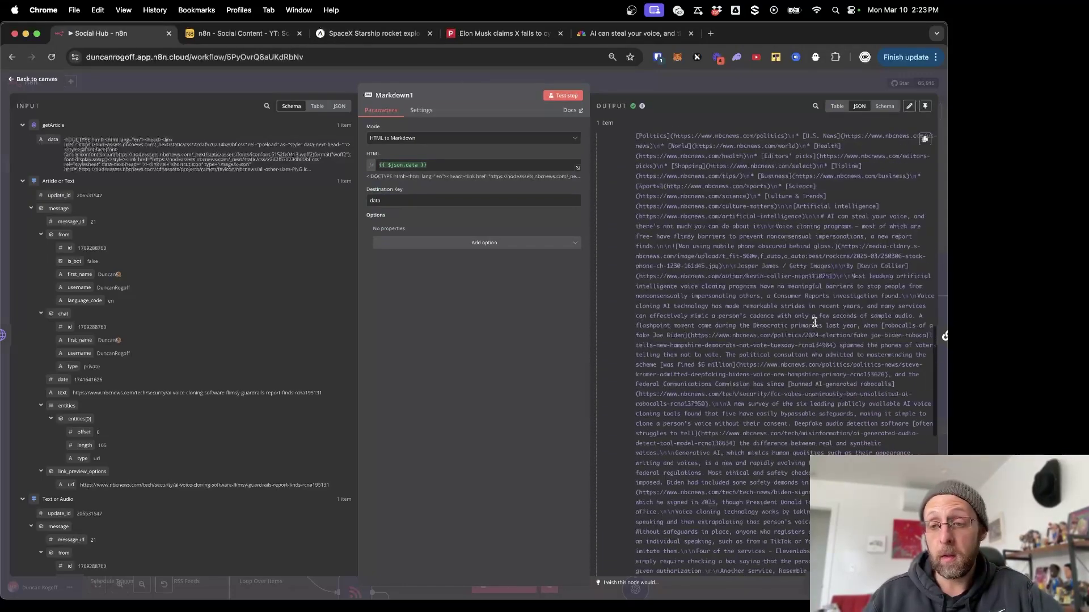
# - Check the summarizeArticle node's text input, test the node, return to the canvas and save the workflow
pyautogui.scroll(15, 732, 230)
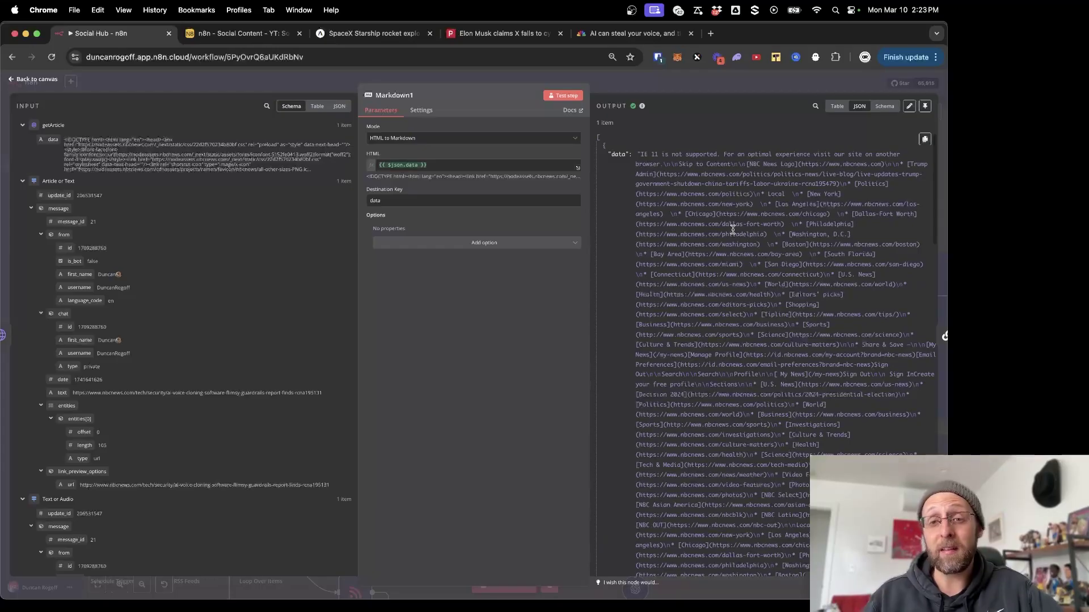
pyautogui.click(270, 85)
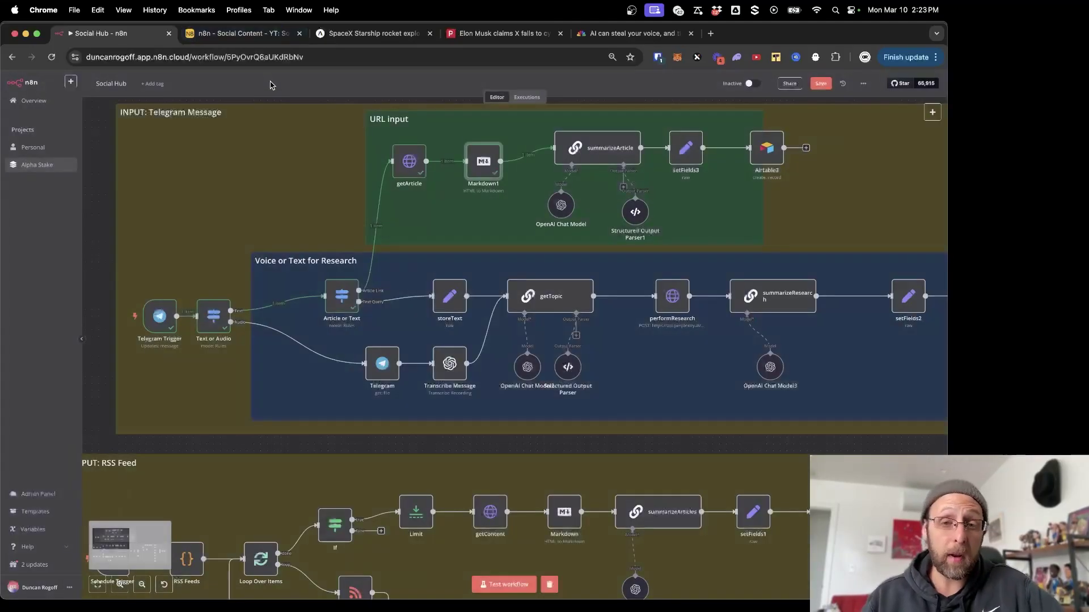
pyautogui.doubleClick(591, 149)
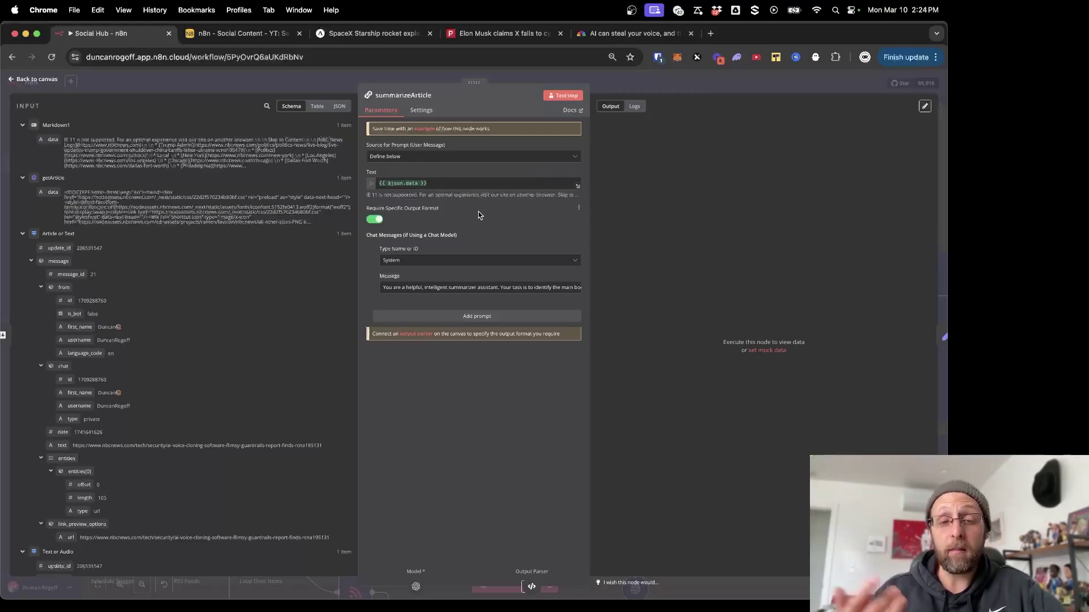
pyautogui.click(223, 80)
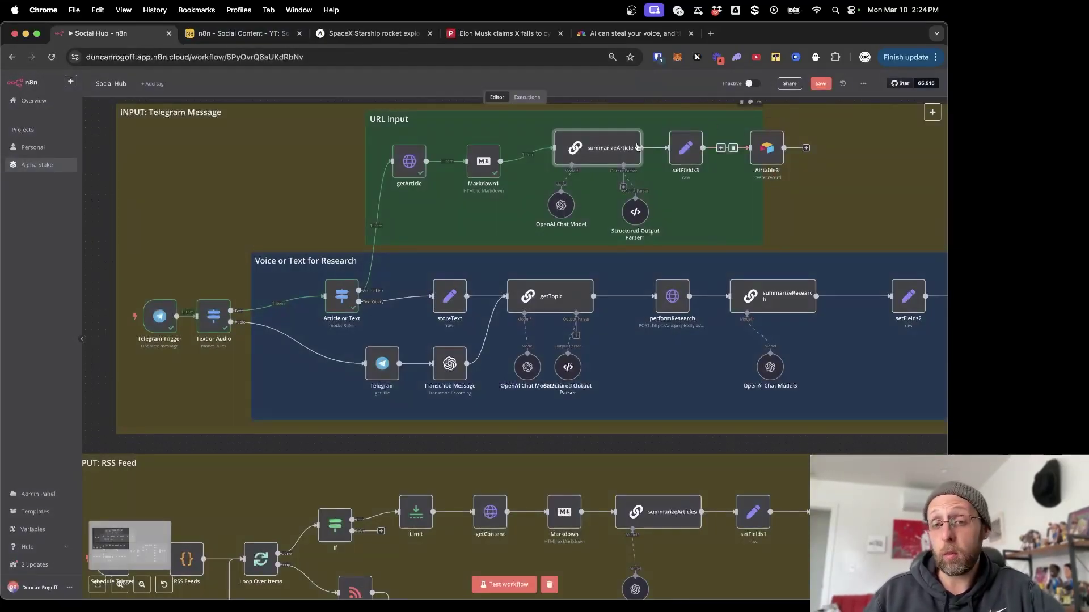
pyautogui.doubleClick(611, 144)
pyautogui.click(563, 95)
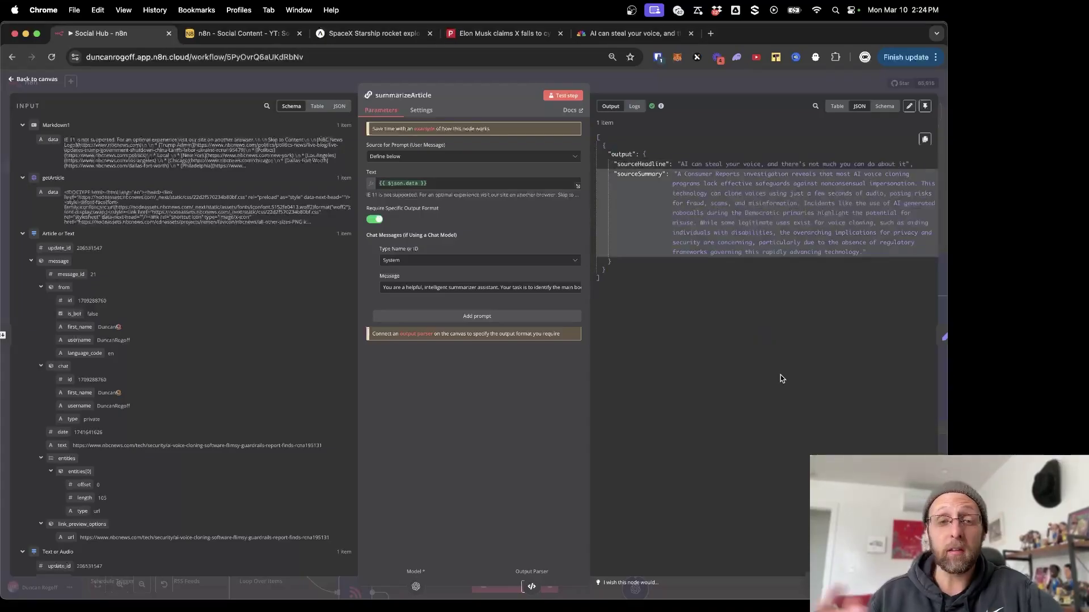
pyautogui.click(195, 82)
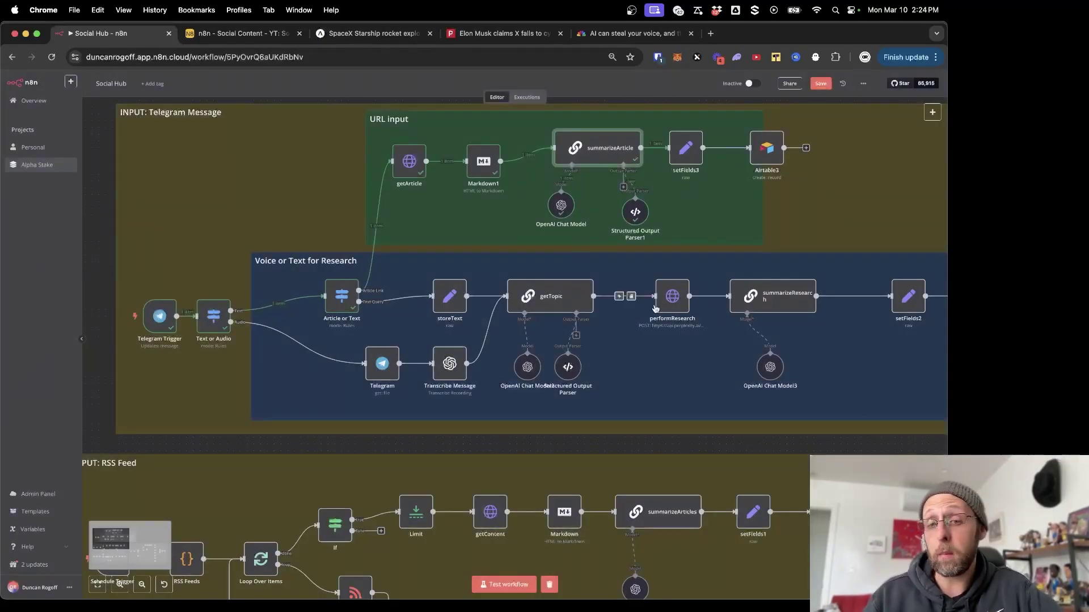
pyautogui.click(818, 85)
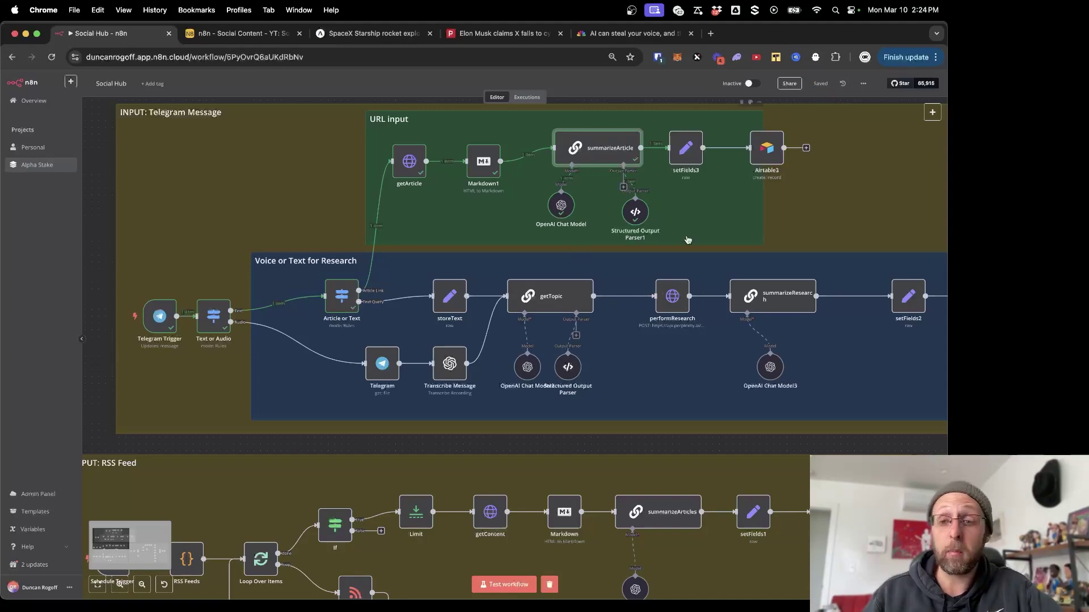
# - Run the workflow from the Telegram Trigger, switch to Telegram and send the Newsatron bot "what happened in the warriors game the other night?"
pyautogui.scroll(-2, 140, 440)
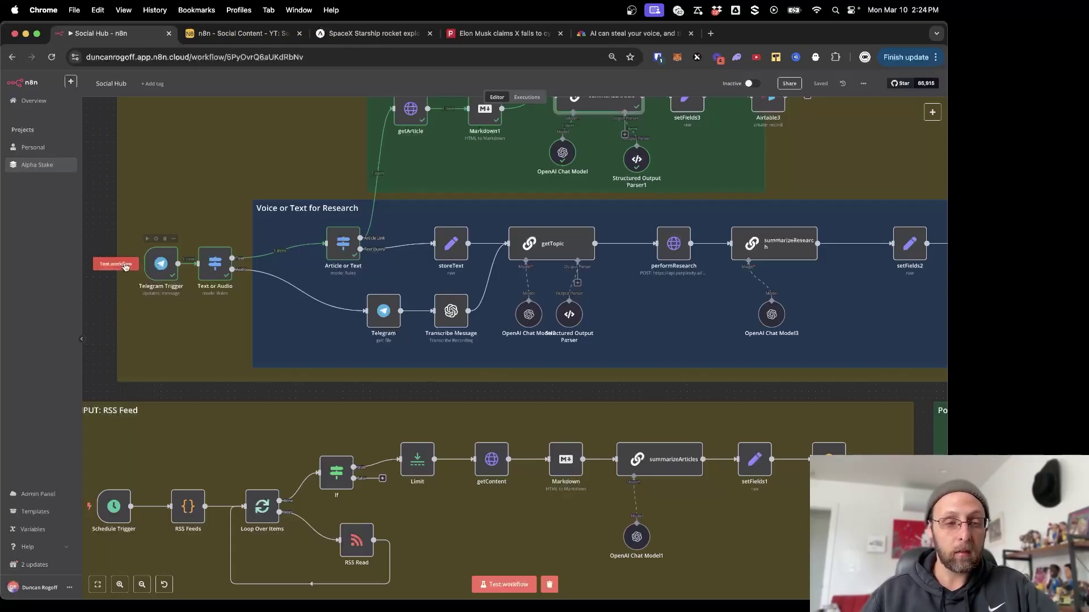
pyautogui.click(136, 266)
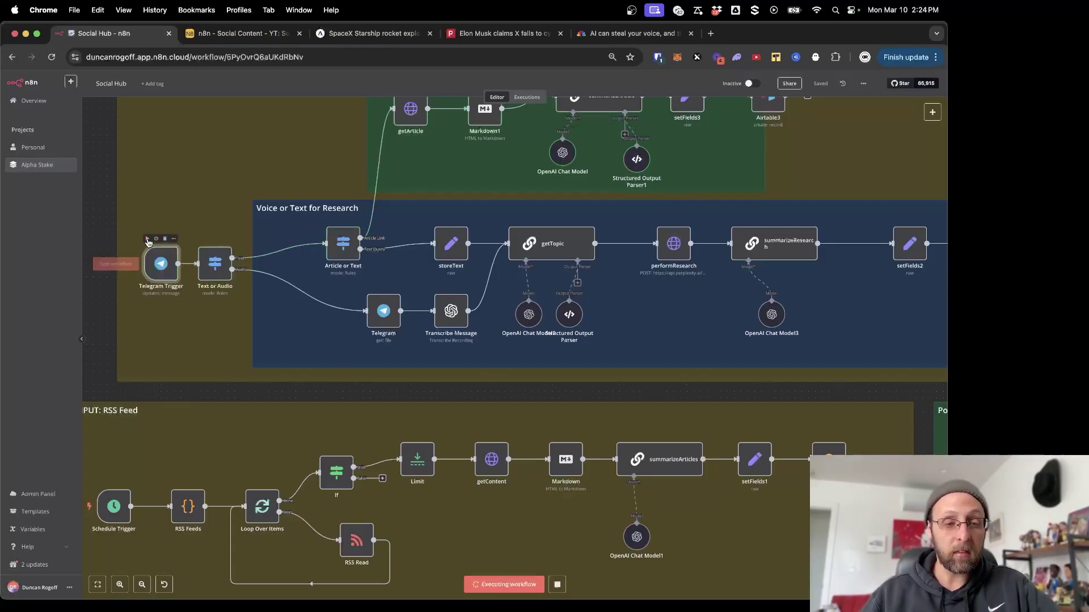
pyautogui.press('super+Tab')
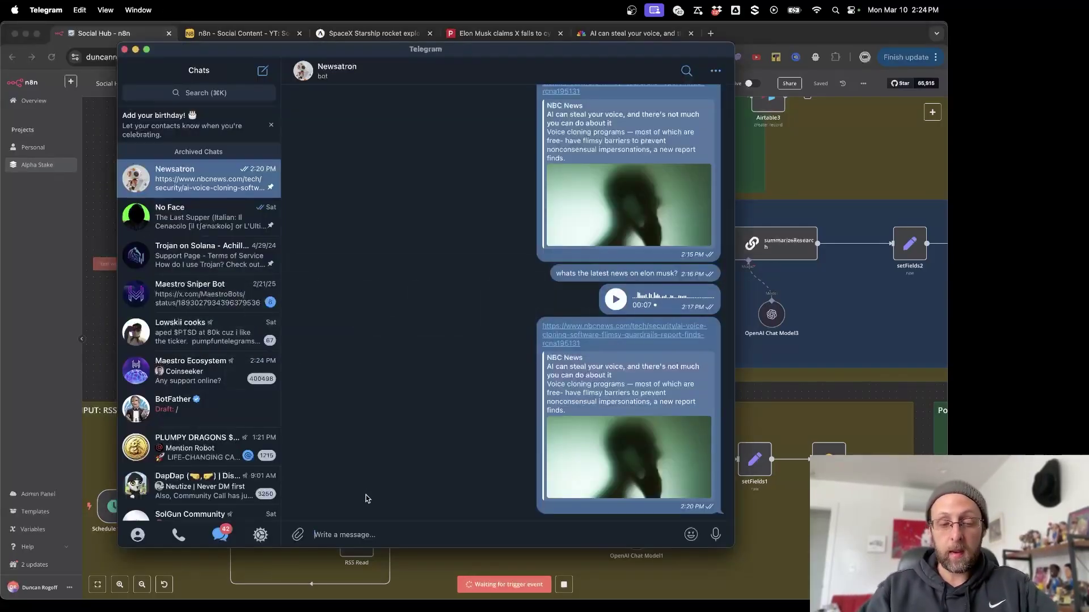
pyautogui.write('what happened in the warriors')
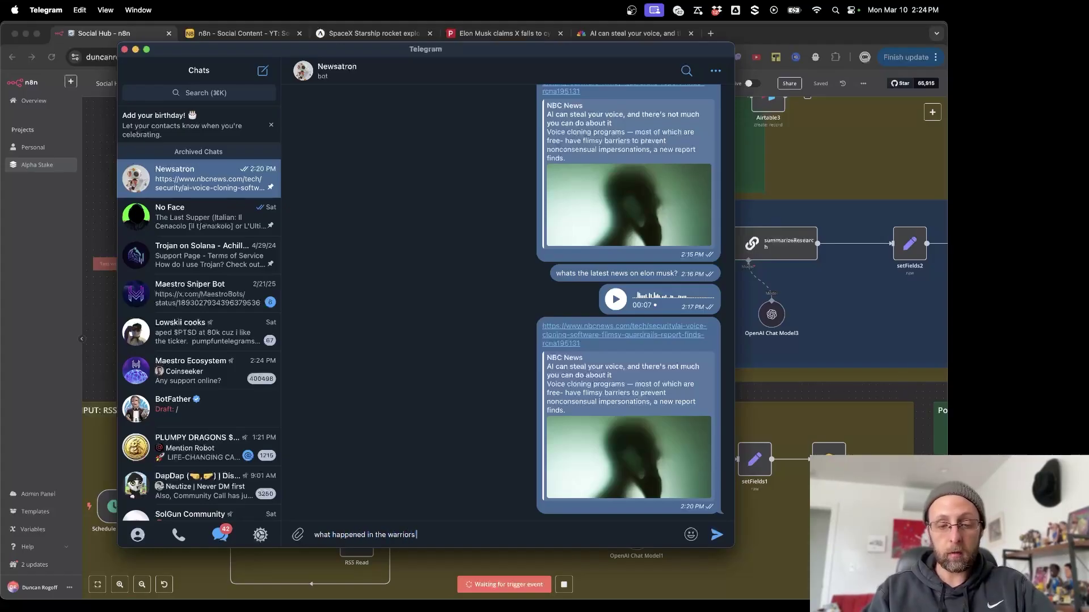
pyautogui.write('?')
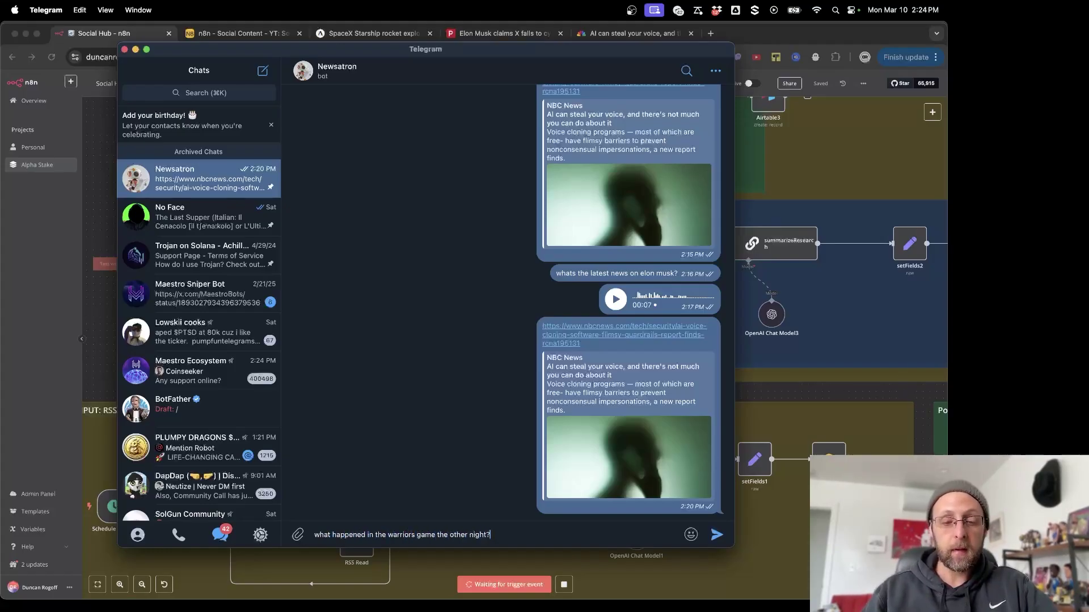
pyautogui.press('Return')
# - Switch back to n8n and inspect the message text in the Telegram Trigger node's output
pyautogui.click(97, 239)
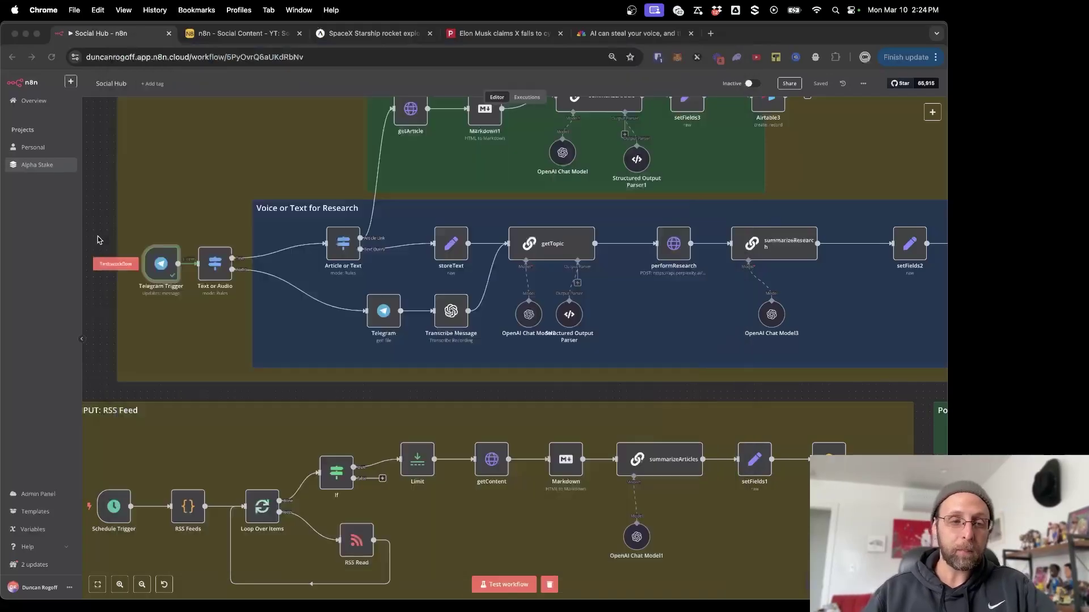
pyautogui.doubleClick(158, 275)
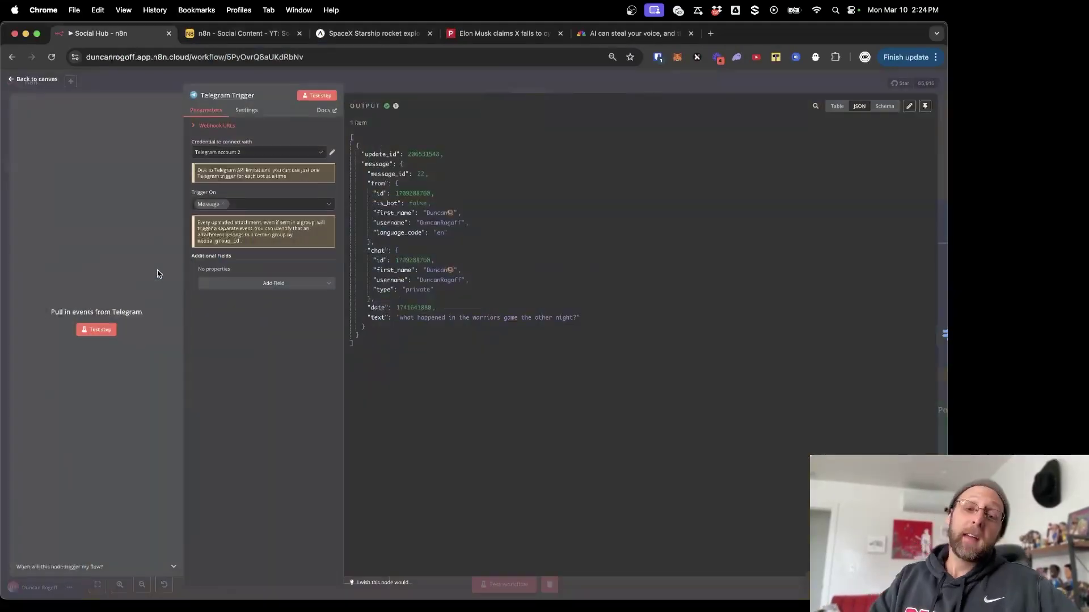
pyautogui.moveTo(398, 317); pyautogui.dragTo(676, 315)
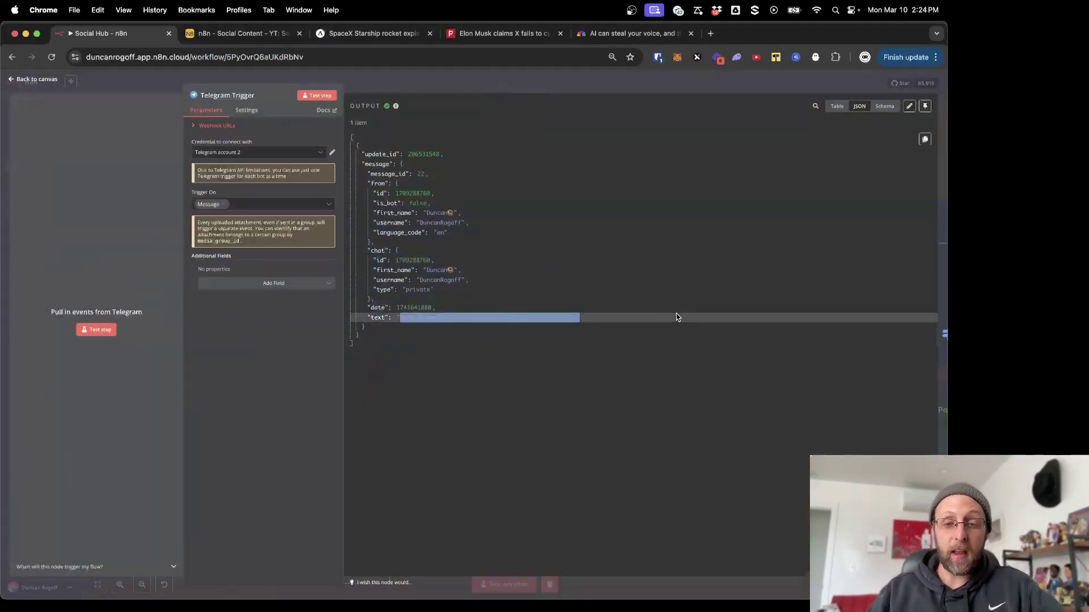
pyautogui.press('Escape')
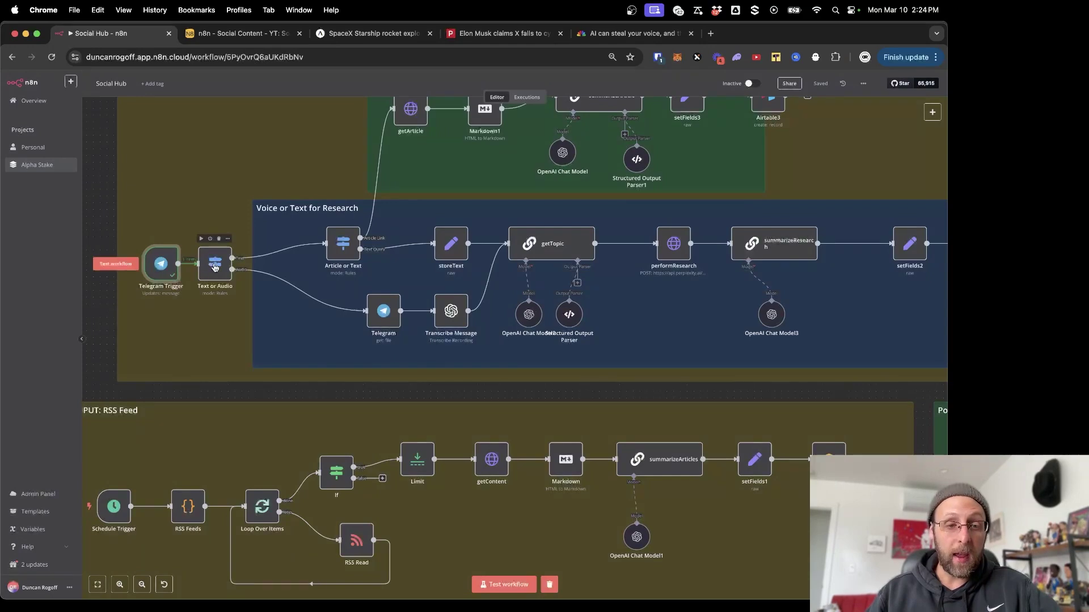
# - Run the Text or Audio node and inspect the message text in its Text output branch
pyautogui.click(200, 240)
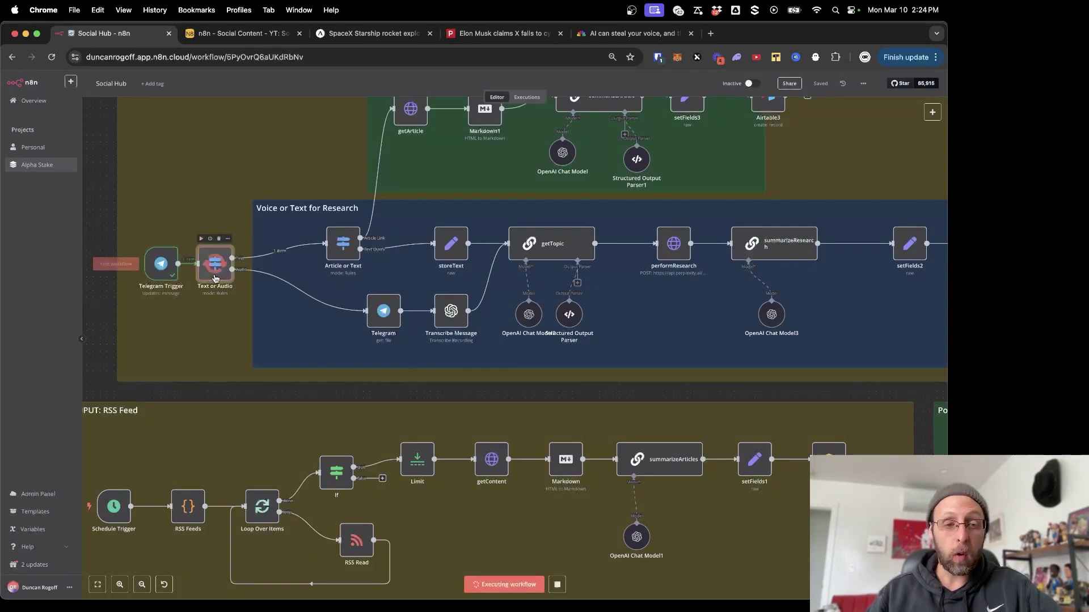
pyautogui.doubleClick(214, 266)
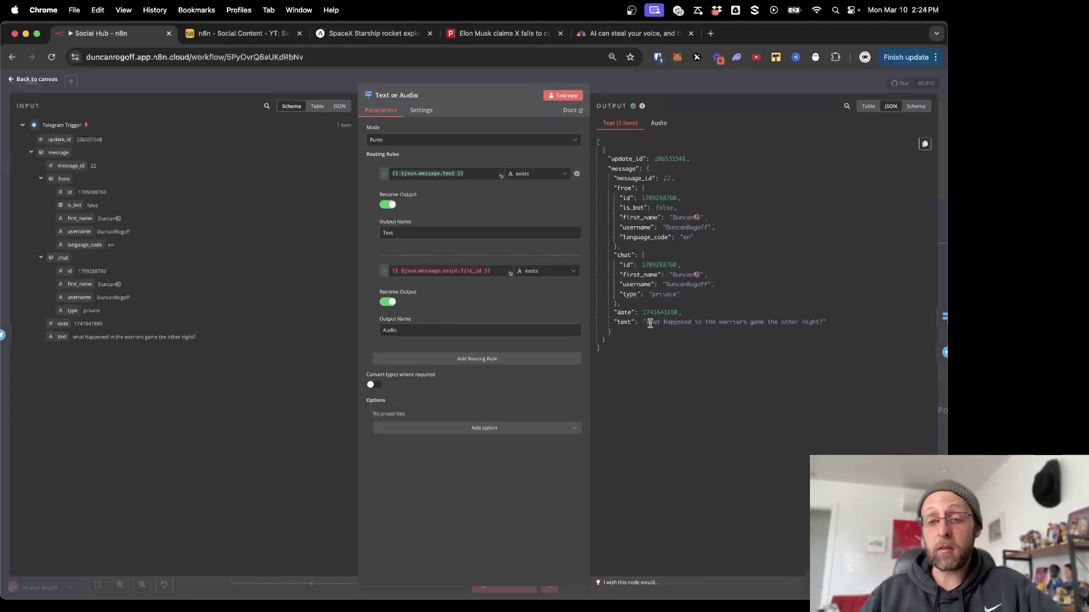
pyautogui.moveTo(646, 322); pyautogui.dragTo(903, 327)
pyautogui.click(268, 87)
# - Test the Article or Text node and inspect the message in its Text Query output branch
pyautogui.doubleClick(340, 248)
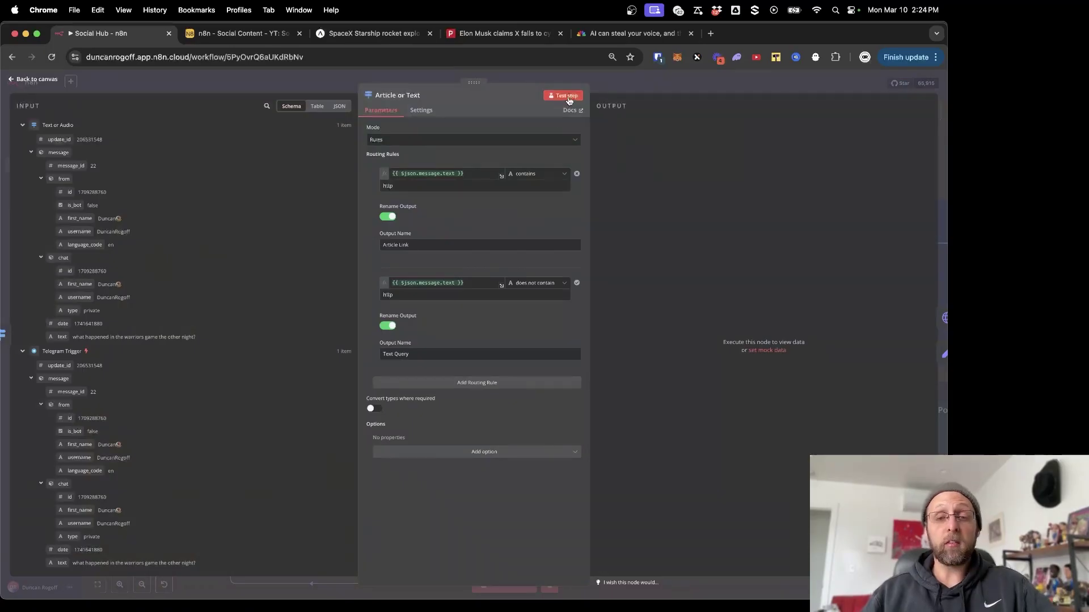
pyautogui.click(568, 99)
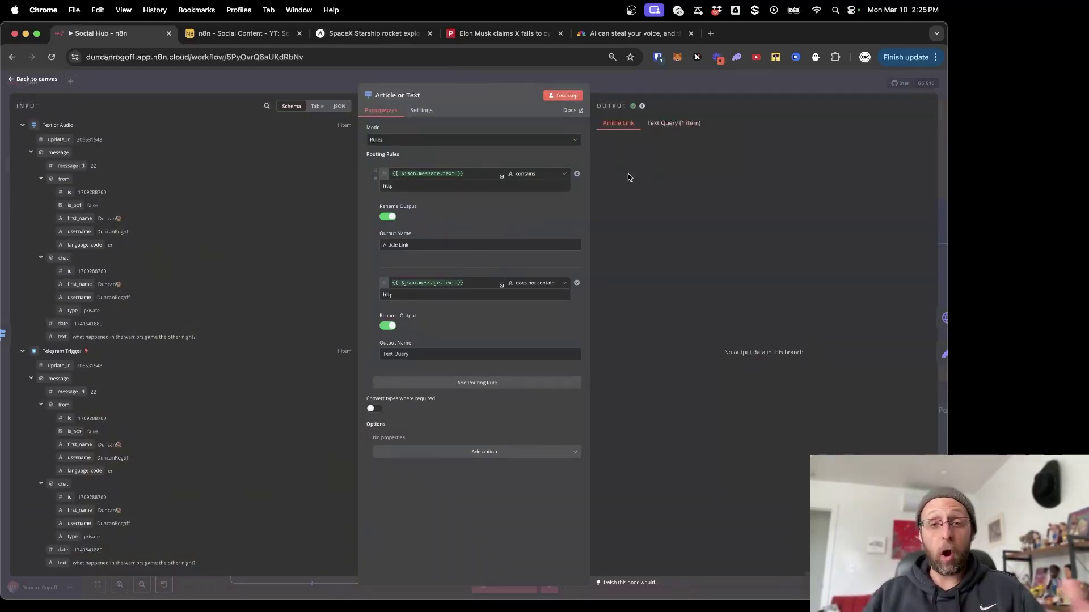
pyautogui.click(675, 123)
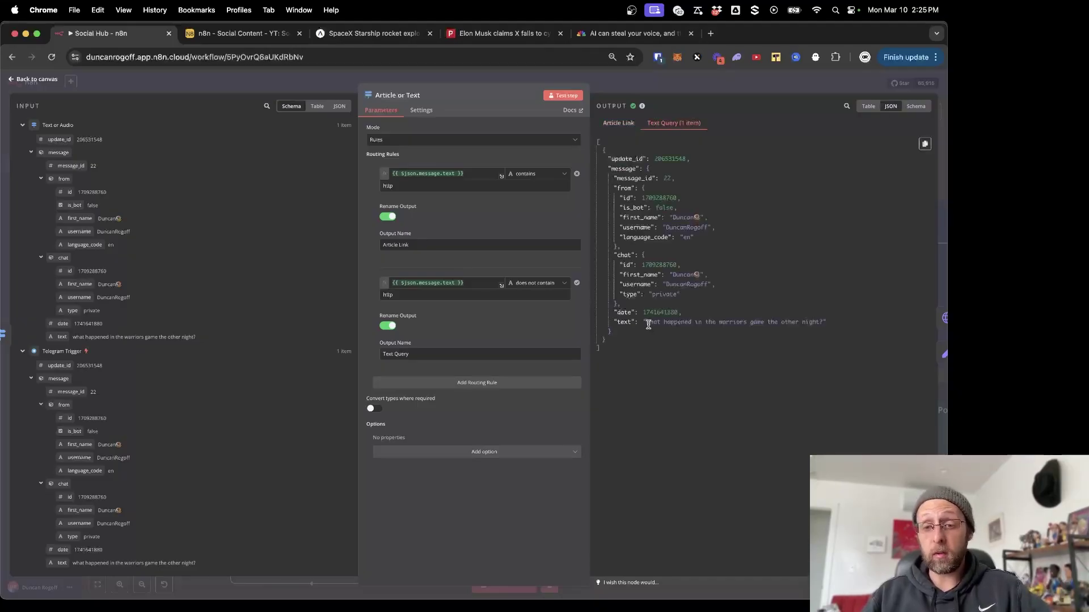
pyautogui.moveTo(649, 322); pyautogui.dragTo(868, 336)
pyautogui.click(256, 76)
# - Test the storeText node and review its mode options, keeping JSON
pyautogui.hscroll(1, 554, 239)
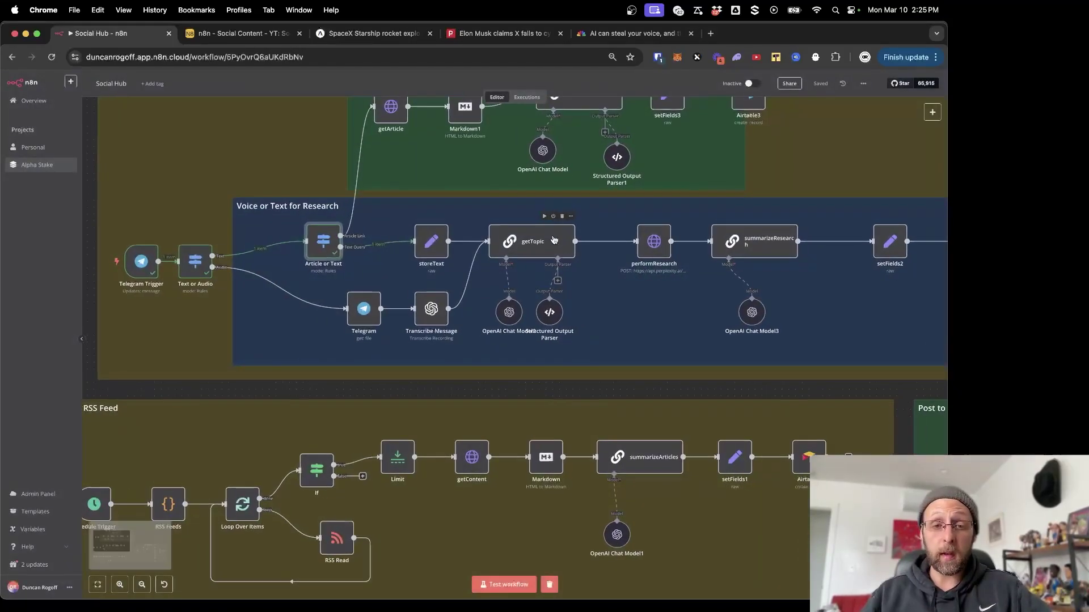
pyautogui.doubleClick(401, 239)
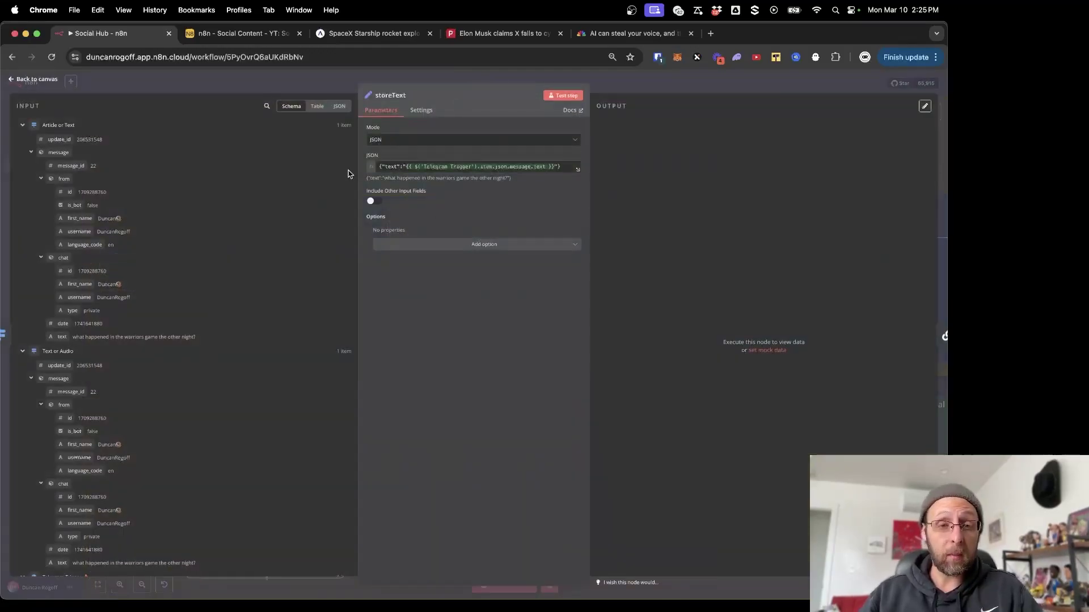
pyautogui.click(564, 95)
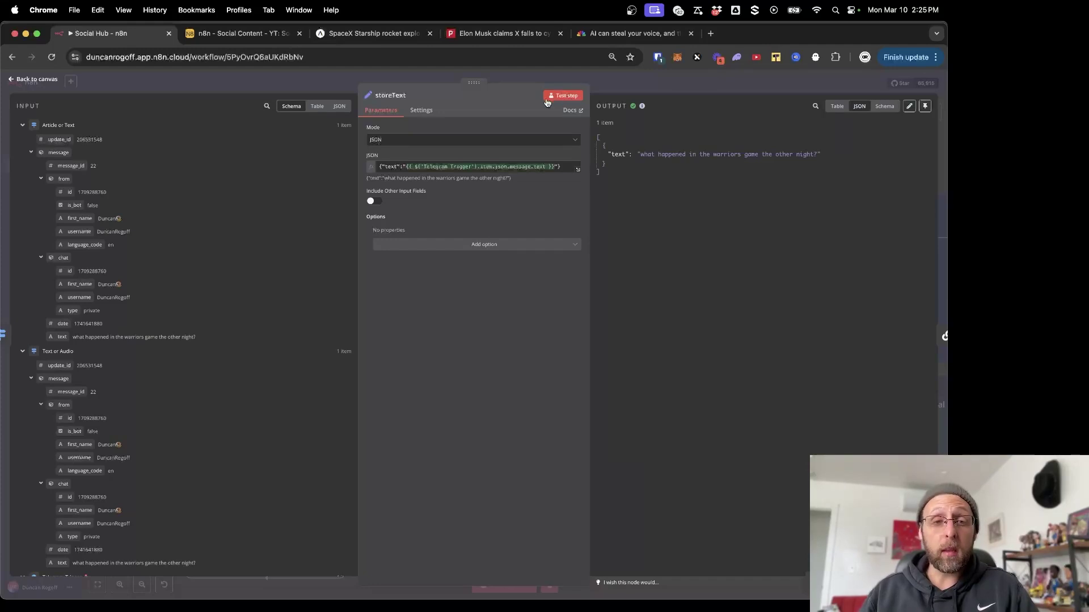
pyautogui.click(386, 139)
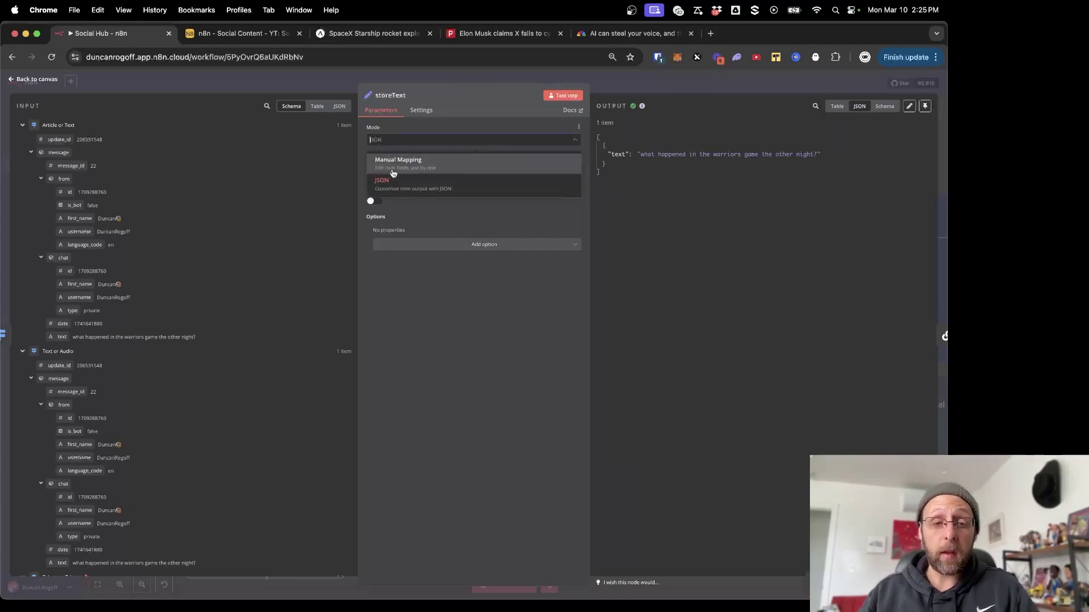
pyautogui.click(400, 137)
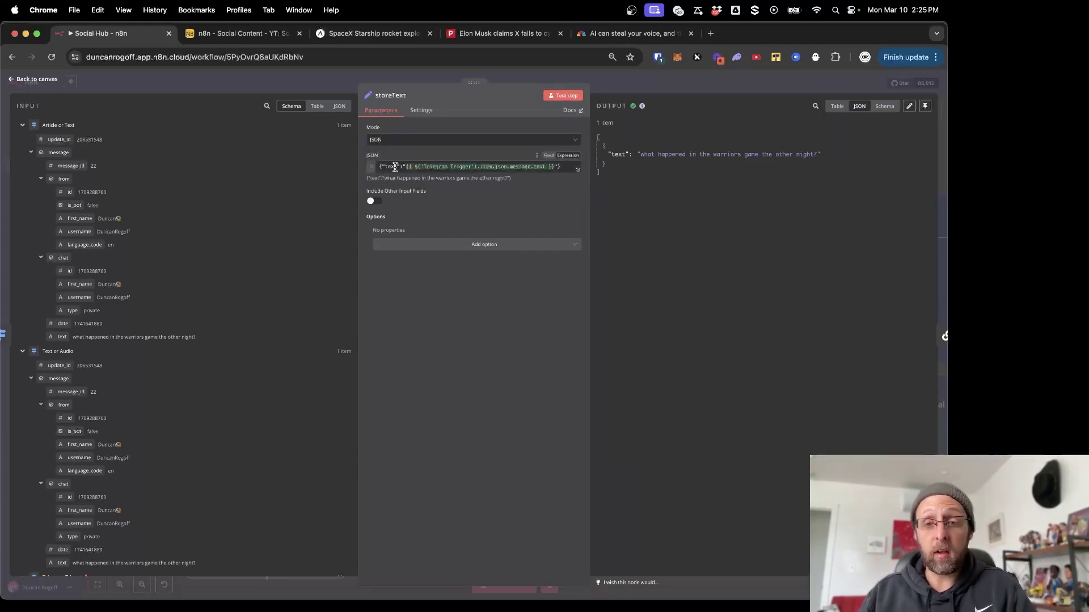
pyautogui.click(305, 78)
# - Compare the getTopic node's text expression with the text field in the storeText node's output
pyautogui.doubleClick(507, 249)
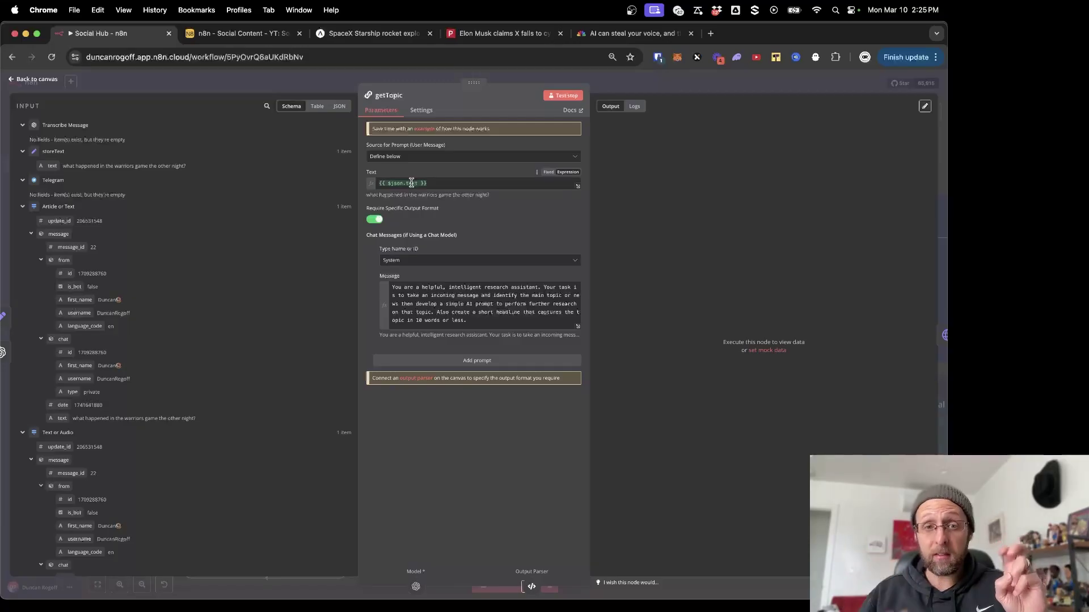
pyautogui.click(303, 86)
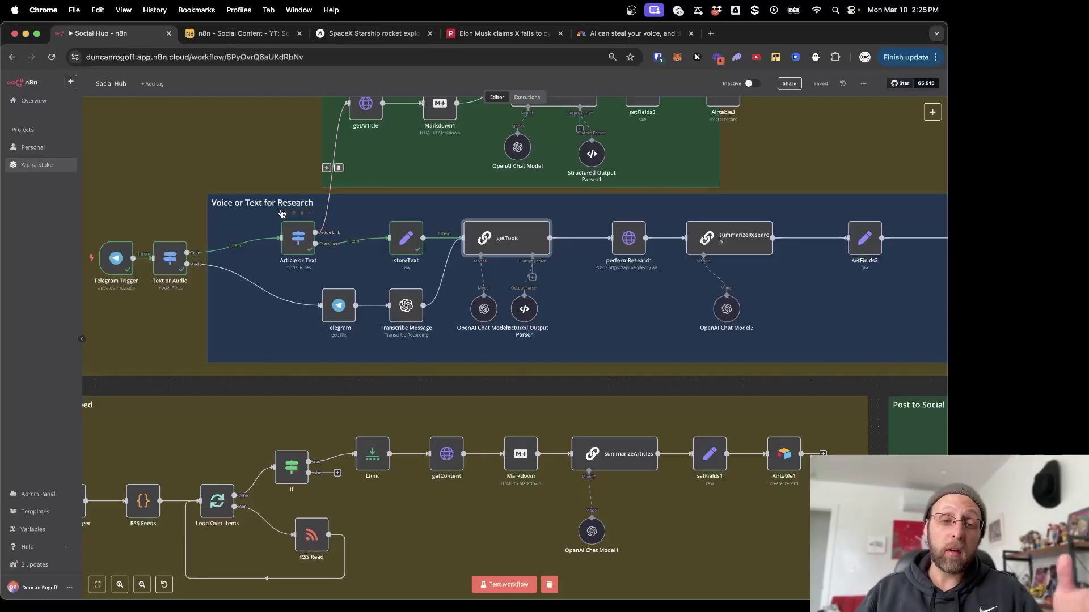
pyautogui.doubleClick(407, 244)
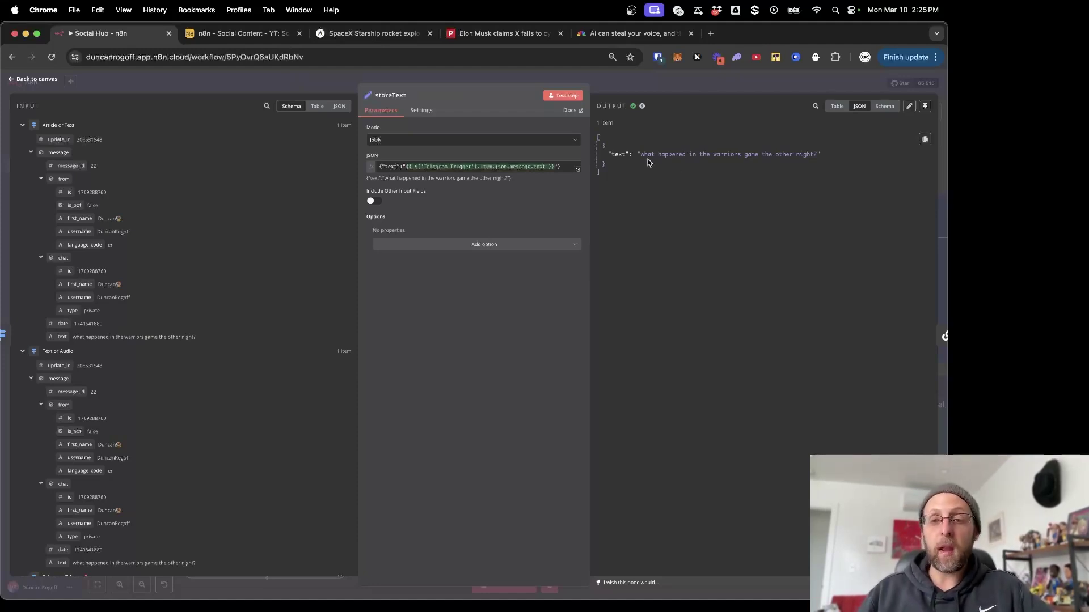
pyautogui.moveTo(641, 156); pyautogui.dragTo(815, 156)
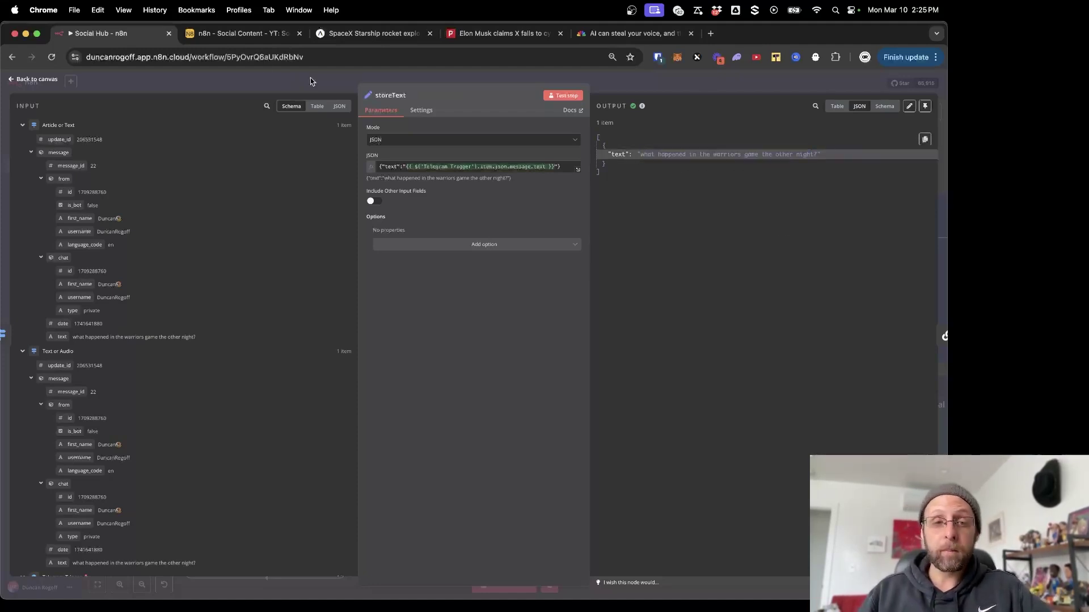
pyautogui.click(260, 82)
# - Test the getTopic node, review its system message in full, and inspect the sourceHeadline and researchPrompt in its output
pyautogui.doubleClick(488, 246)
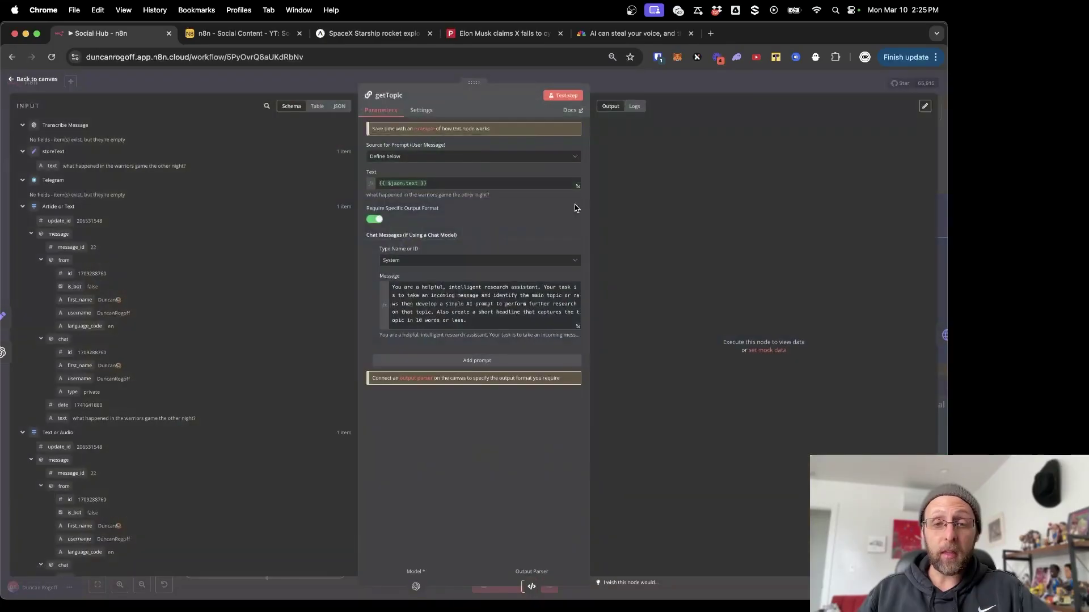
pyautogui.click(561, 96)
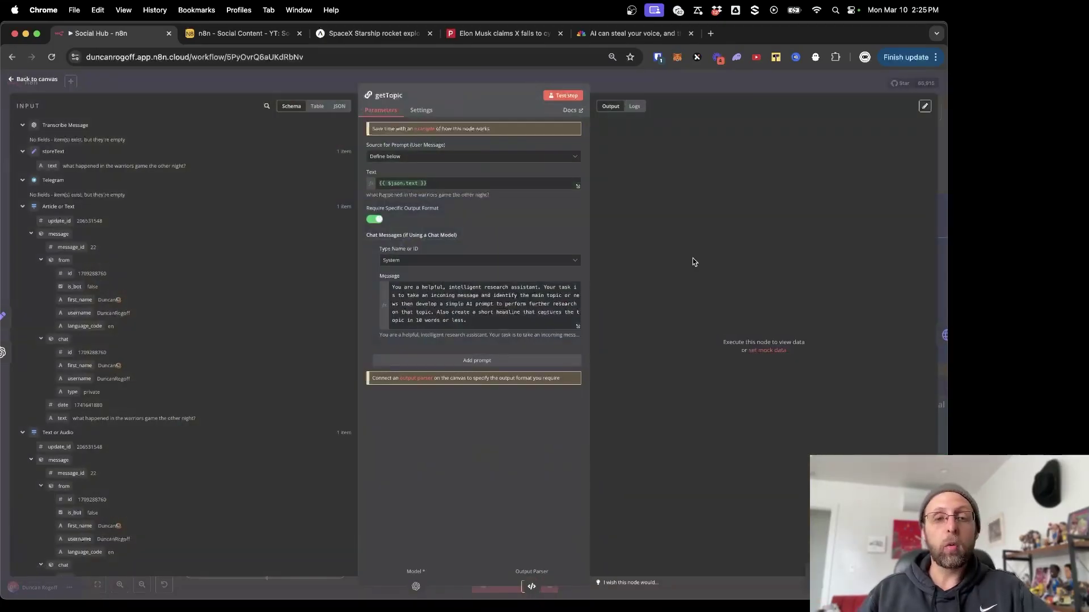
pyautogui.click(578, 326)
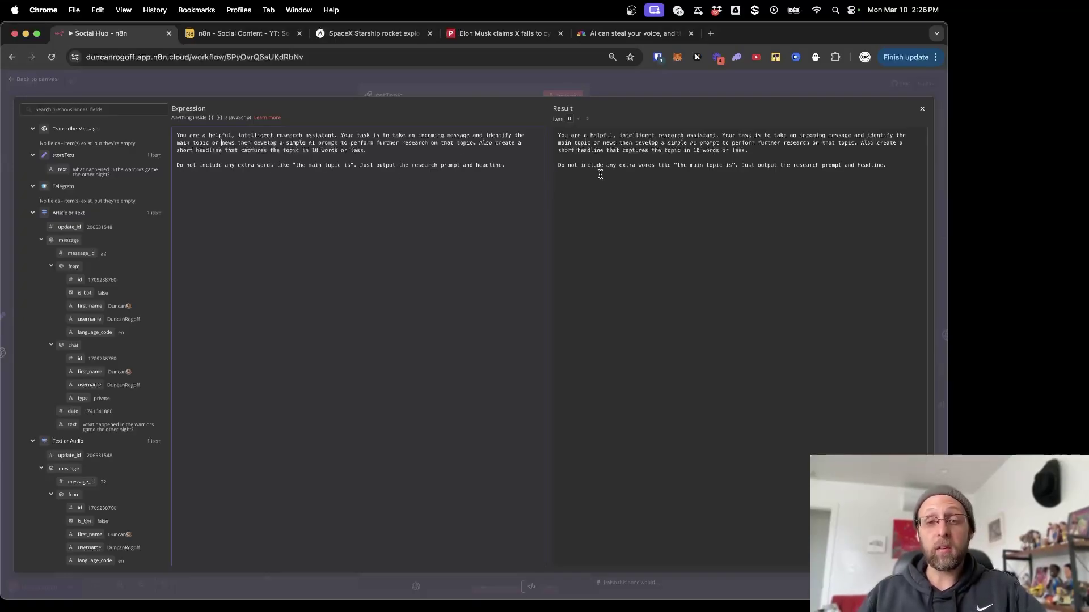
pyautogui.press('Escape')
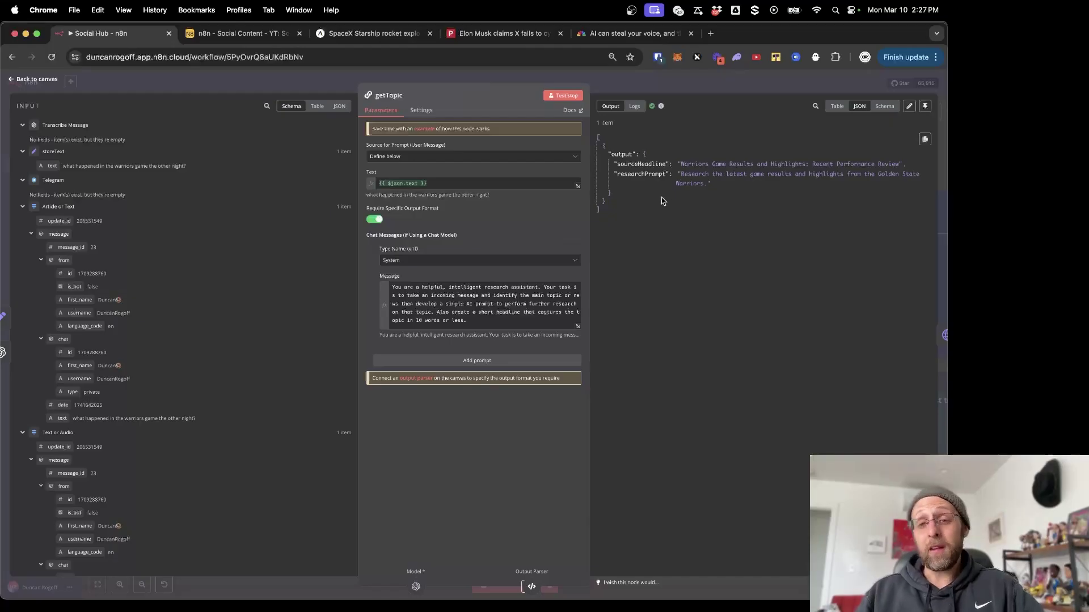
pyautogui.moveTo(680, 165); pyautogui.dragTo(804, 164)
pyautogui.click(765, 200)
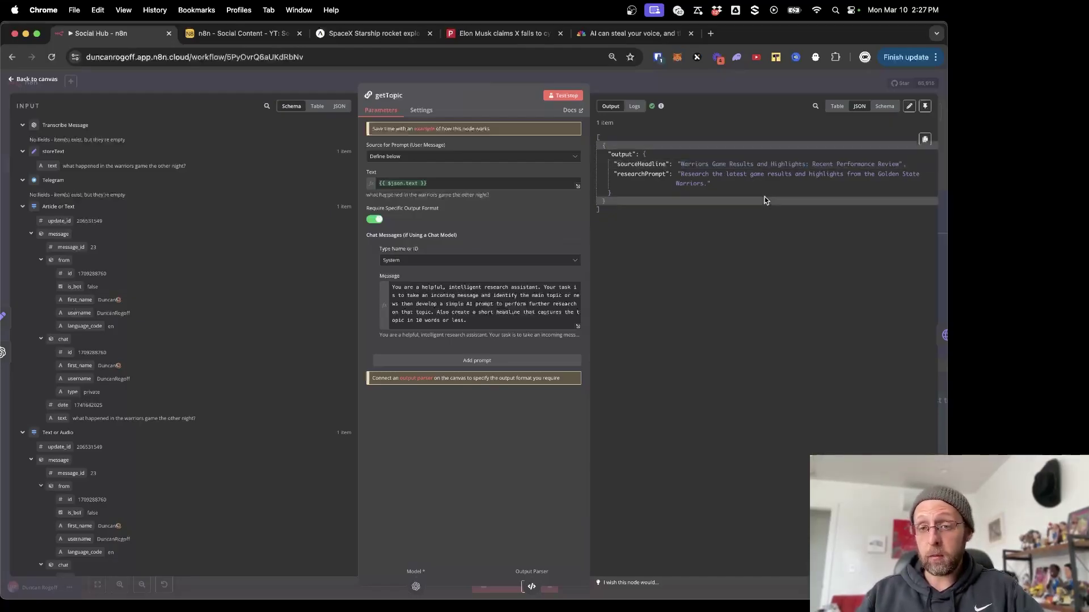
# - Examine the researchPrompt text in the getTopic node's output, then return to the canvas
pyautogui.moveTo(681, 177); pyautogui.dragTo(817, 173)
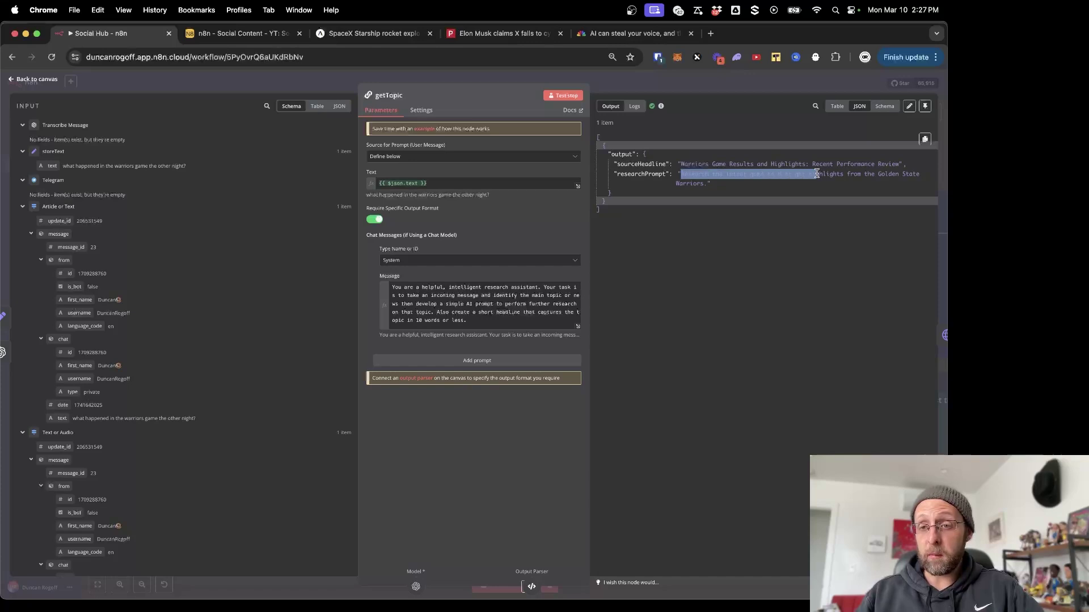
pyautogui.click(839, 232)
pyautogui.moveTo(679, 174)
pyautogui.mouseDown()
pyautogui.moveTo(924, 177)
pyautogui.moveTo(697, 183)
pyautogui.mouseUp()
pyautogui.click(491, 75)
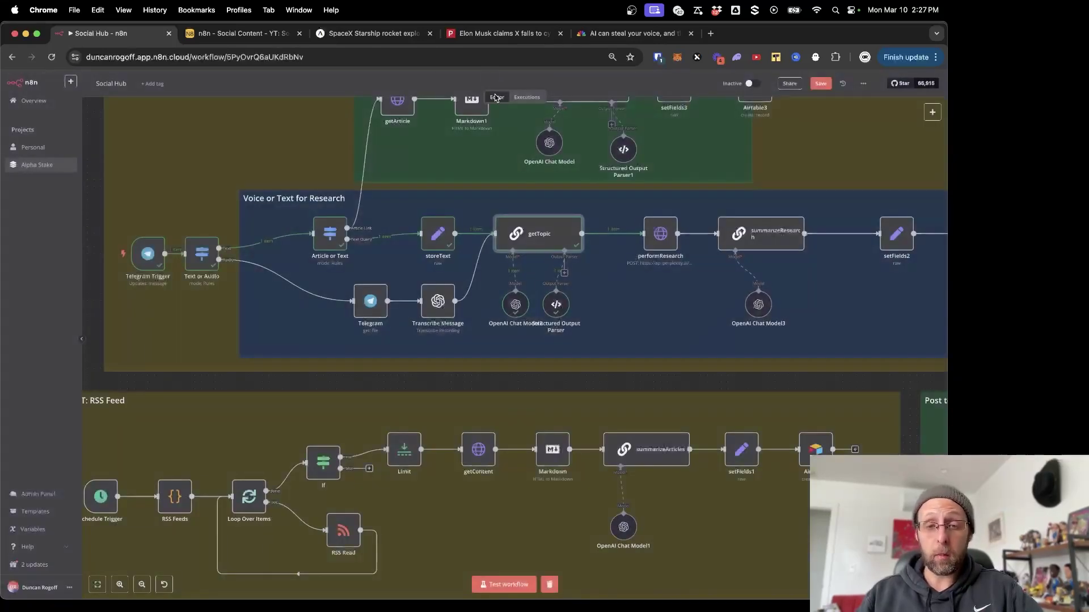
# - Review the performResearch node's request settings and its expanded JSON body, including the researchPrompt expression in the user message
pyautogui.doubleClick(661, 238)
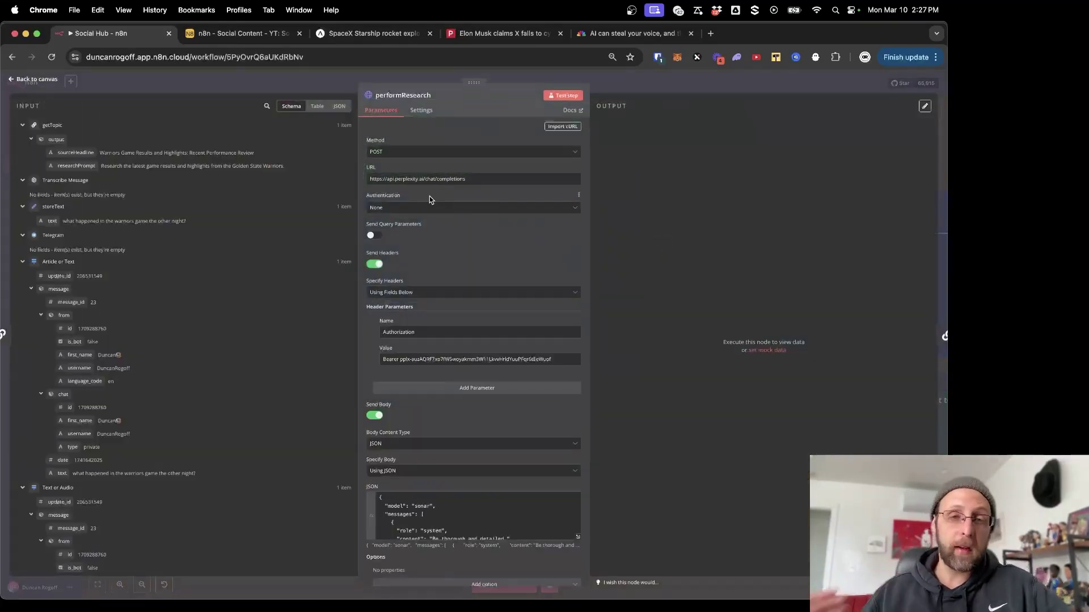
pyautogui.scroll(-2, 451, 238)
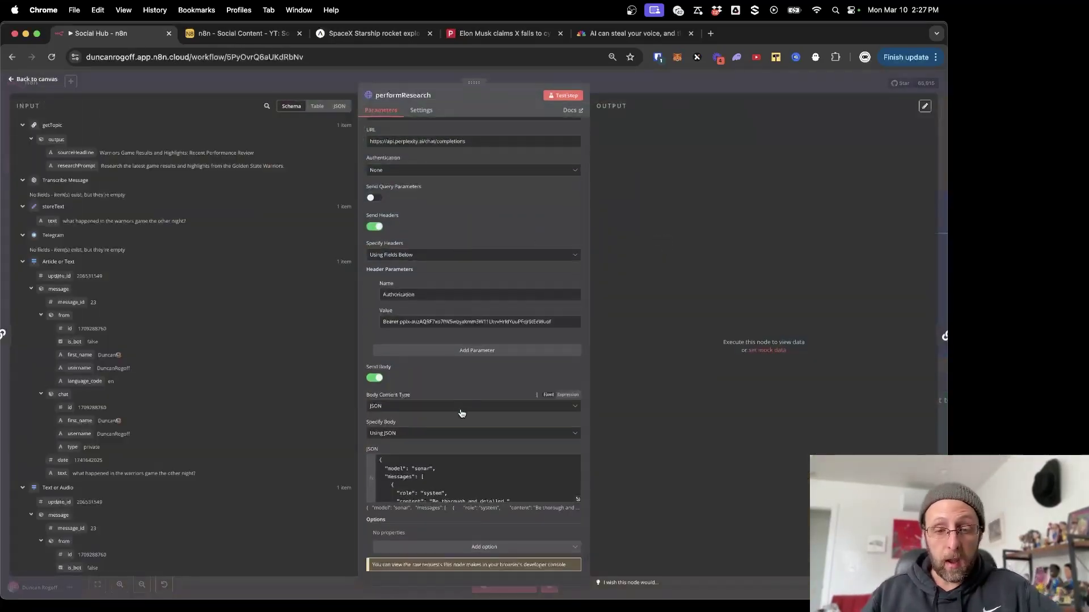
pyautogui.click(578, 499)
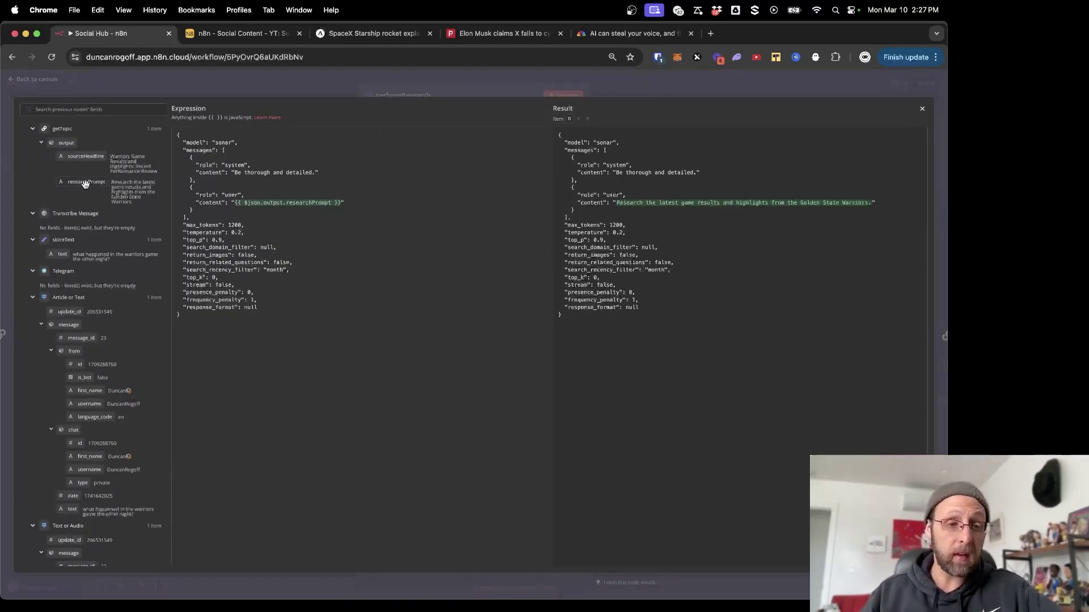
pyautogui.click(229, 84)
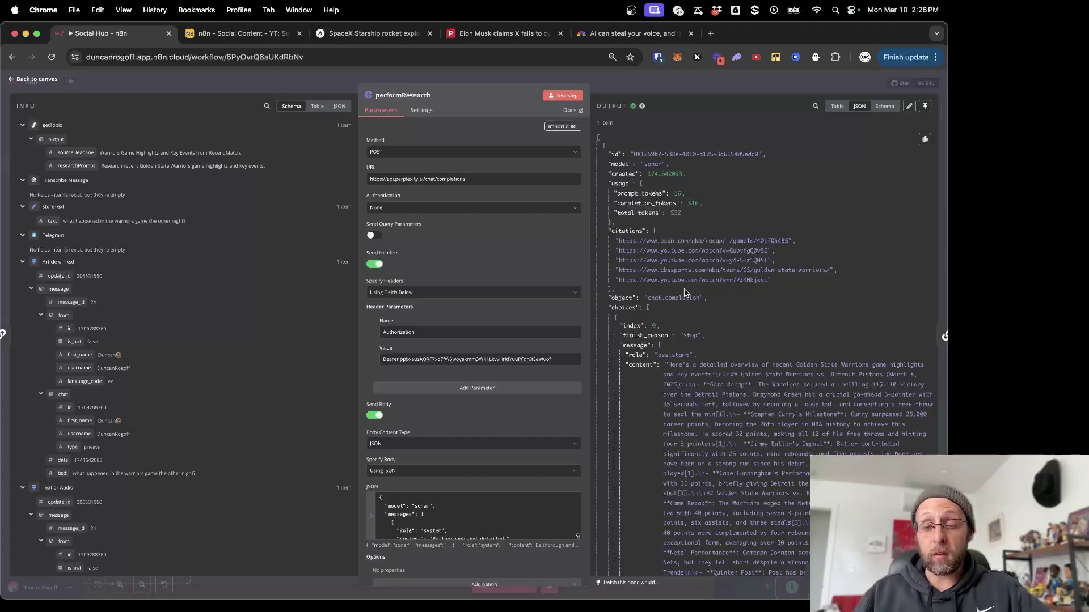
# - Examine the citations and the message content in the performResearch node's output
pyautogui.moveTo(617, 245); pyautogui.dragTo(772, 283)
pyautogui.click(754, 302)
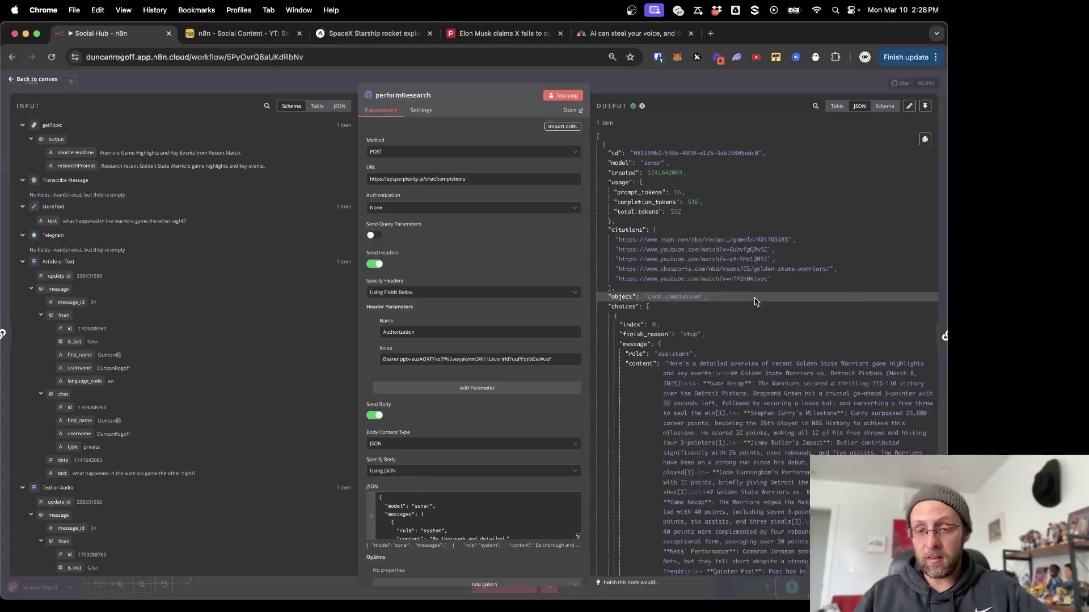
pyautogui.scroll(-2, 755, 302)
pyautogui.click(641, 295)
pyautogui.moveTo(670, 295); pyautogui.dragTo(812, 473)
pyautogui.click(803, 295)
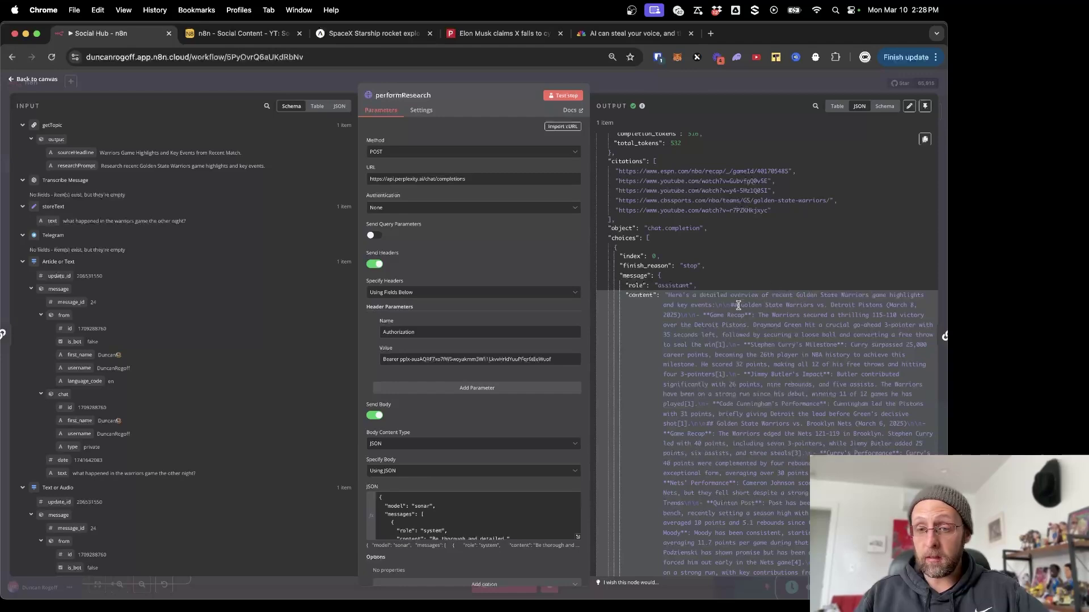
pyautogui.moveTo(747, 309); pyautogui.dragTo(860, 305)
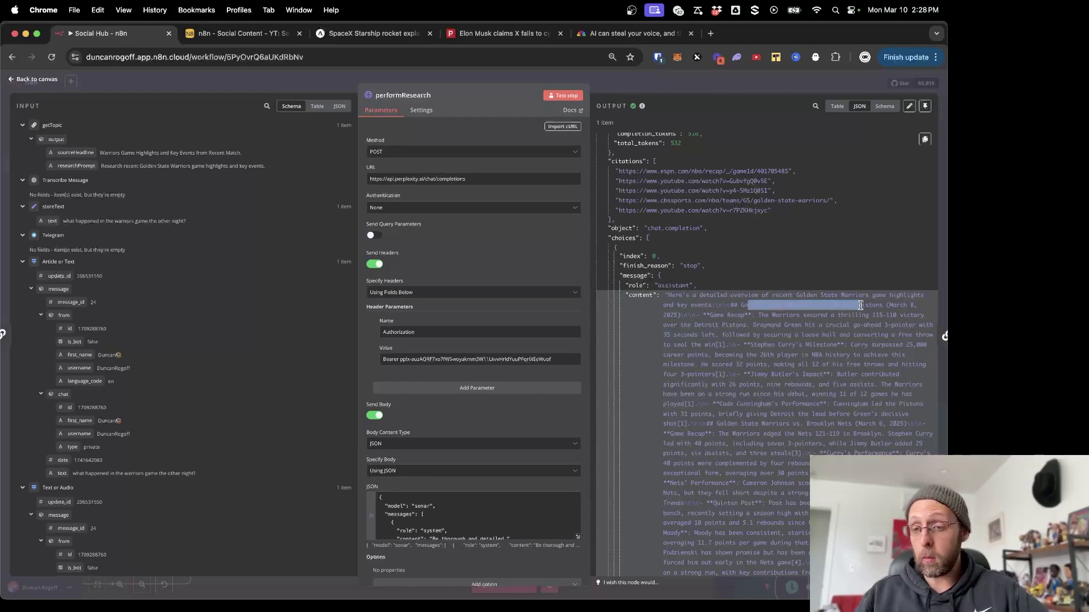
pyautogui.press('Escape')
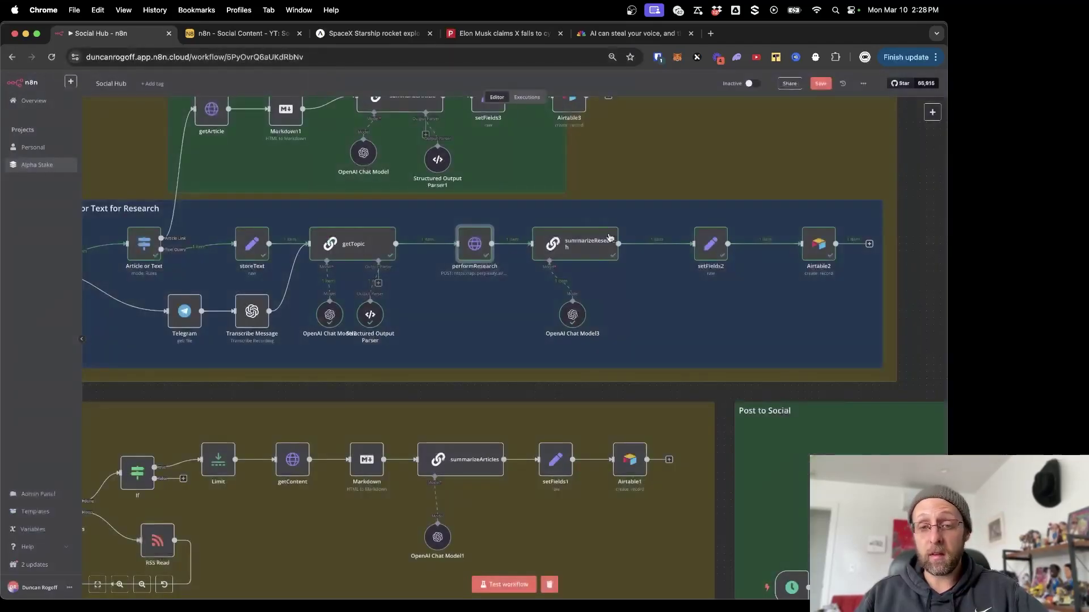
# - Review the summarizeResearch node's full system message and the summary text in its output
pyautogui.doubleClick(569, 249)
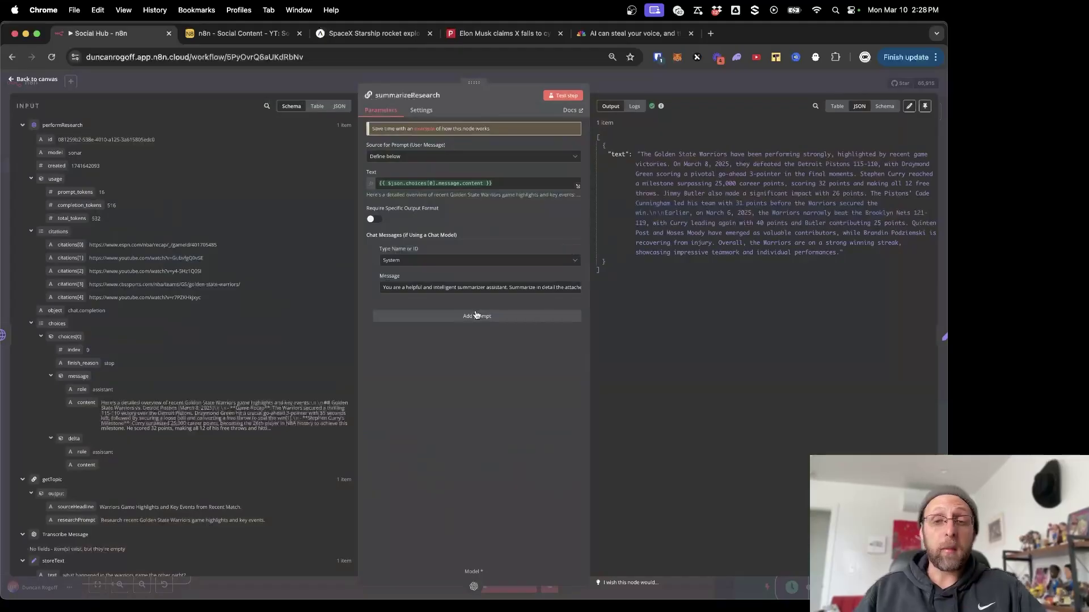
pyautogui.click(578, 291)
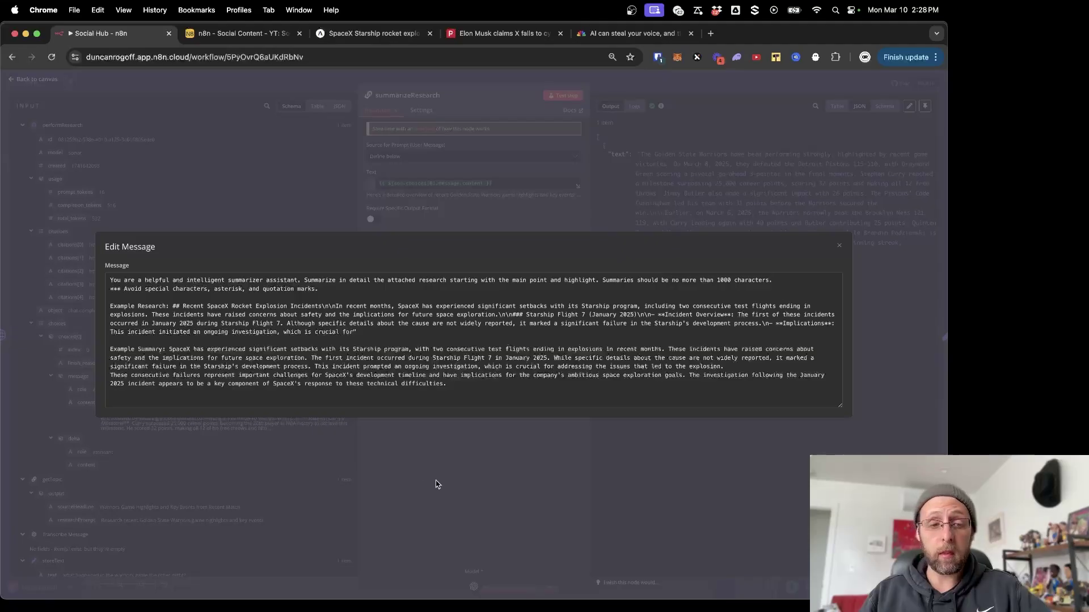
pyautogui.click(480, 486)
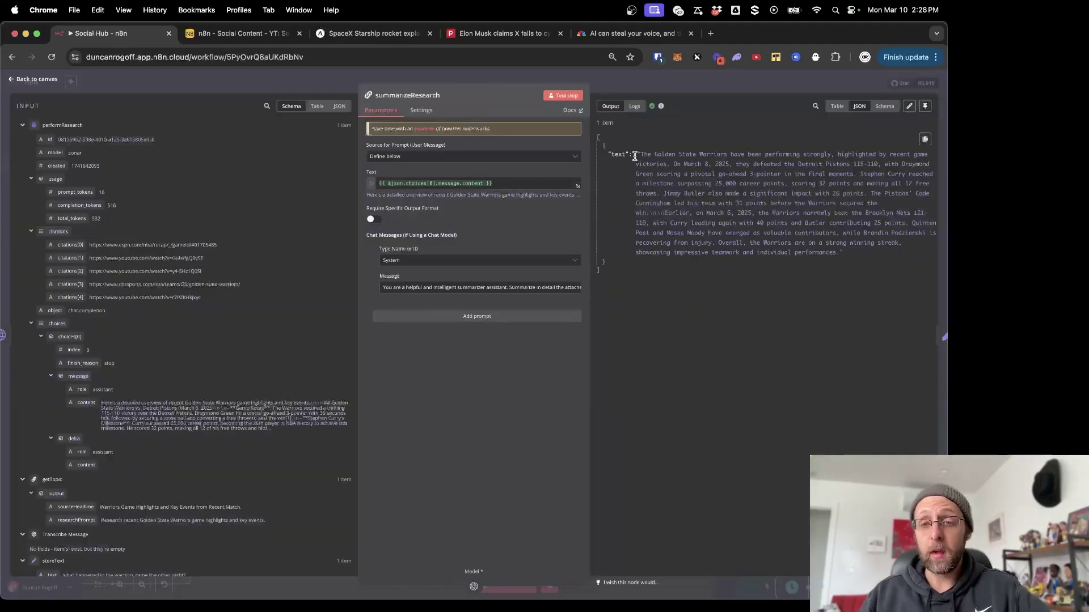
pyautogui.moveTo(639, 157); pyautogui.dragTo(848, 259)
pyautogui.click(812, 353)
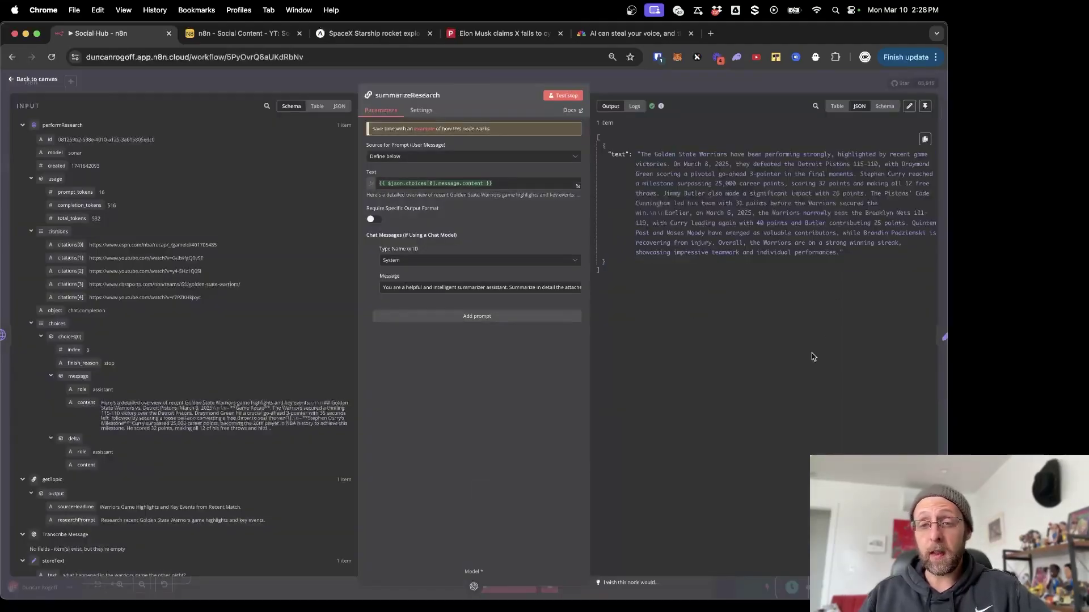
pyautogui.press('Escape')
# - Review the setFields2 node's JSON mapping for sourceSummary, sourceURL and sourceHeadline alongside its output
pyautogui.click(705, 257)
pyautogui.doubleClick(704, 257)
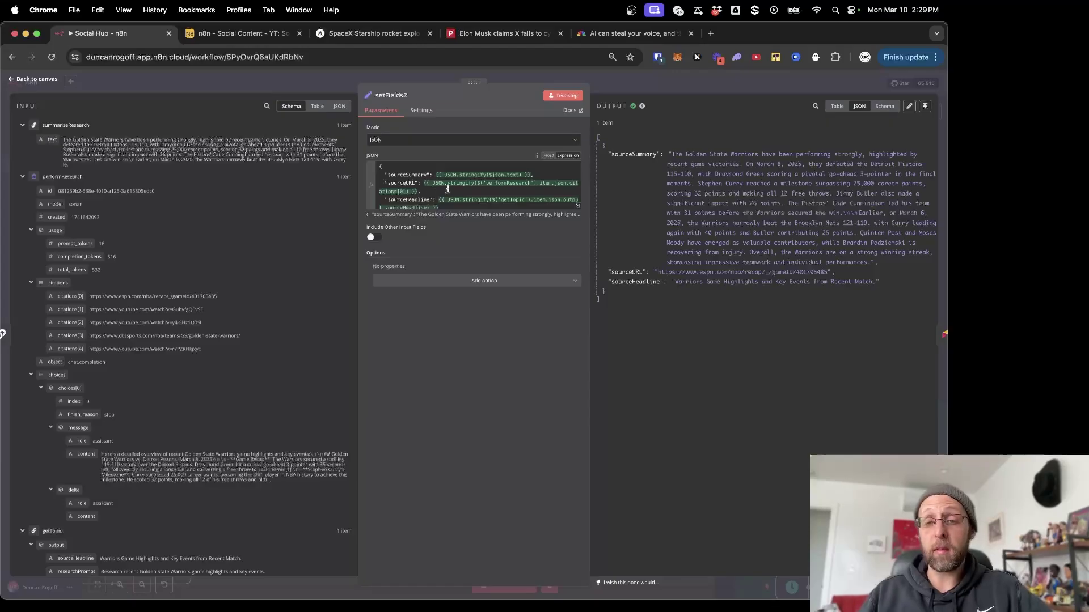
pyautogui.click(476, 78)
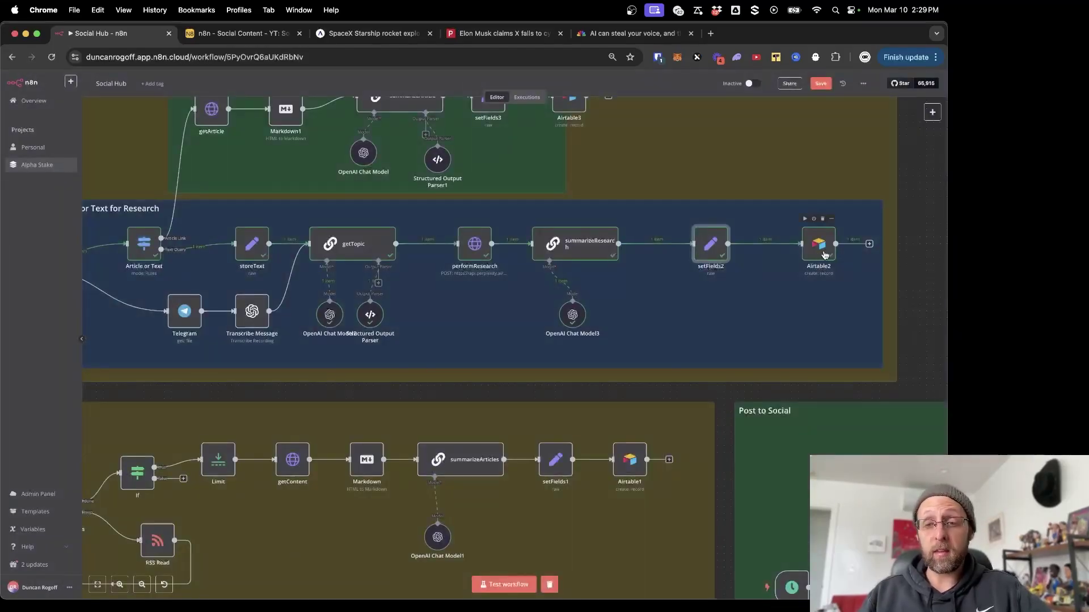
# - Switch to the Airtable Social Posts table, review the expanded Warriors game record, and return to the n8n workflow
pyautogui.click(238, 33)
pyautogui.press('Escape')
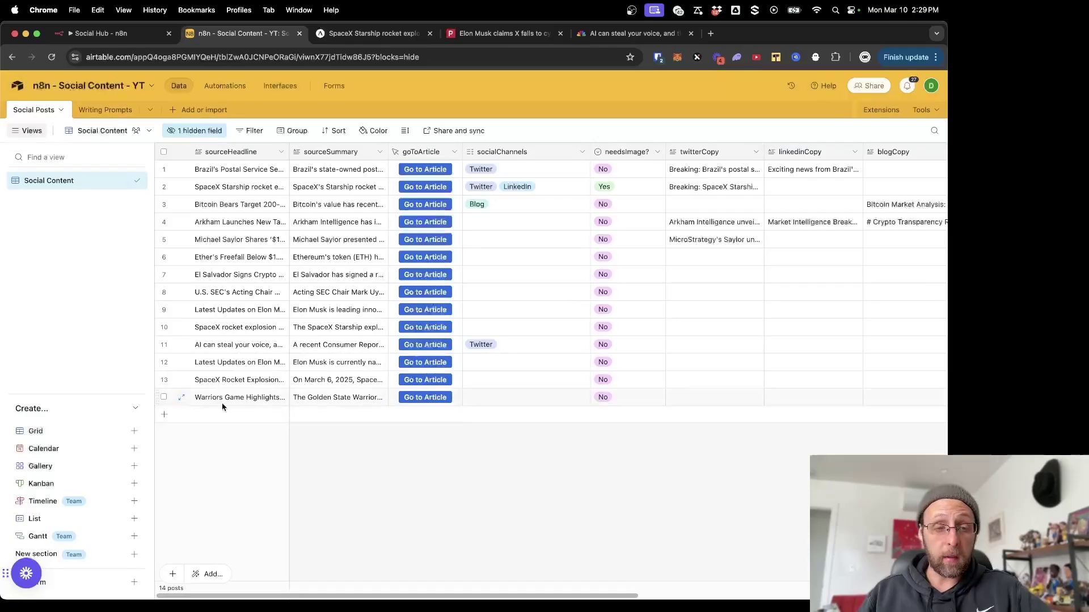
pyautogui.click(180, 398)
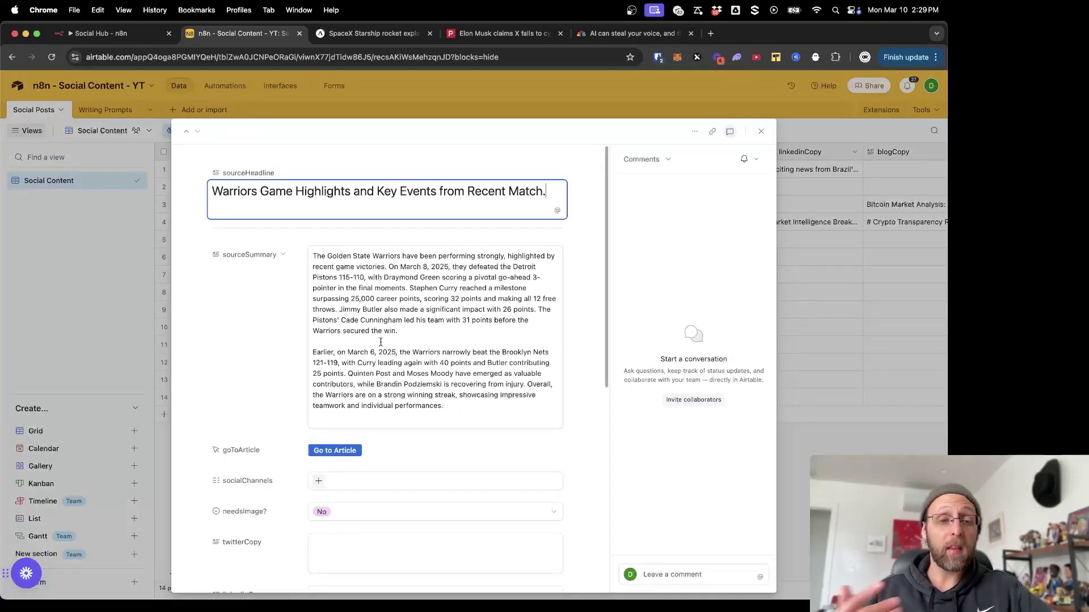
pyautogui.press('Escape')
pyautogui.click(100, 33)
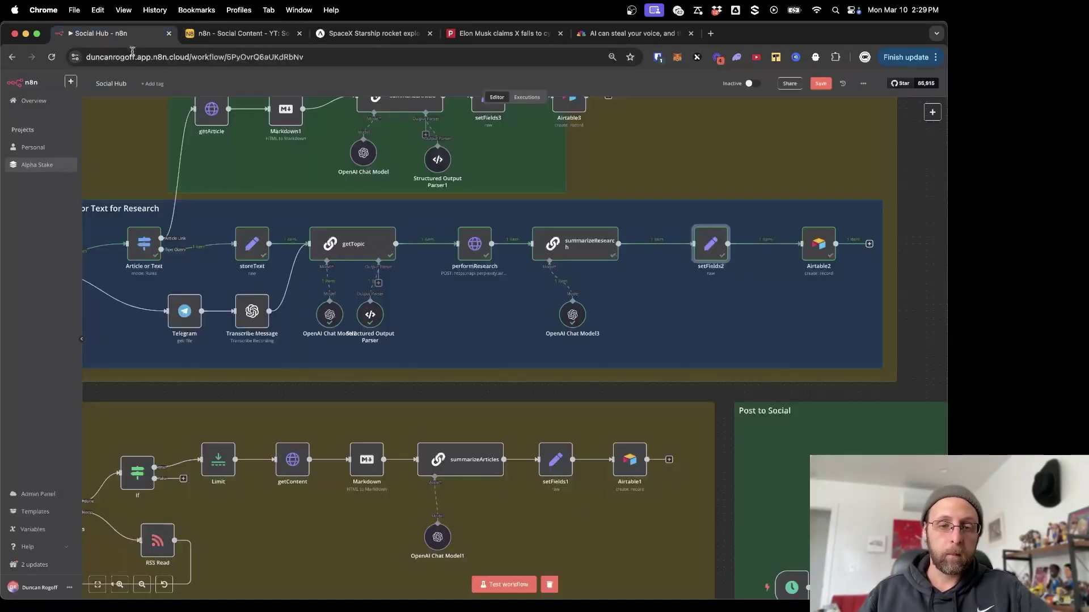
# - Move the Telegram get-file node slightly away from Transcribe Message and review its file settings
pyautogui.hscroll(-4, 418, 326)
pyautogui.scroll(-1, 419, 326)
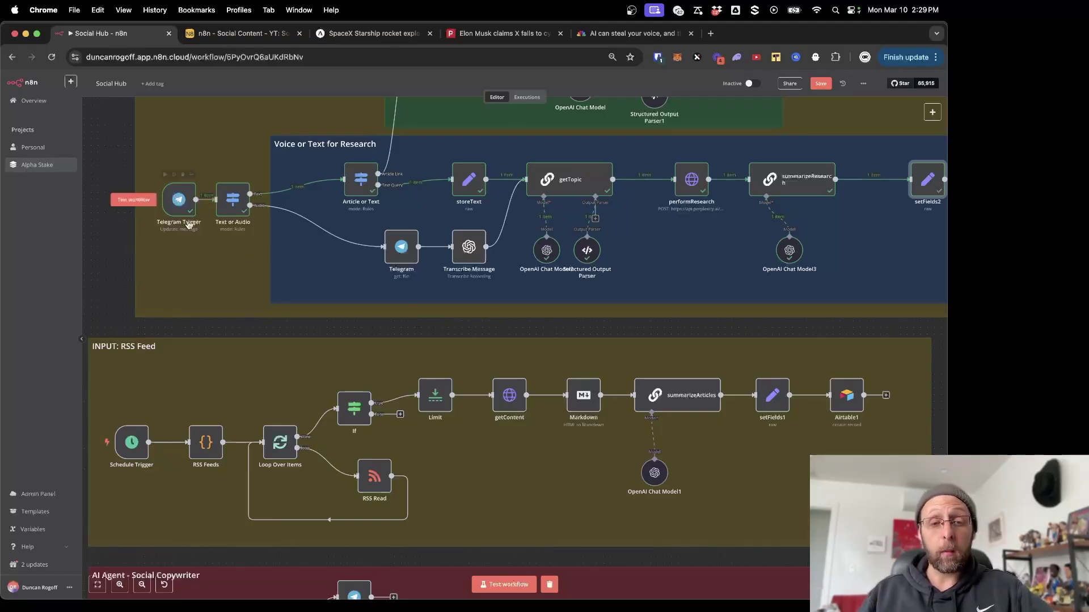
pyautogui.moveTo(179, 209)
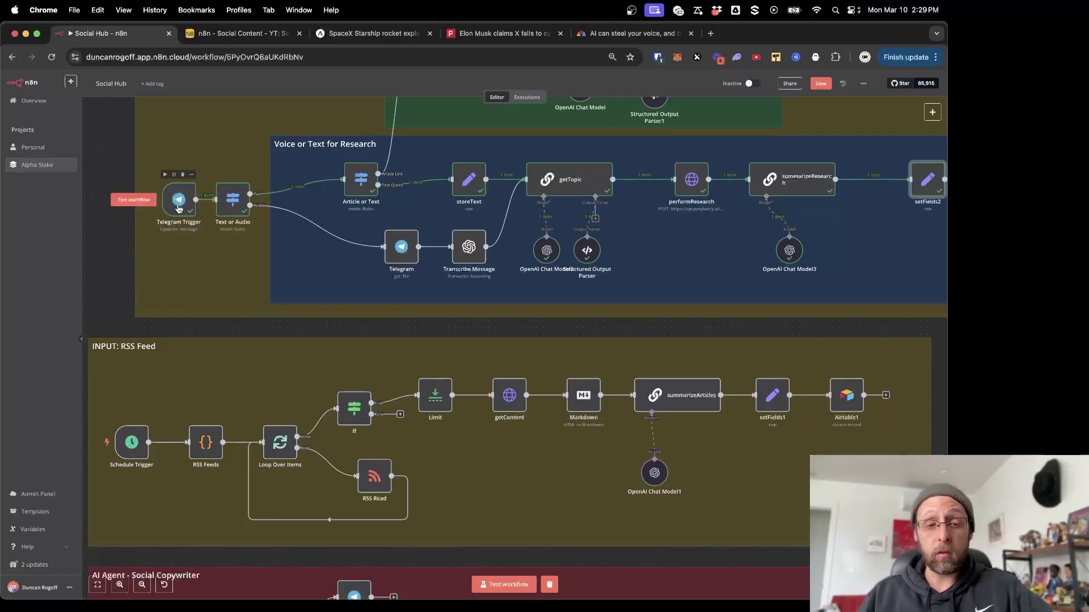
pyautogui.moveTo(393, 254)
pyautogui.moveTo(392, 252); pyautogui.dragTo(384, 248)
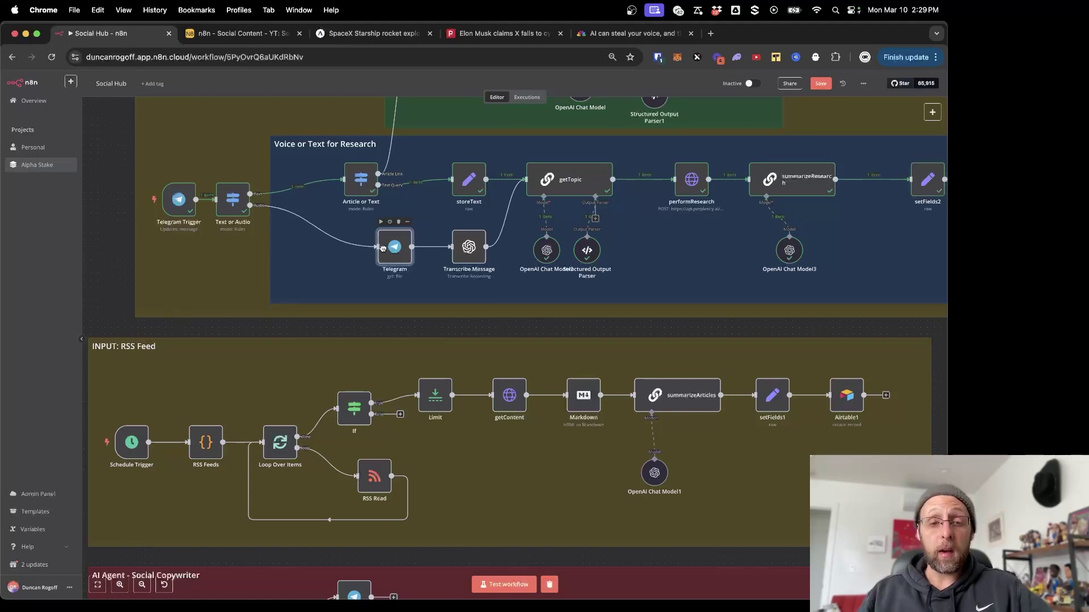
pyautogui.doubleClick(396, 253)
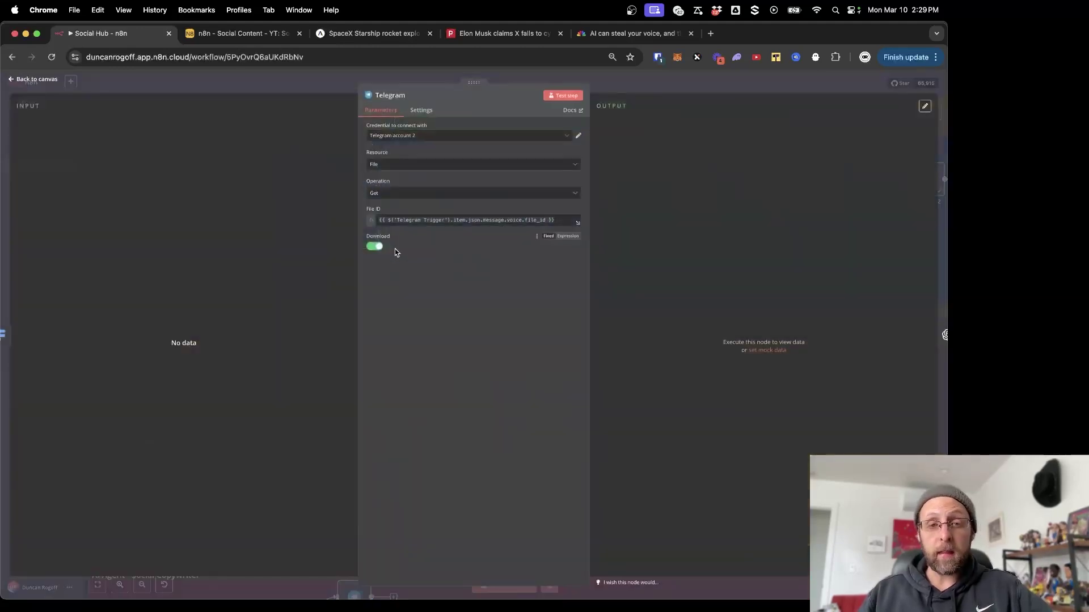
pyautogui.press('Escape')
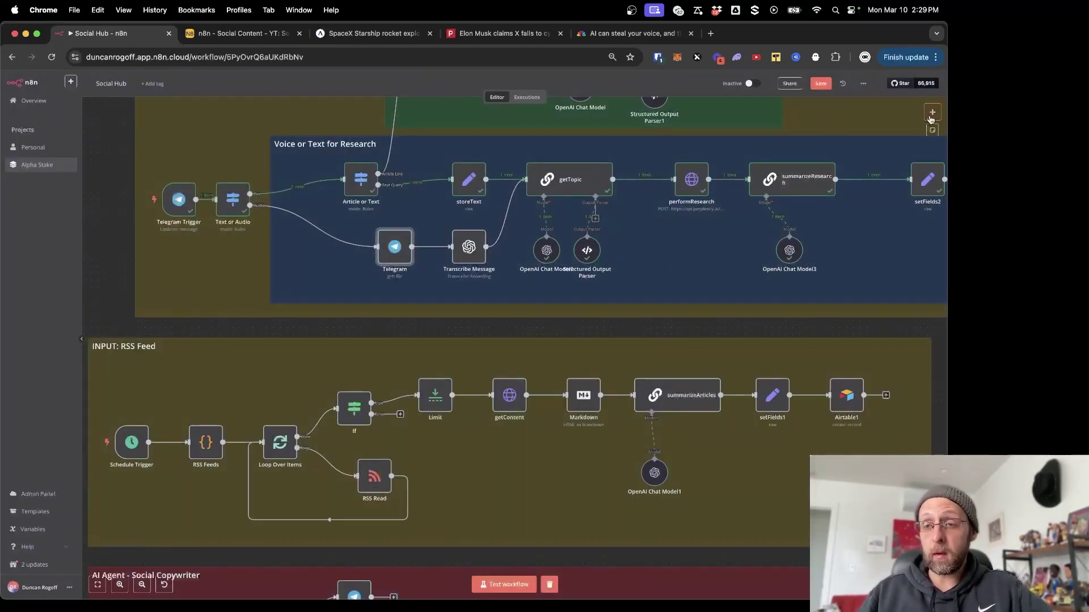
# - Find the Get a file action among the Telegram actions and review the existing Telegram node's File ID expression
pyautogui.press('Tab')
pyautogui.write('tel')
pyautogui.press('Return')
pyautogui.scroll(-1, 824, 310)
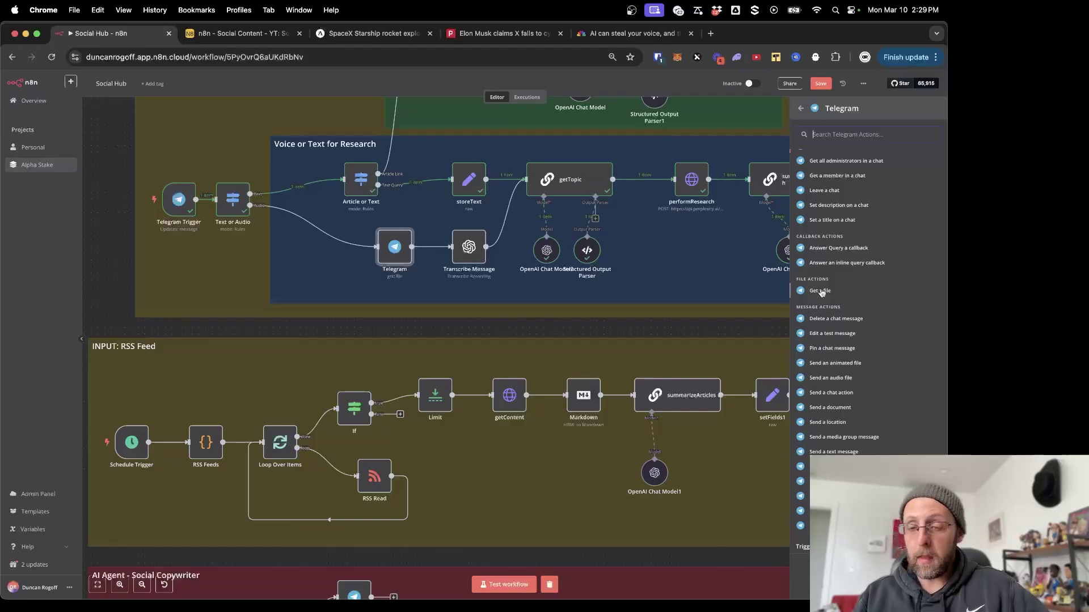
pyautogui.doubleClick(395, 250)
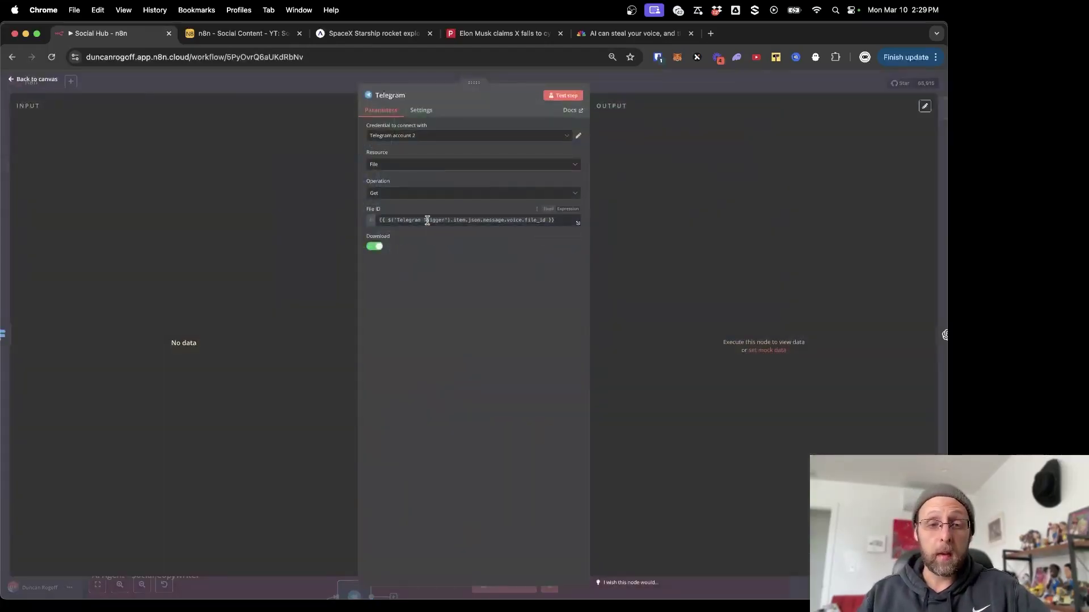
pyautogui.click(217, 76)
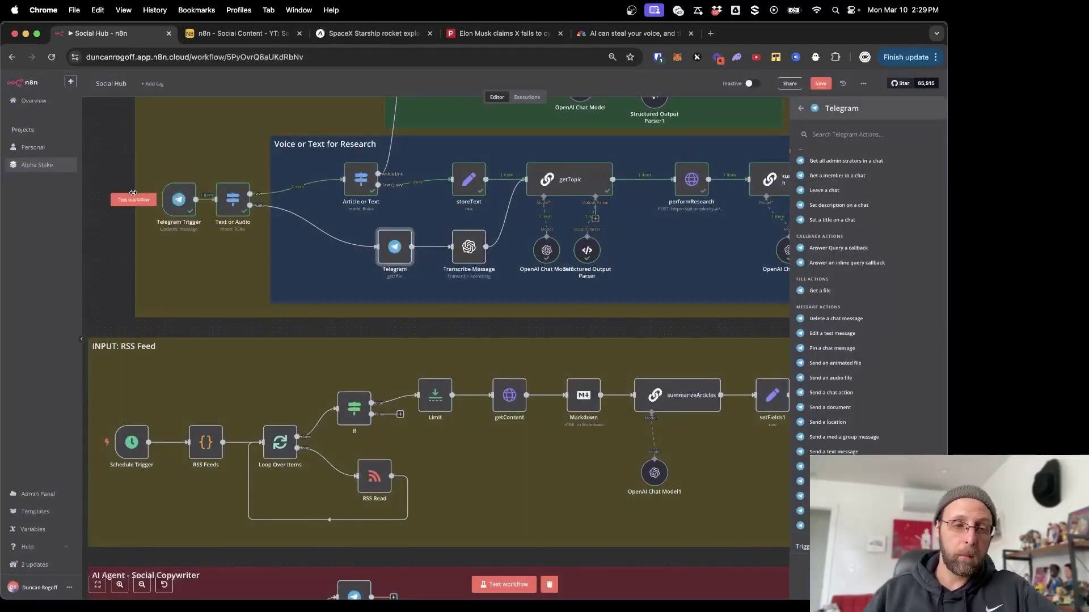
# - Review the Transcribe Message node's recording settings and inspect its OpenAI credential's connection details
pyautogui.doubleClick(468, 255)
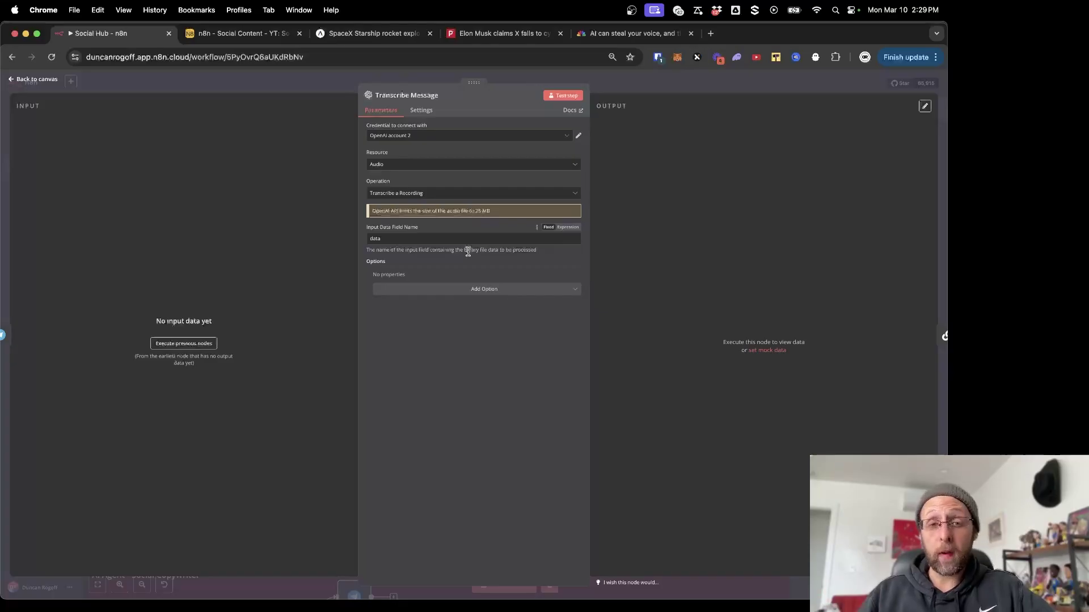
pyautogui.click(579, 137)
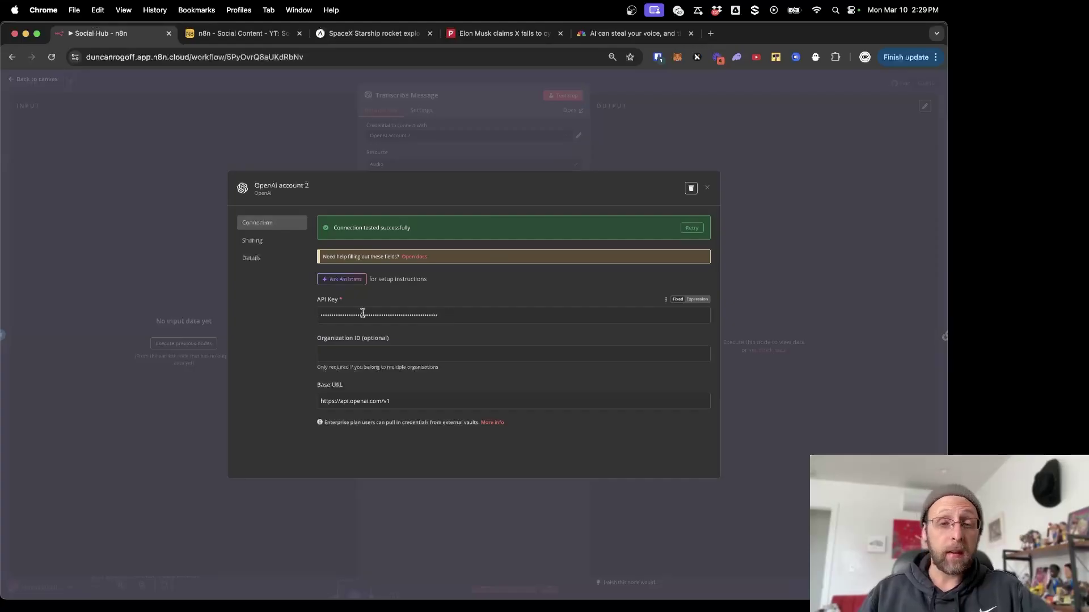
pyautogui.click(707, 189)
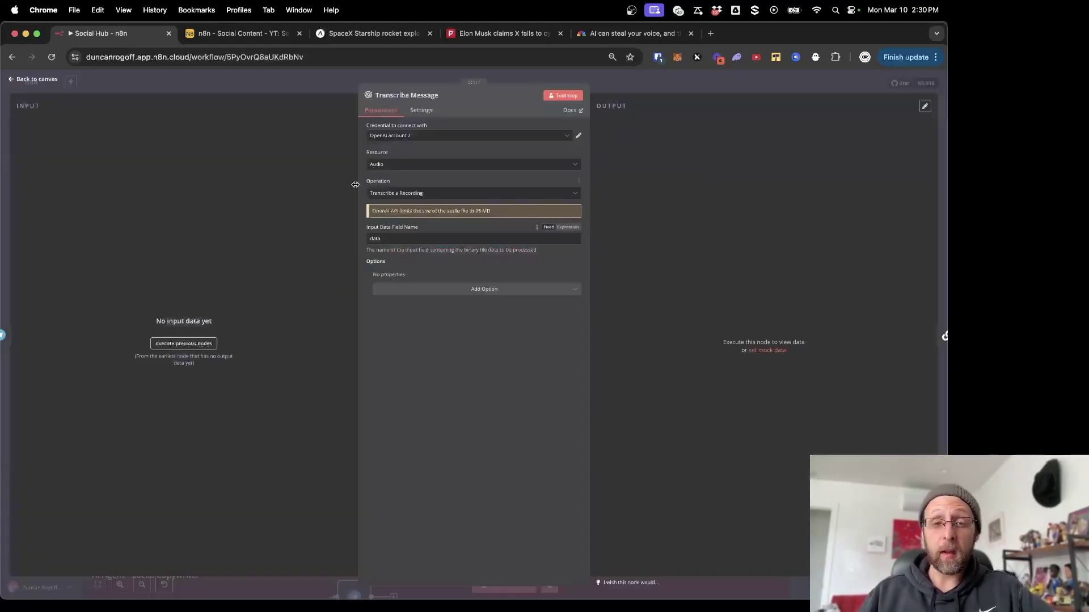
# - Review the getTopic node again and follow the research branch through summarizeResearch to the Airtable2 node
pyautogui.hscroll(5, 462, 268)
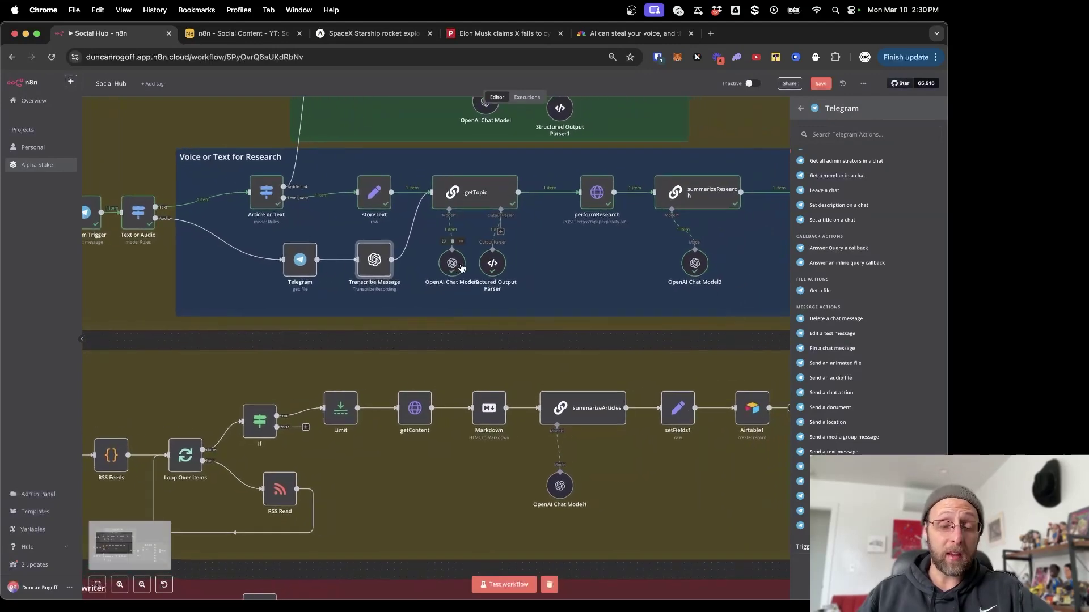
pyautogui.doubleClick(450, 190)
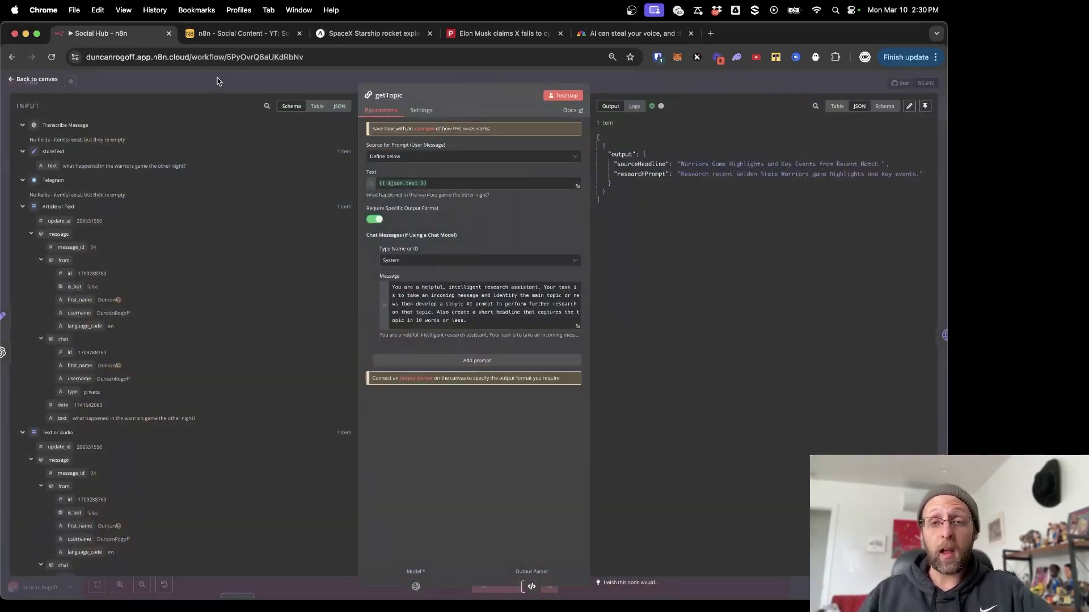
pyautogui.click(216, 82)
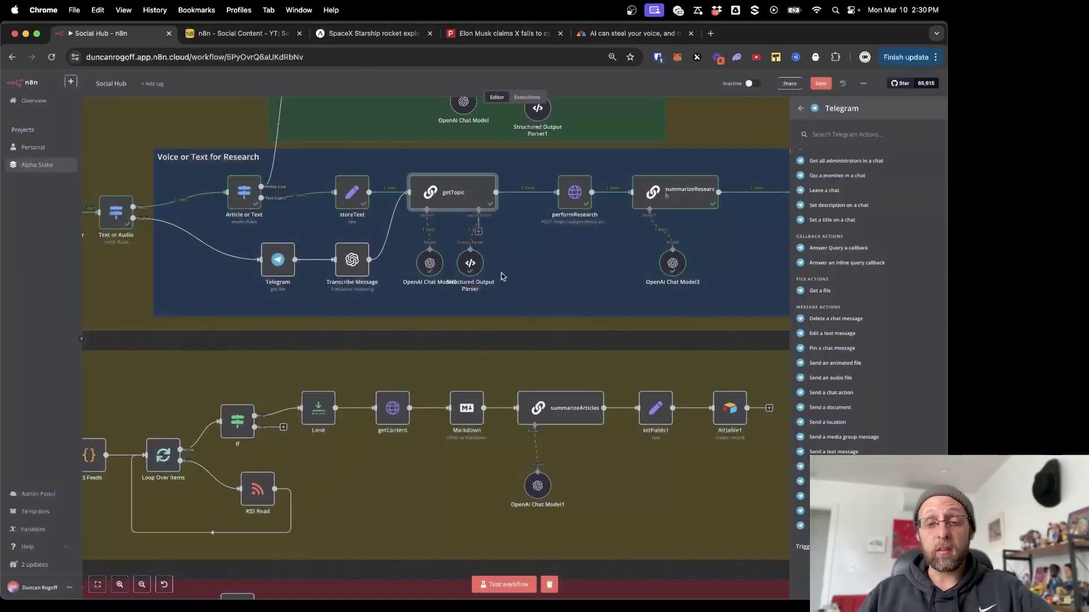
pyautogui.hscroll(5, 533, 304)
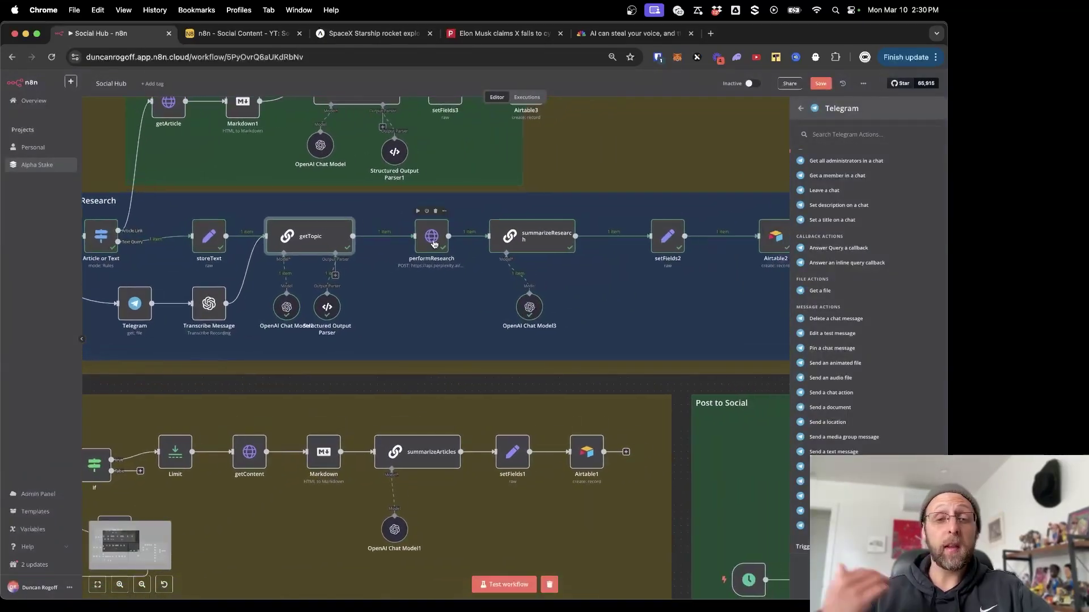
pyautogui.click(536, 243)
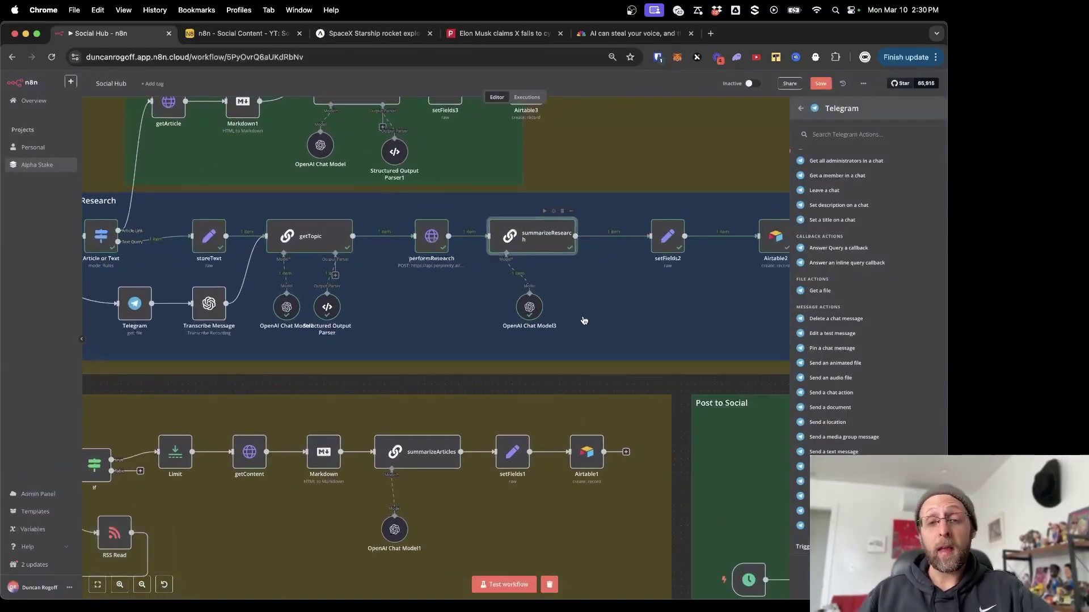
pyautogui.hscroll(6, 588, 318)
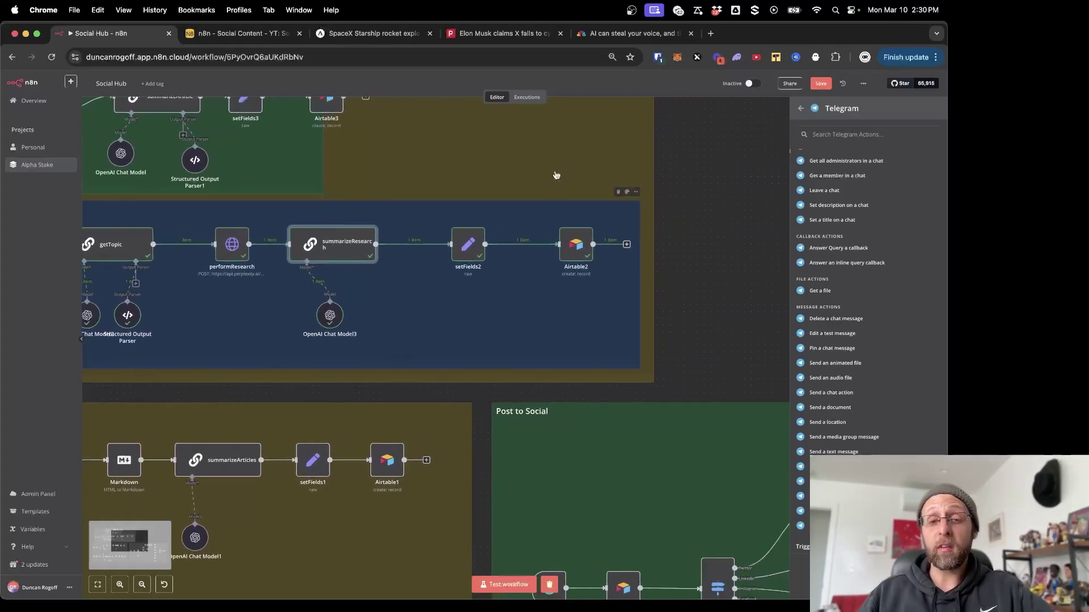
# - Close the Telegram actions list and bring the INPUT: RSS Feed section of the workflow into view
pyautogui.hscroll(-6, 555, 175)
pyautogui.scroll(4, 556, 175)
pyautogui.hscroll(-2, 479, 267)
pyautogui.press('Escape')
pyautogui.scroll(-8, 191, 215)
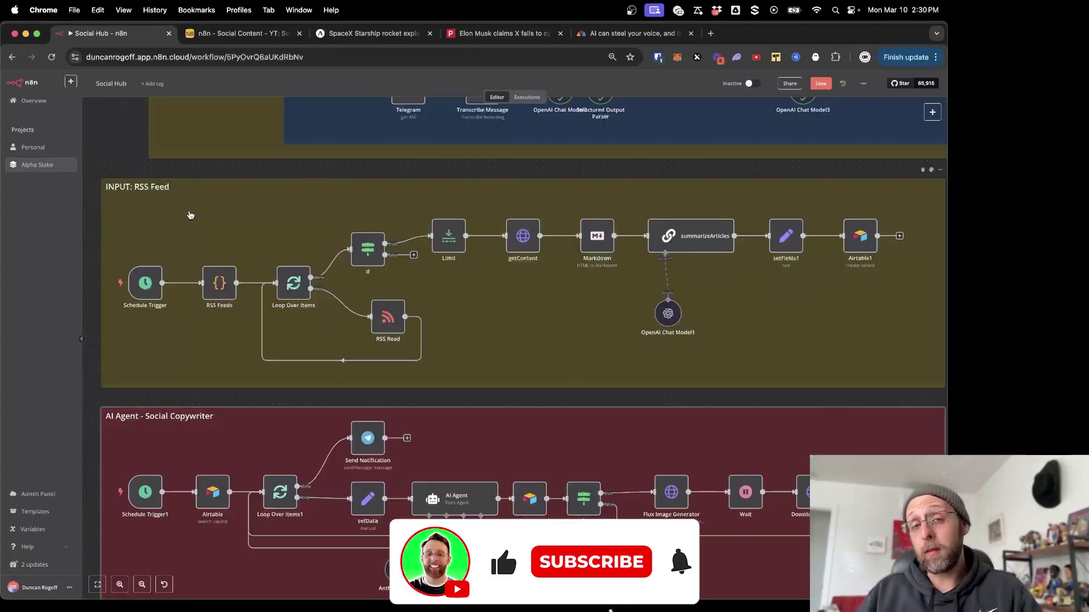